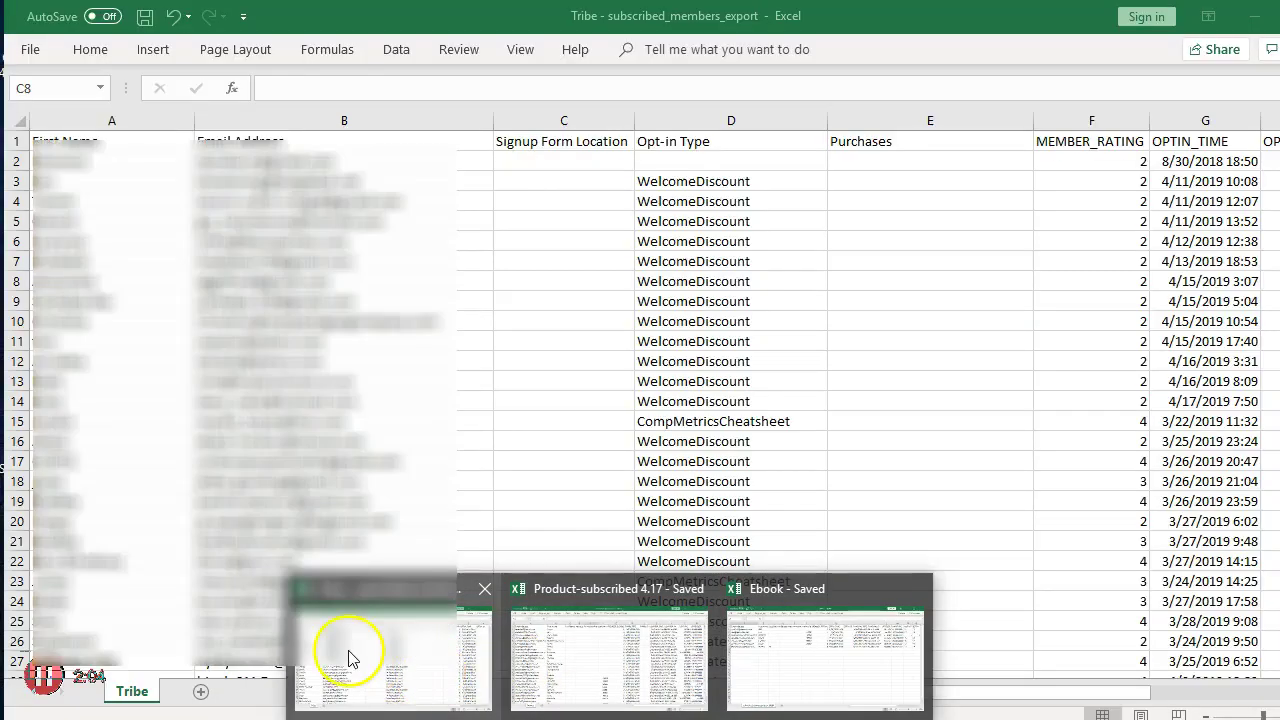
- Check the open Tribe, Product and Ebook workbooks and return to the Tribe subscribed members export
mouse_move(709, 677)
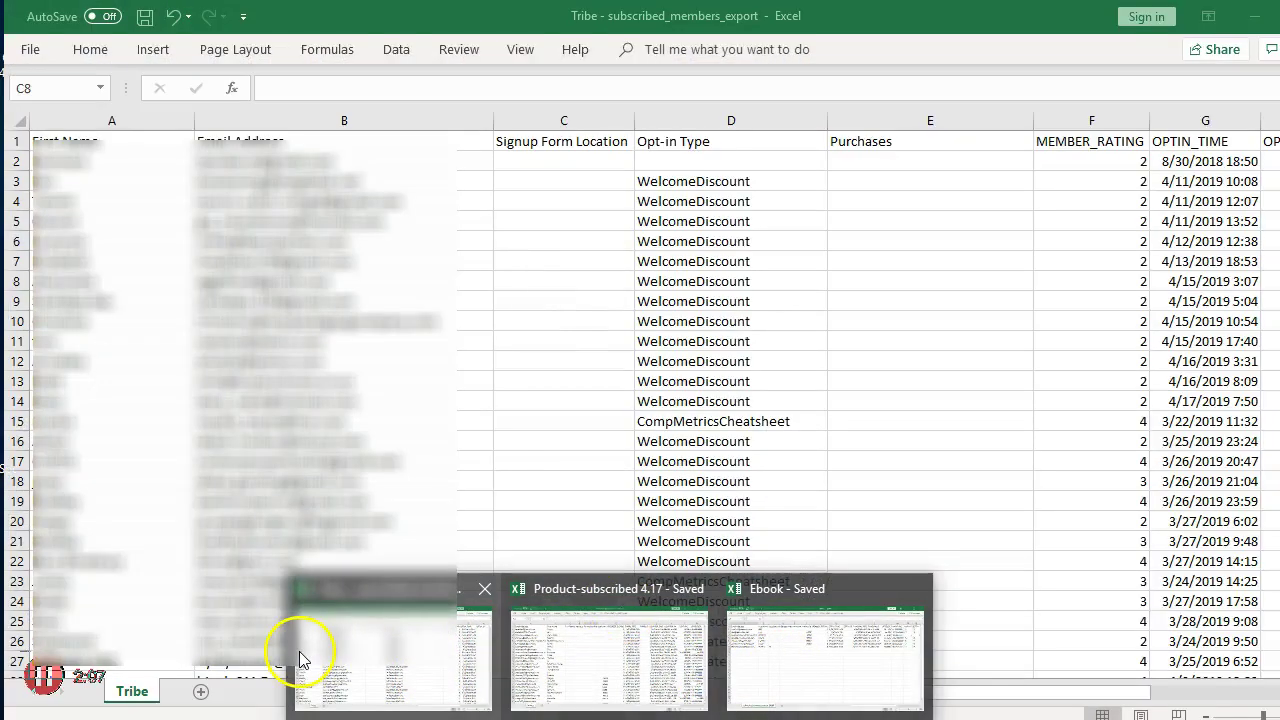
left_click(300, 655)
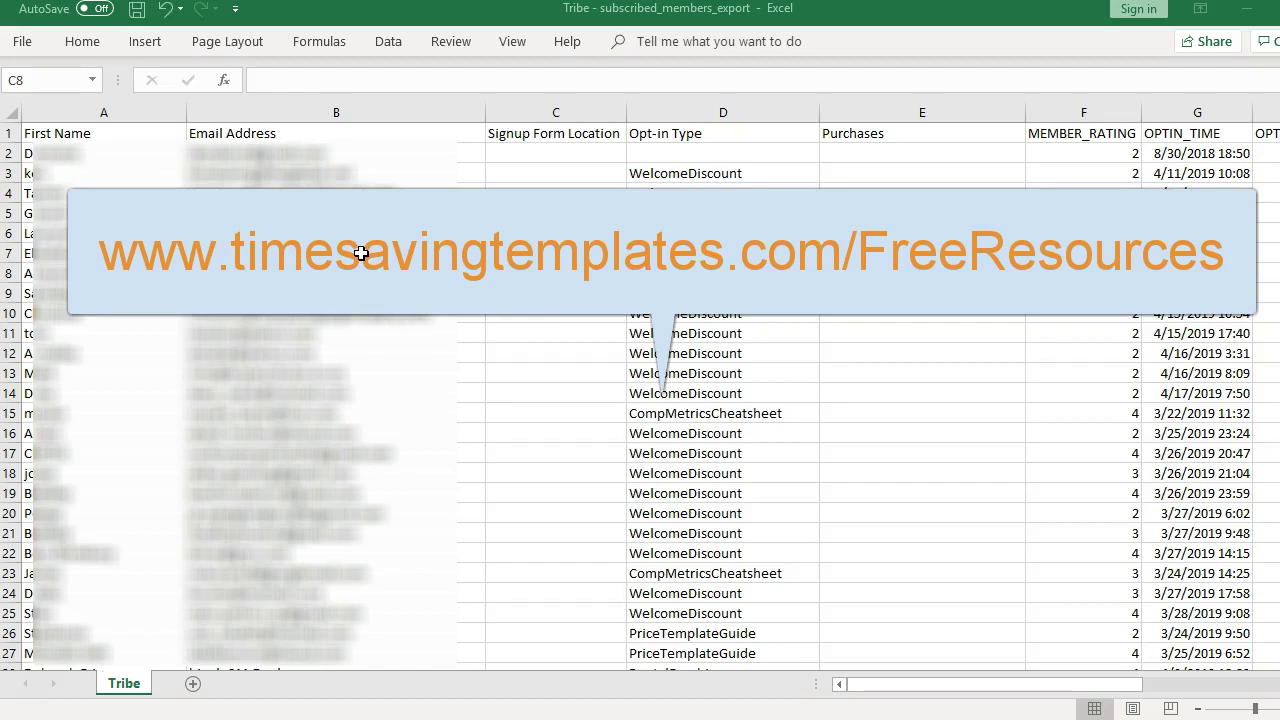
mouse_move(534, 657)
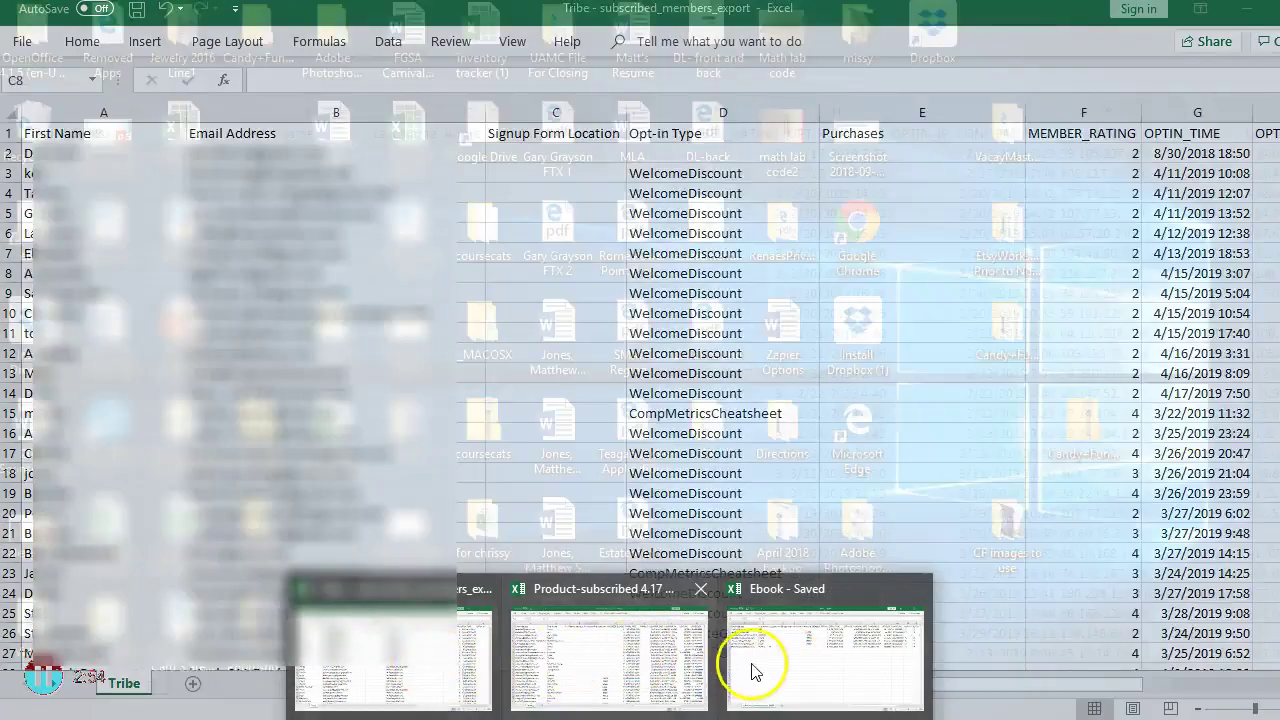
mouse_move(803, 671)
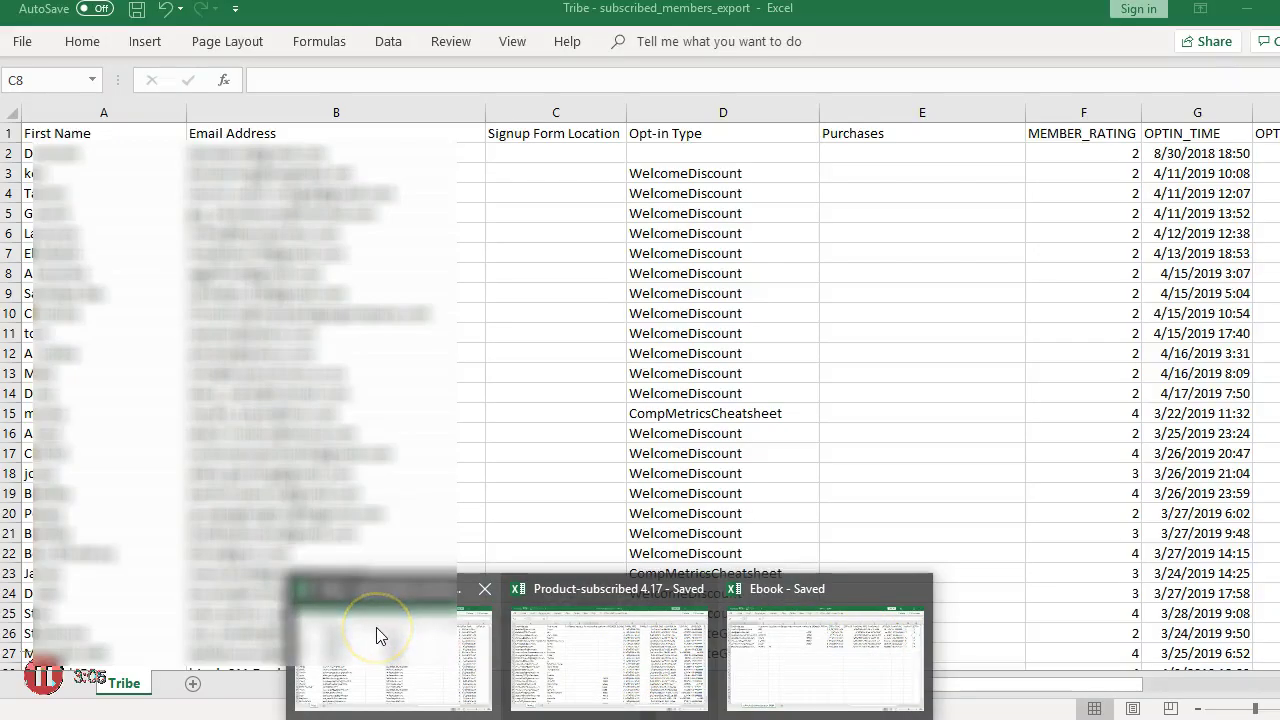
left_click(376, 627)
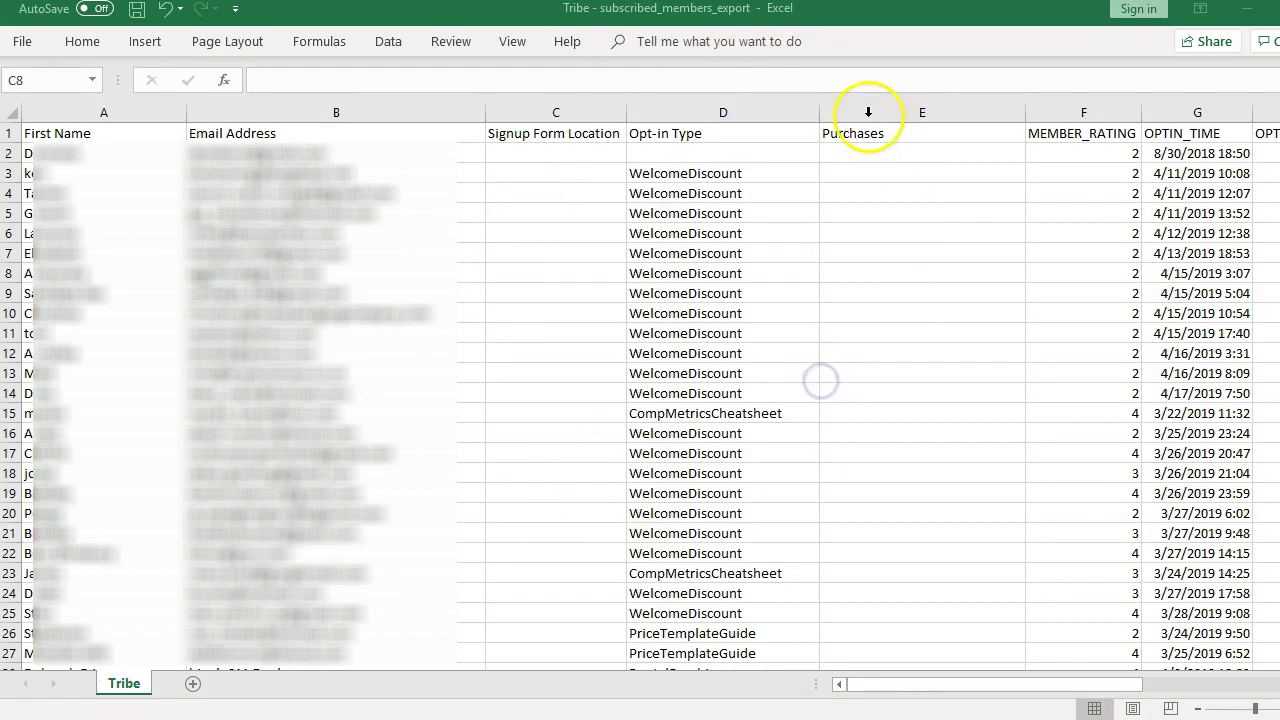
- Insert a blank column C before Signup Form Location and make it slightly narrower
left_click(515, 110)
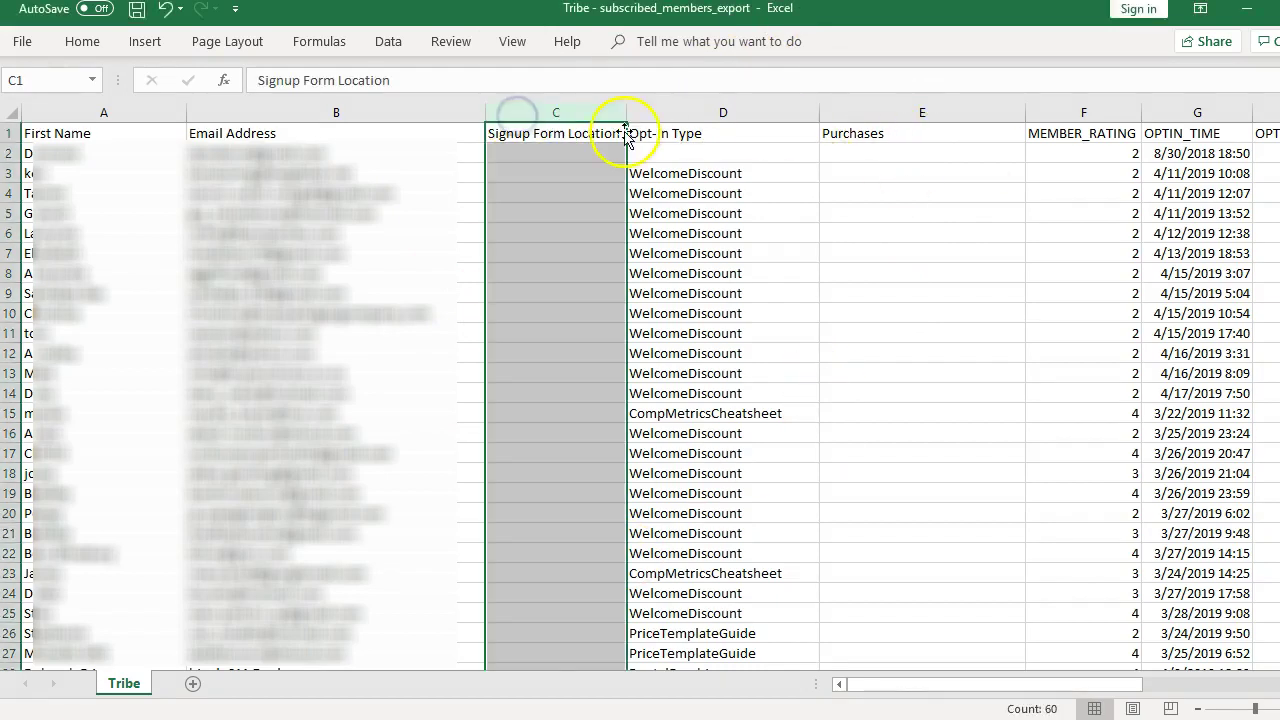
left_click(244, 136)
left_click(548, 113)
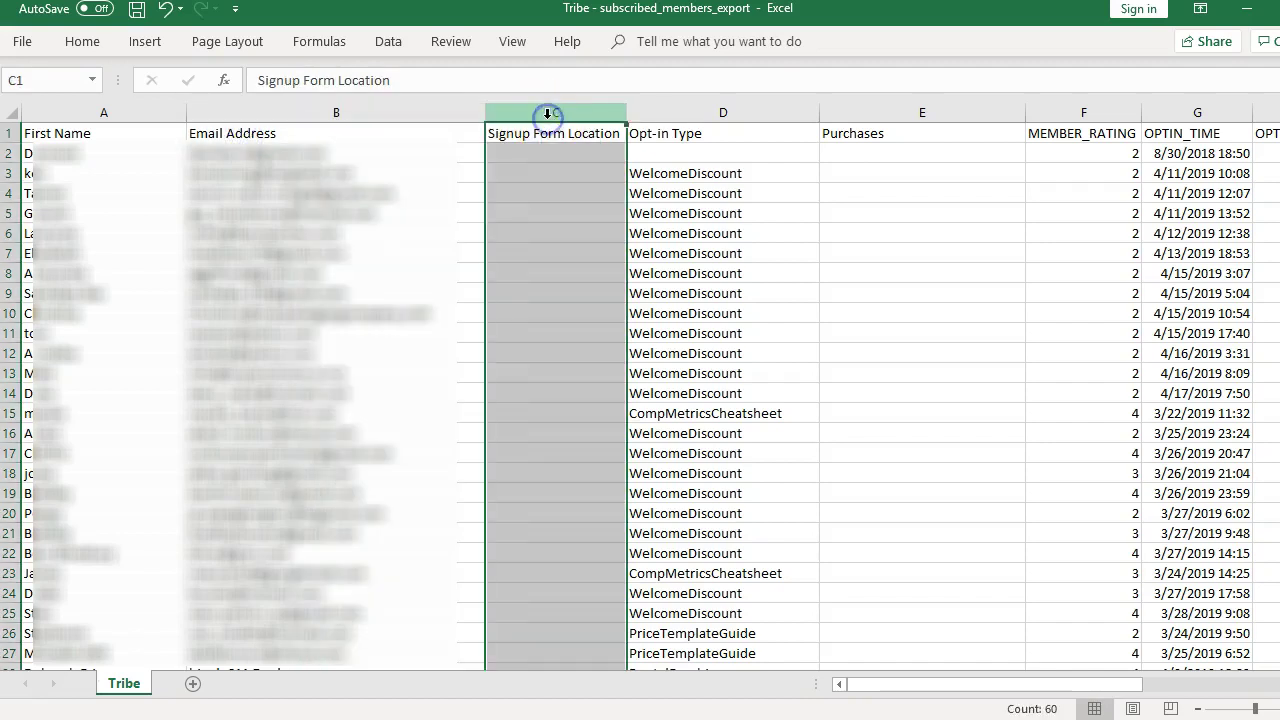
right_click(548, 113)
left_click(625, 259)
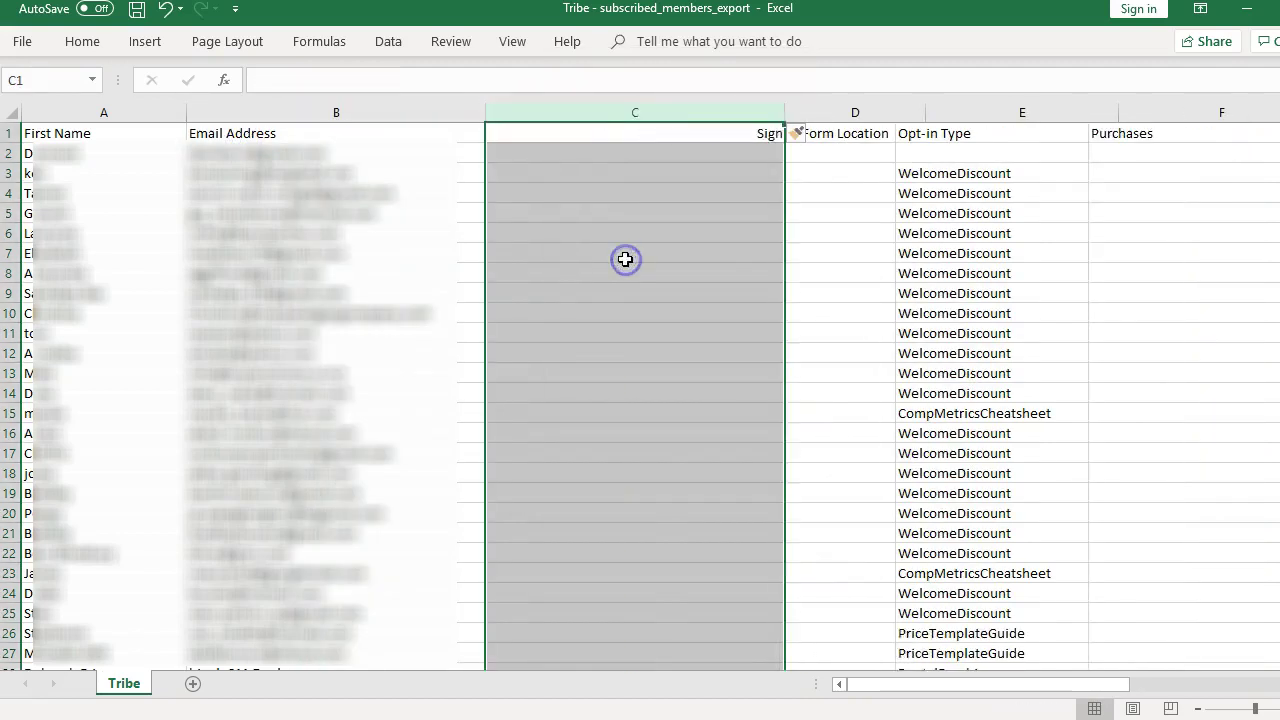
left_click(506, 133)
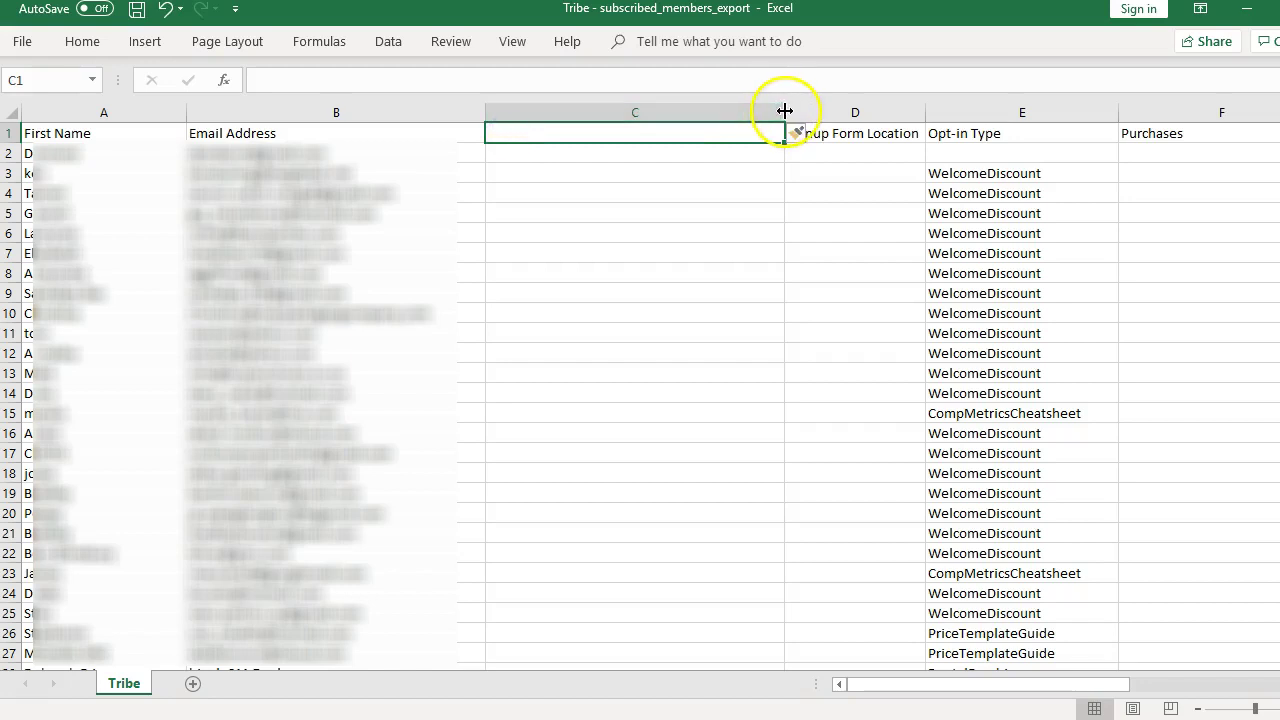
left_click_drag(785, 111, 732, 111)
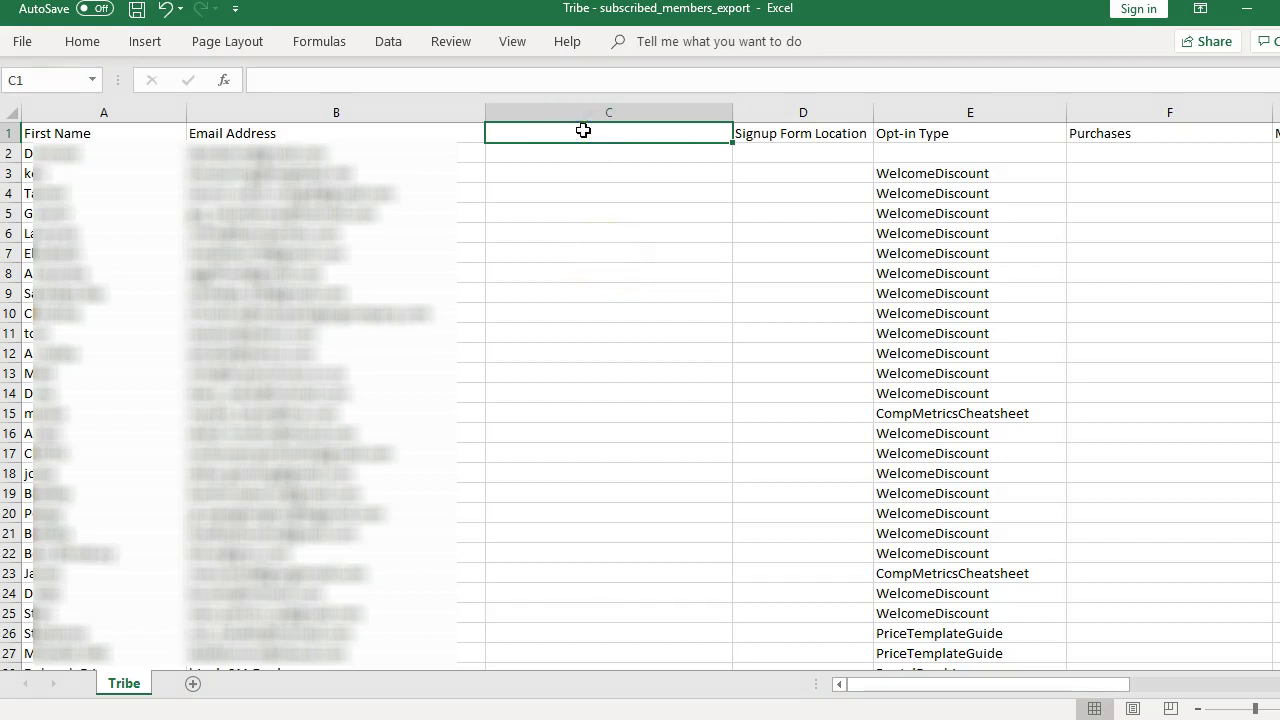
- Enter the header "In Other product list" in C1 and make C2 the active cell
type("In ")
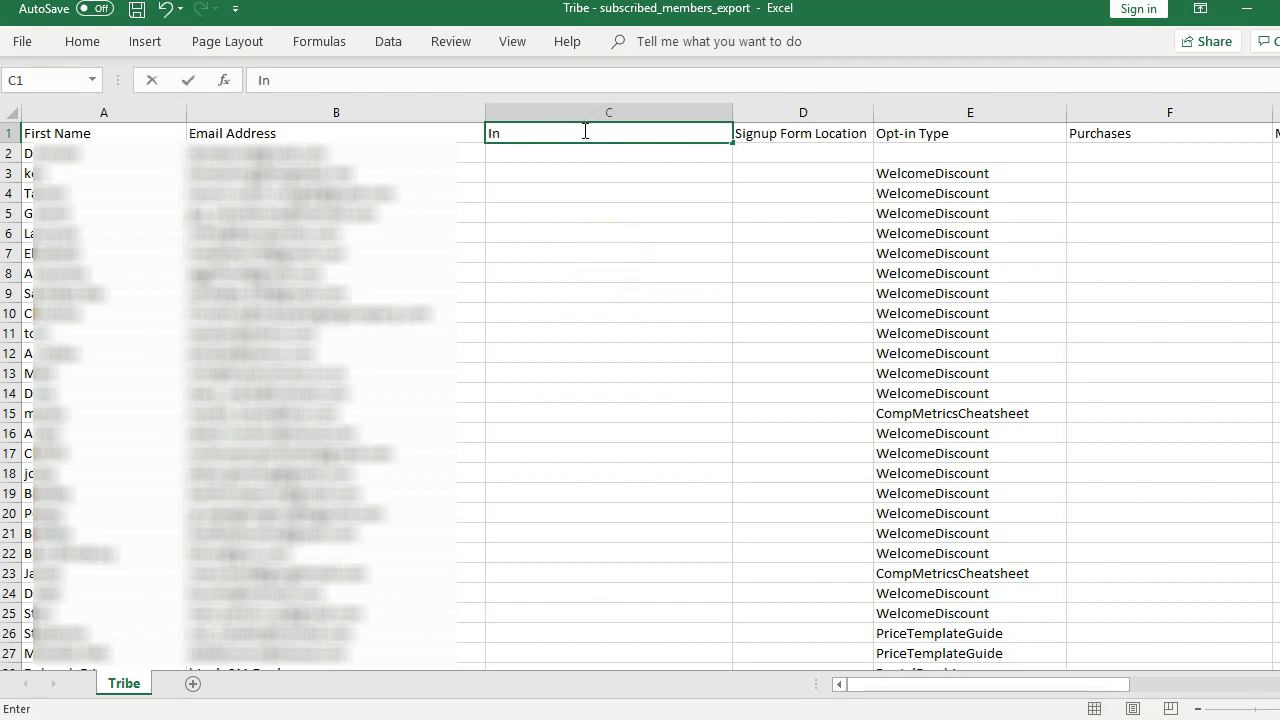
type("Other produc")
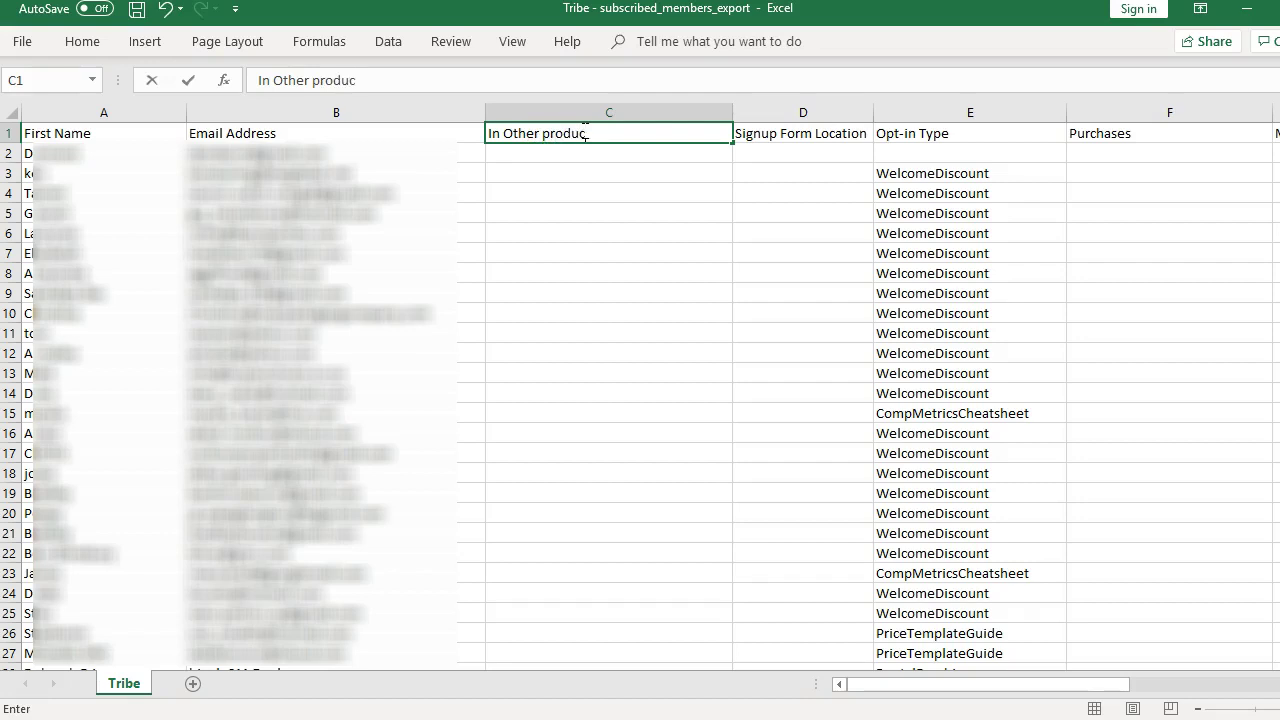
type("t list")
key("Return")
key("Left")
key("Right")
key("Up")
key("Down")
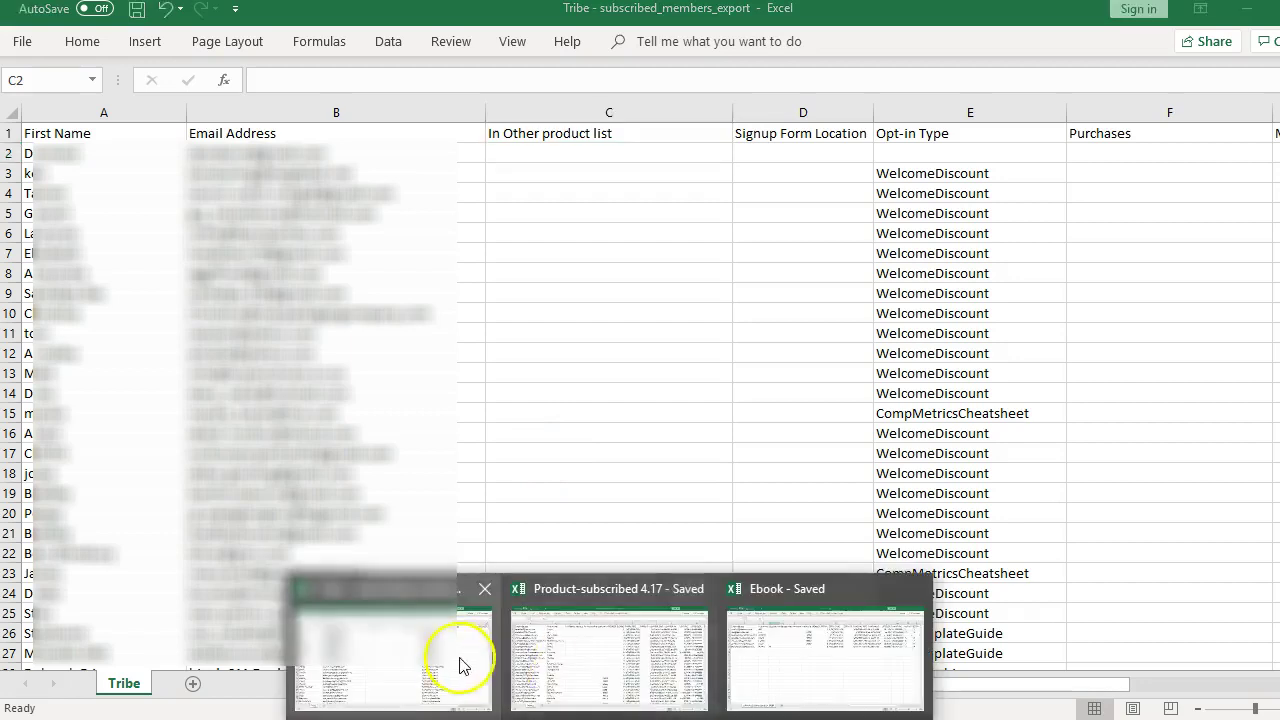
- Switch to the Product-subscribed 4.17 workbook and locate its Email Address column
left_click(656, 672)
left_click(657, 388)
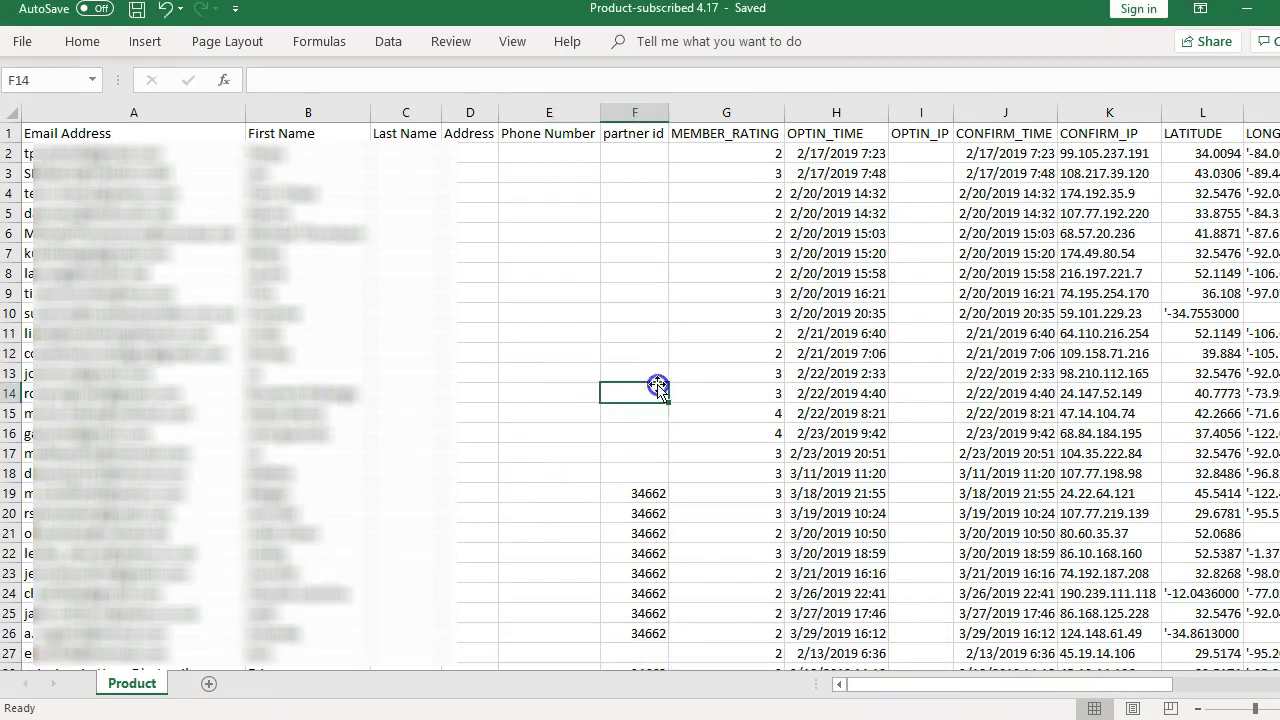
key("Left")
key("Home")
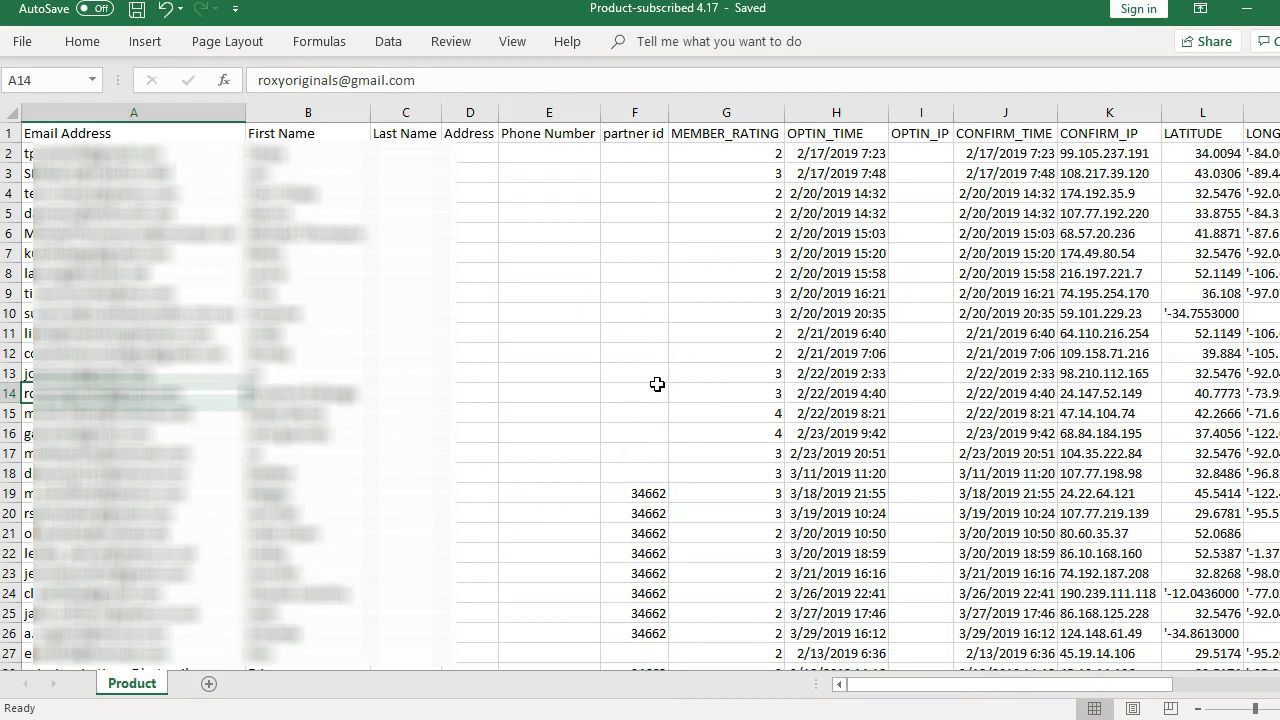
left_click(193, 112)
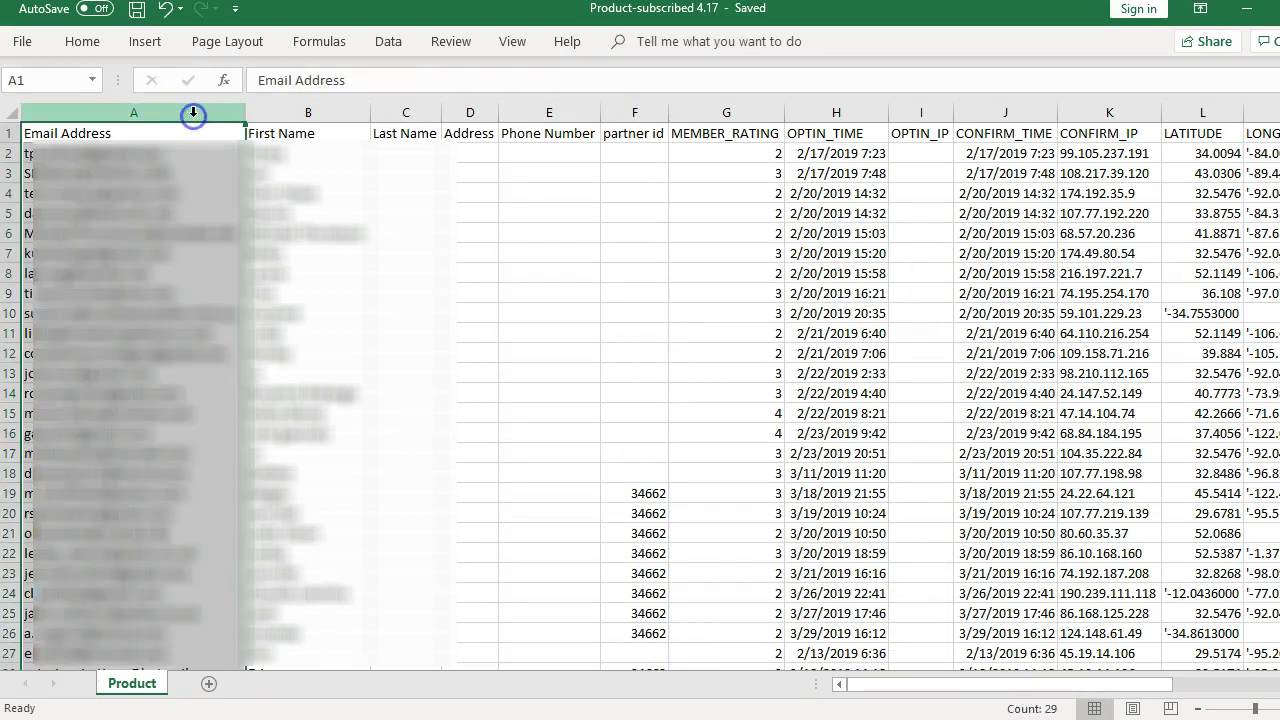
left_click(184, 133)
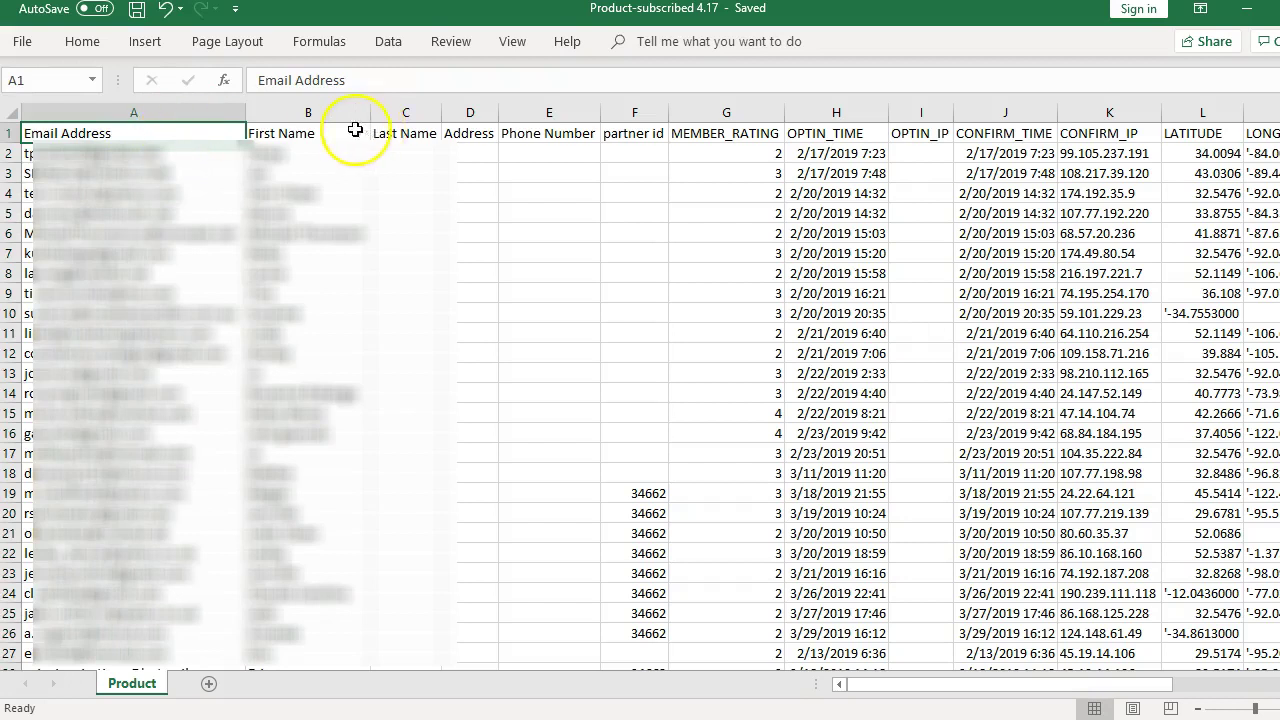
left_click(610, 719)
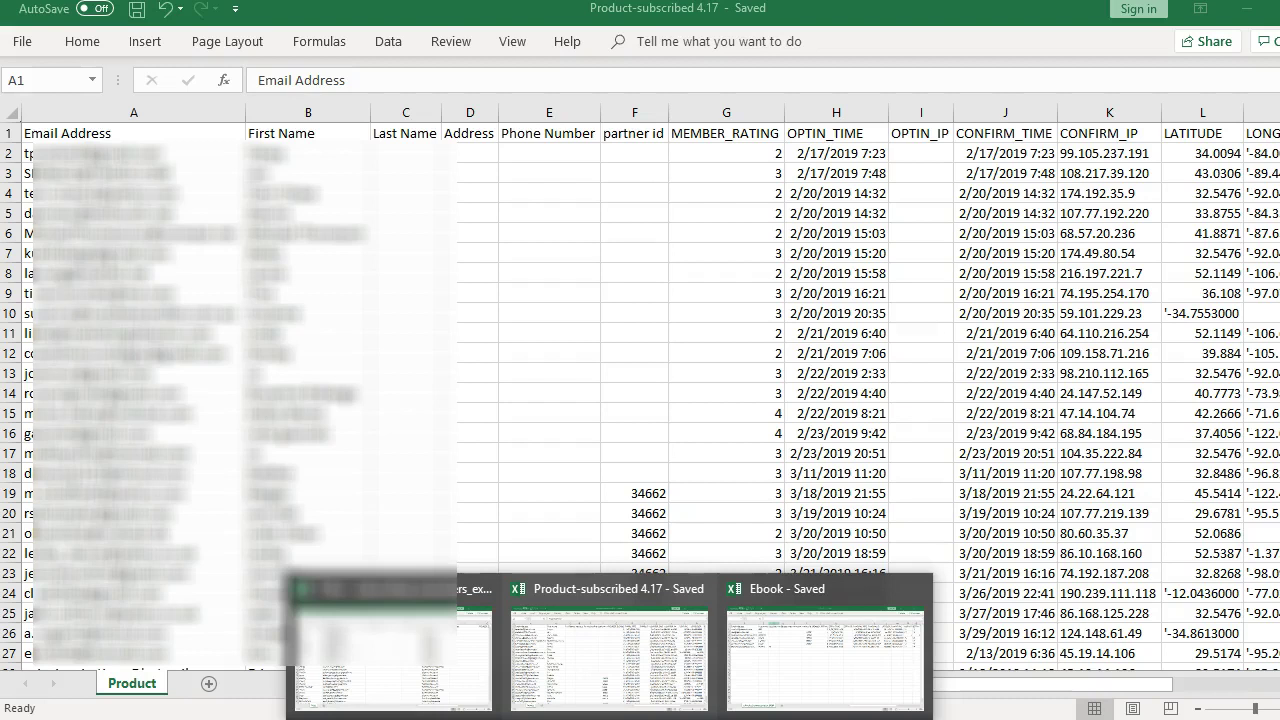
left_click(714, 366)
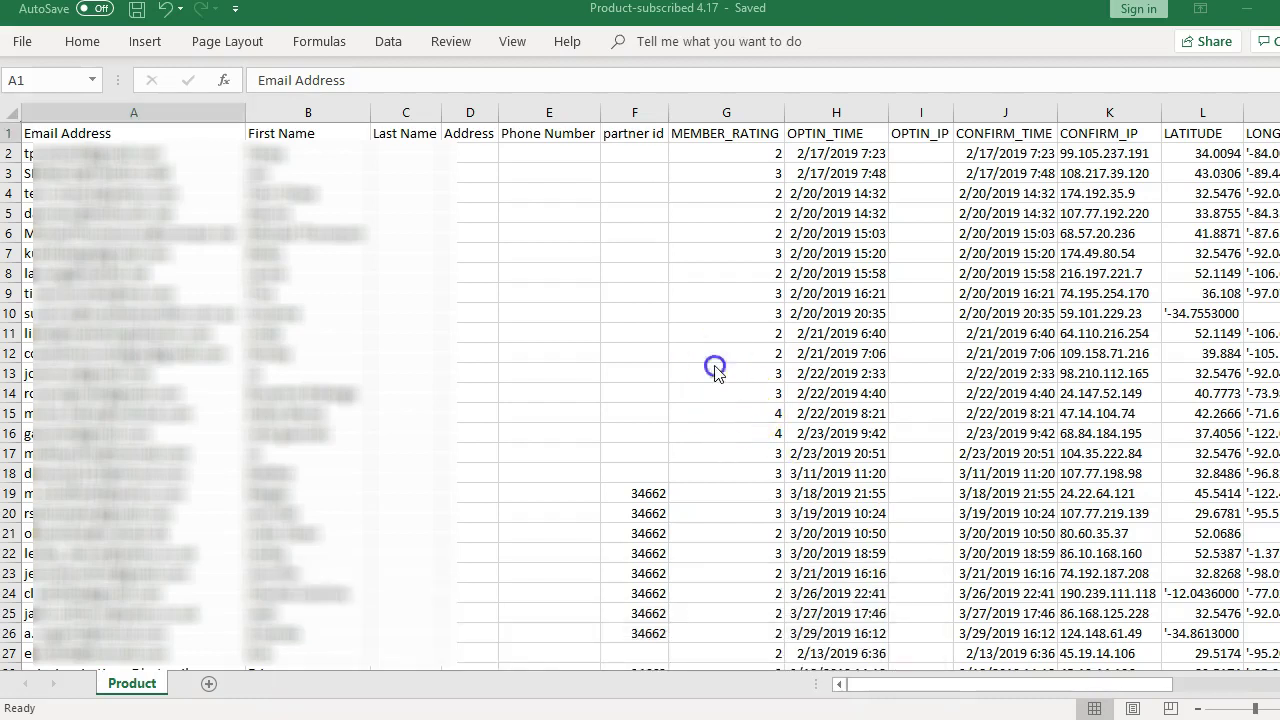
- Examine the MEMBER_RATING values against the Email Address column and the column span from Email Address to OPTIN_TIME
left_click(768, 152)
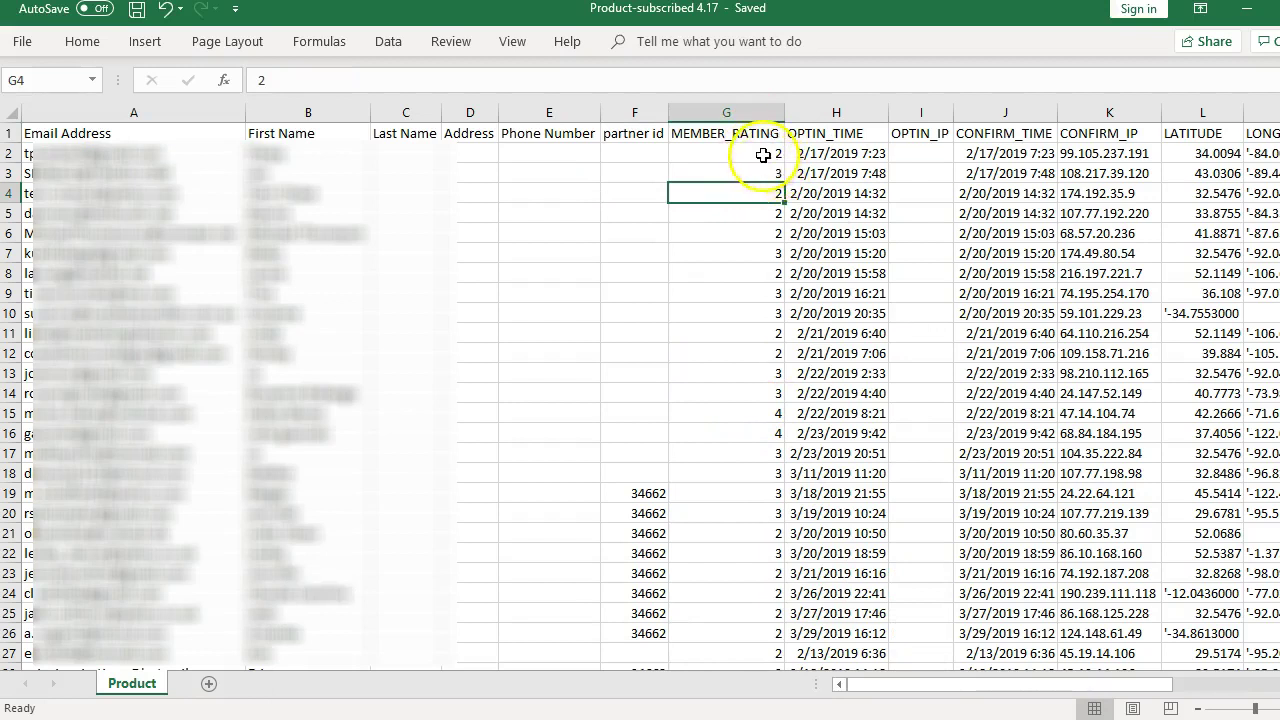
left_click(763, 154)
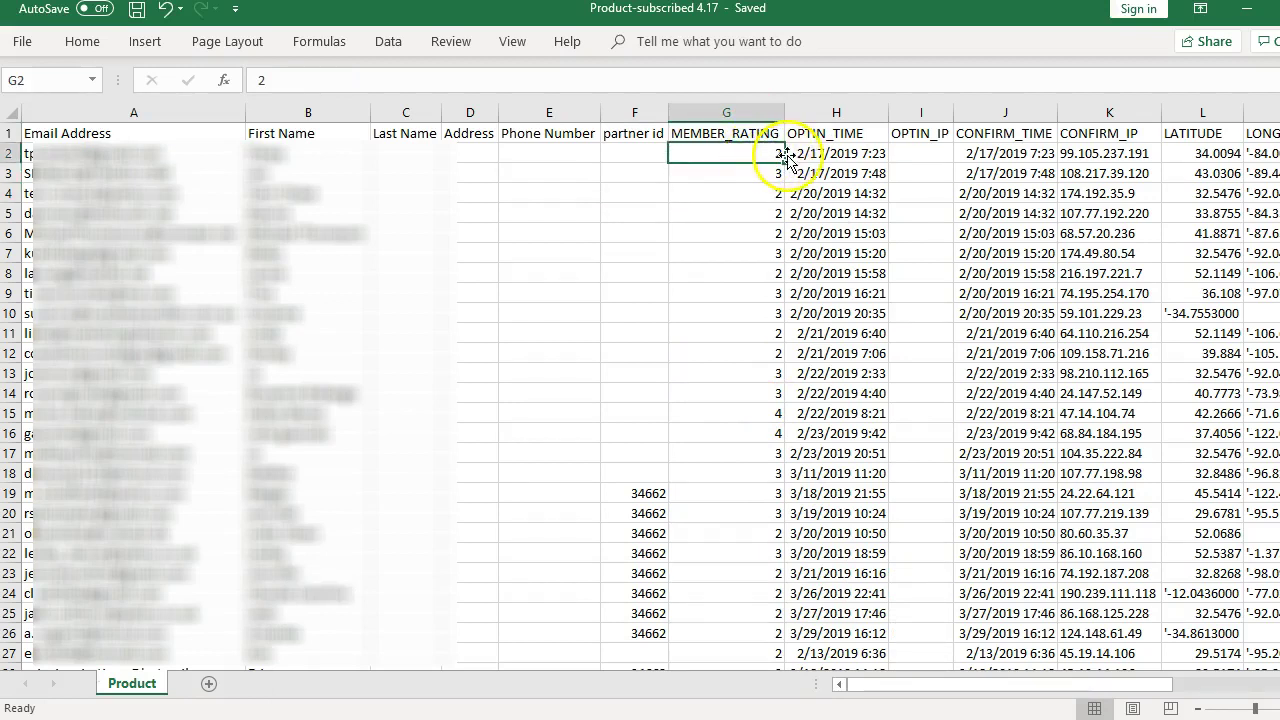
left_click(774, 334)
left_click(775, 358)
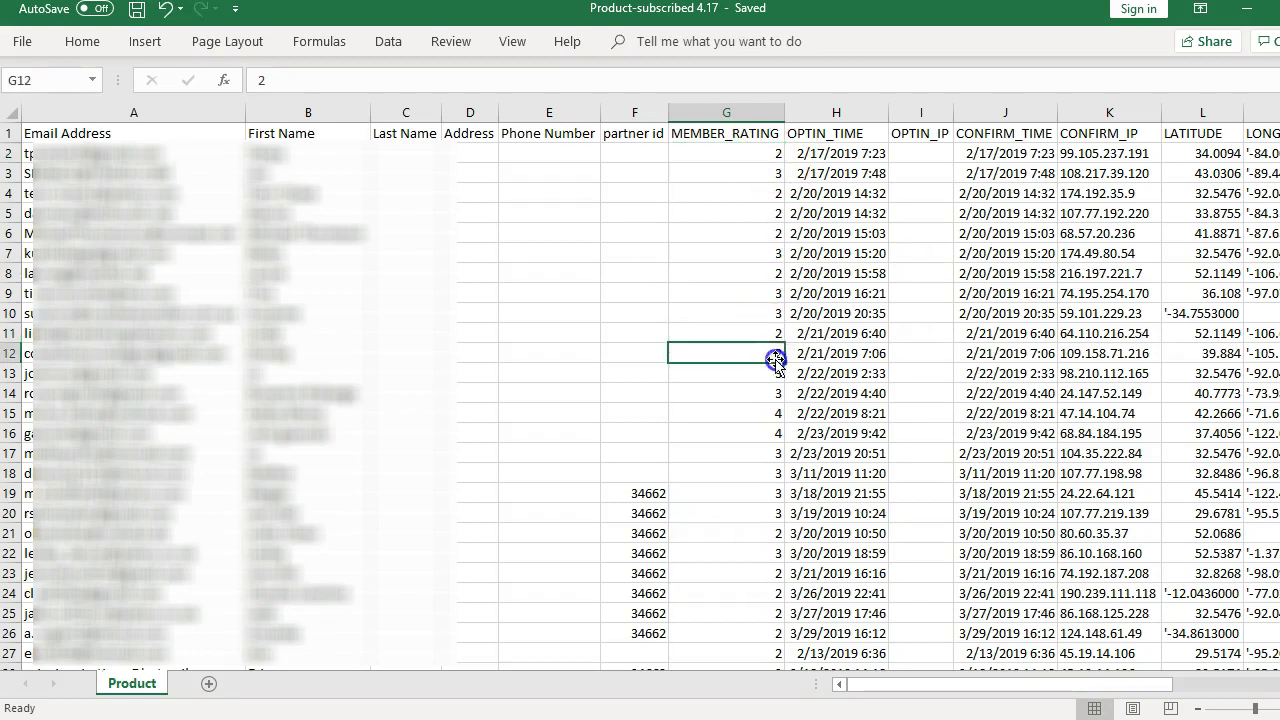
left_click(777, 432)
left_click(770, 412)
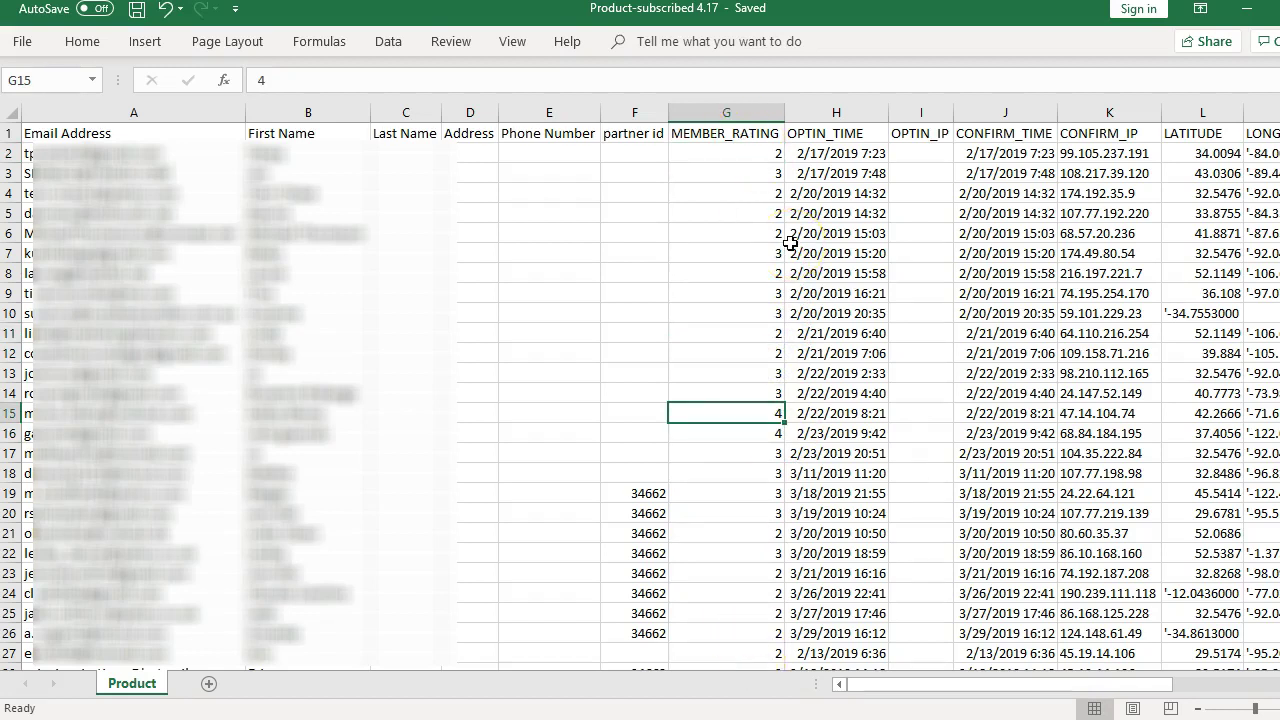
left_click(147, 132)
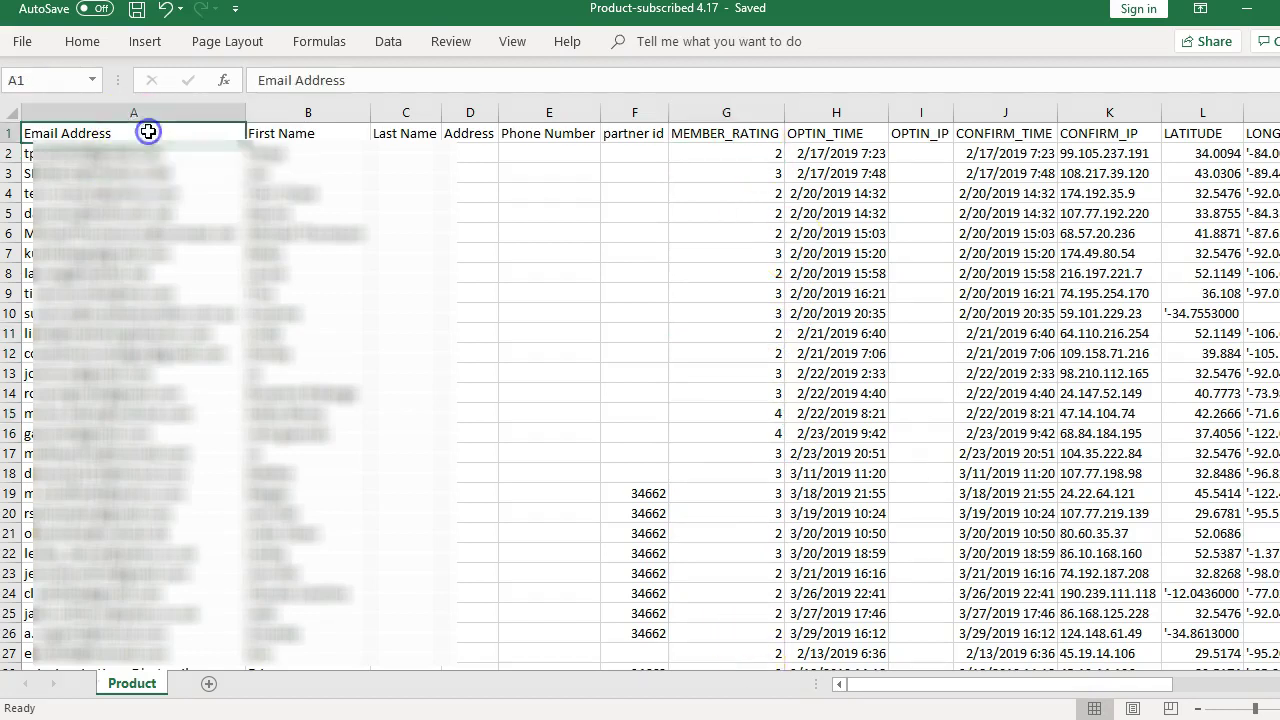
left_click(742, 207)
left_click(755, 127)
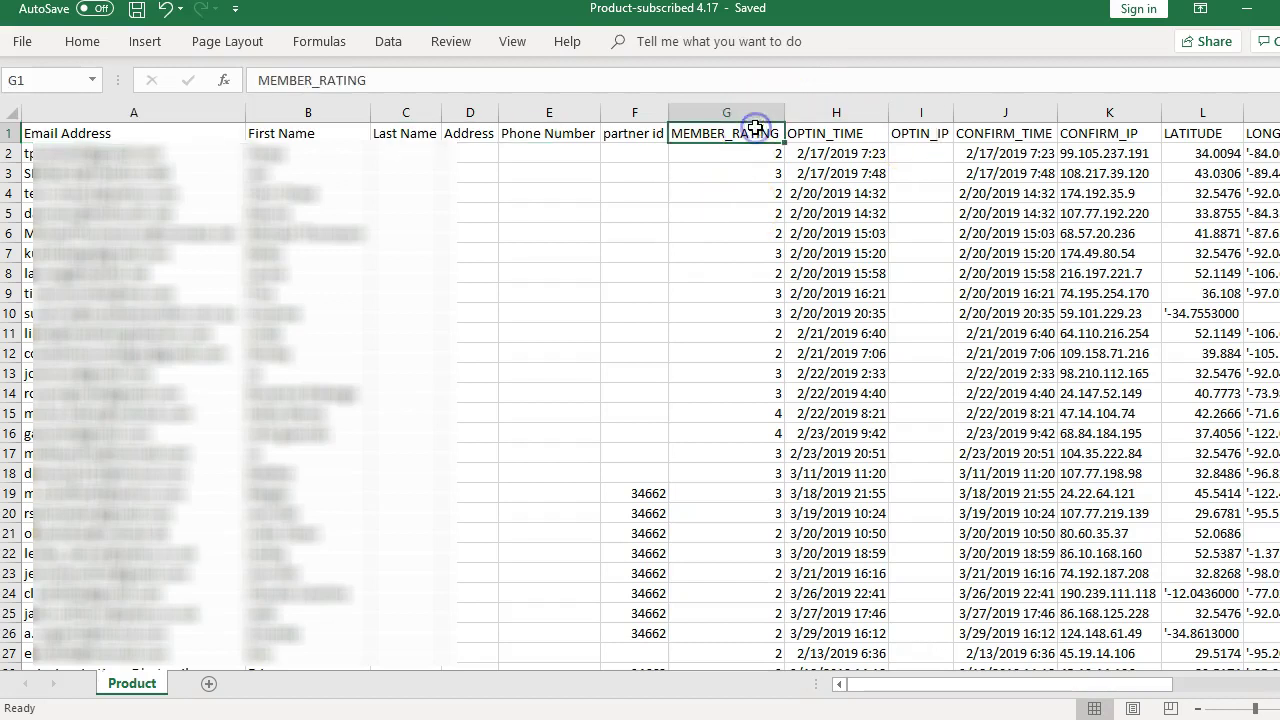
left_click(800, 149)
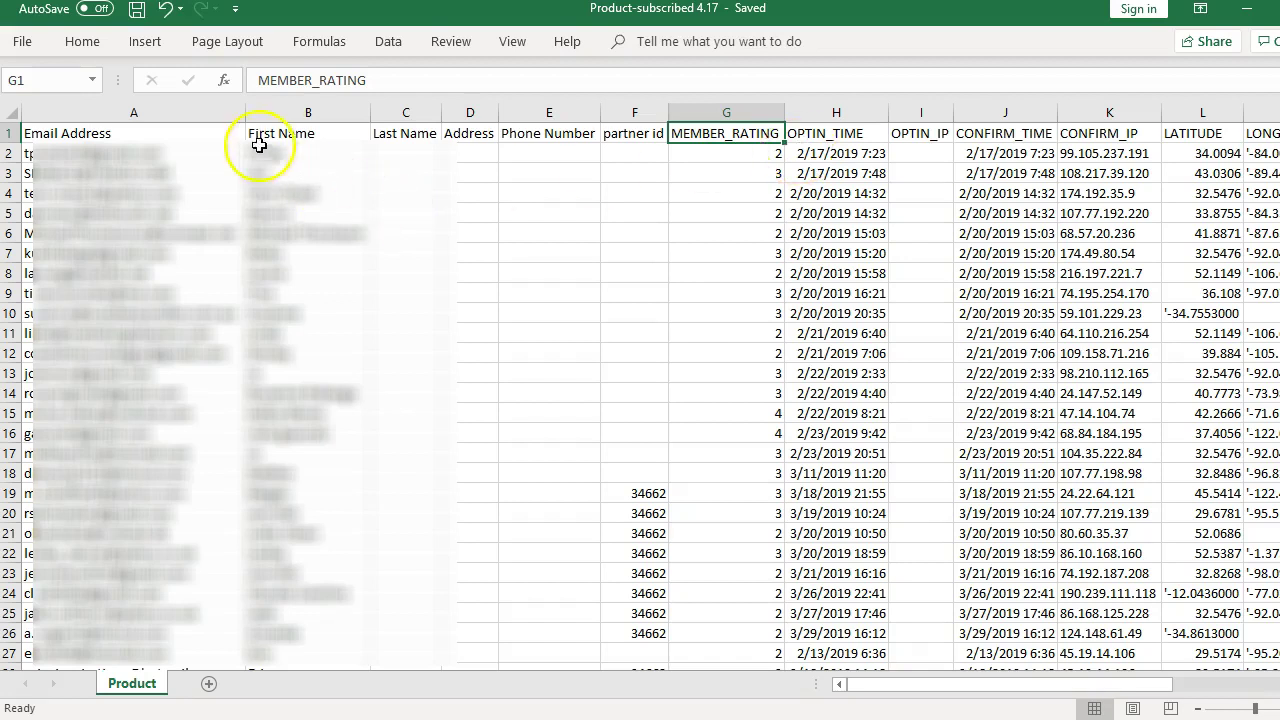
left_click(181, 108)
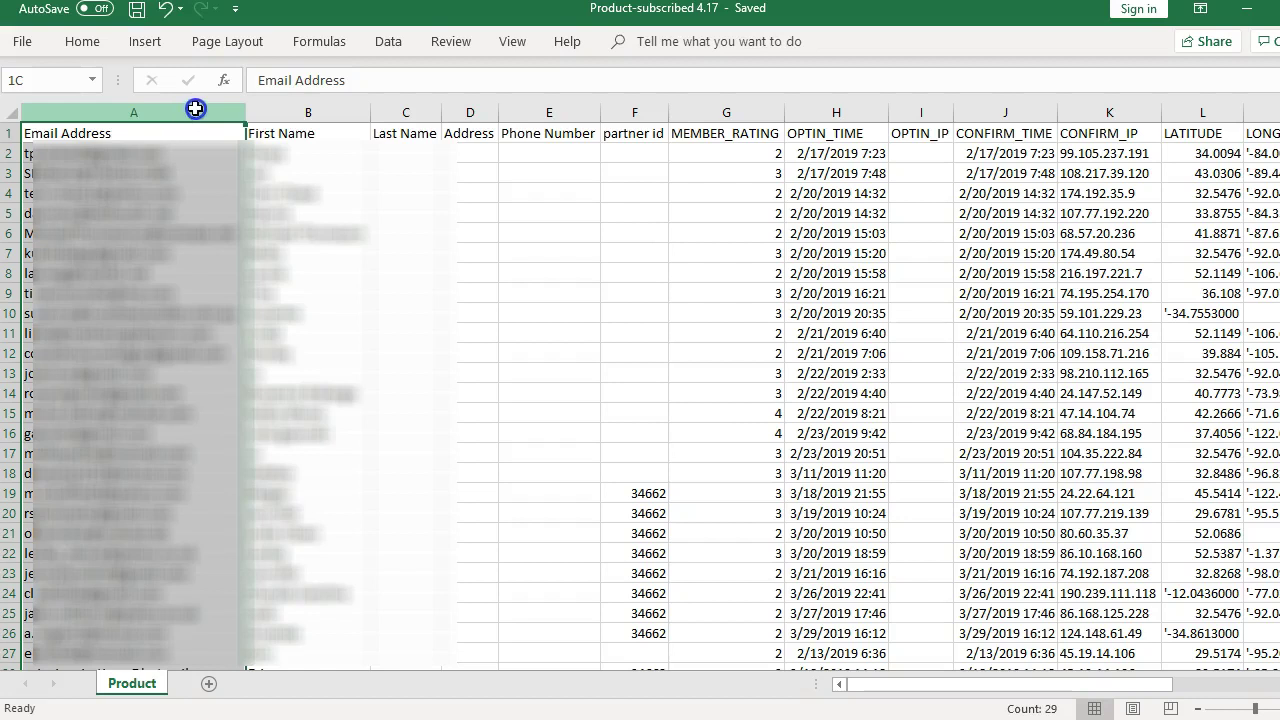
left_click_drag(194, 106, 838, 115)
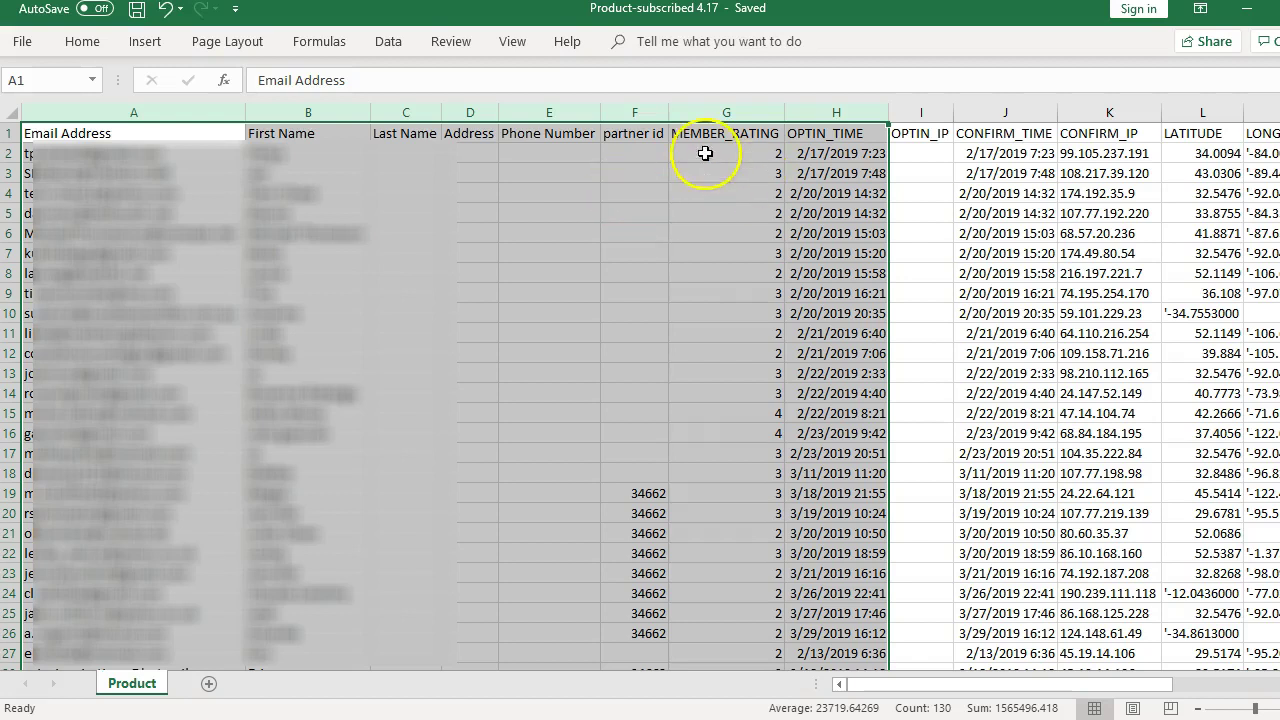
left_click(549, 328)
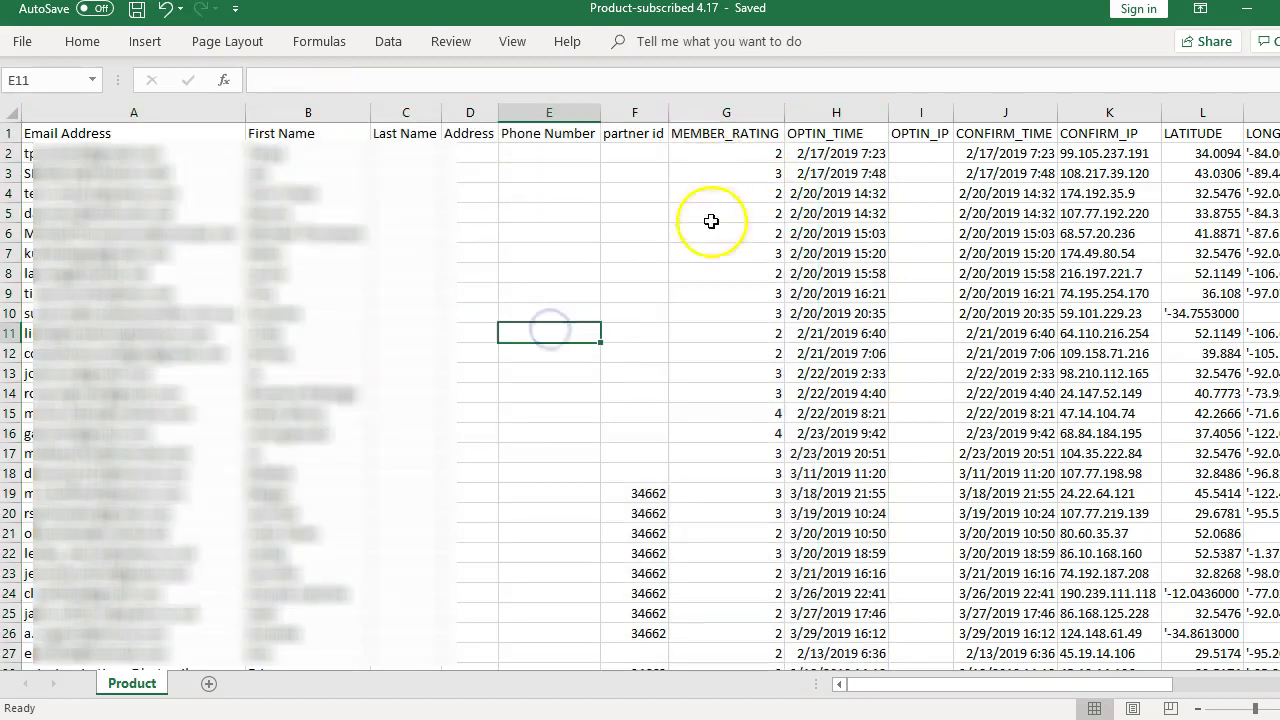
- Inspect the empty partner id cells in rows 2 to 18 and the end of the MEMBER_RATING data
left_click_drag(629, 151, 623, 473)
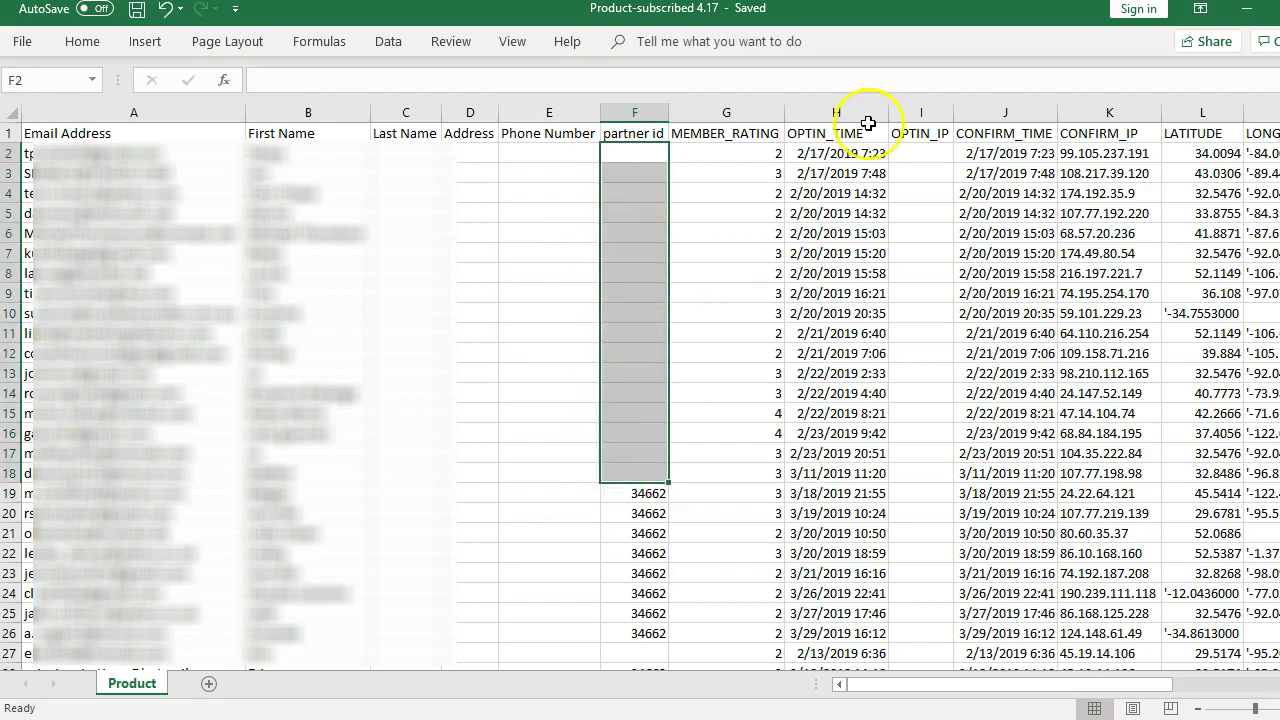
left_click(736, 149)
key("ctrl+Down")
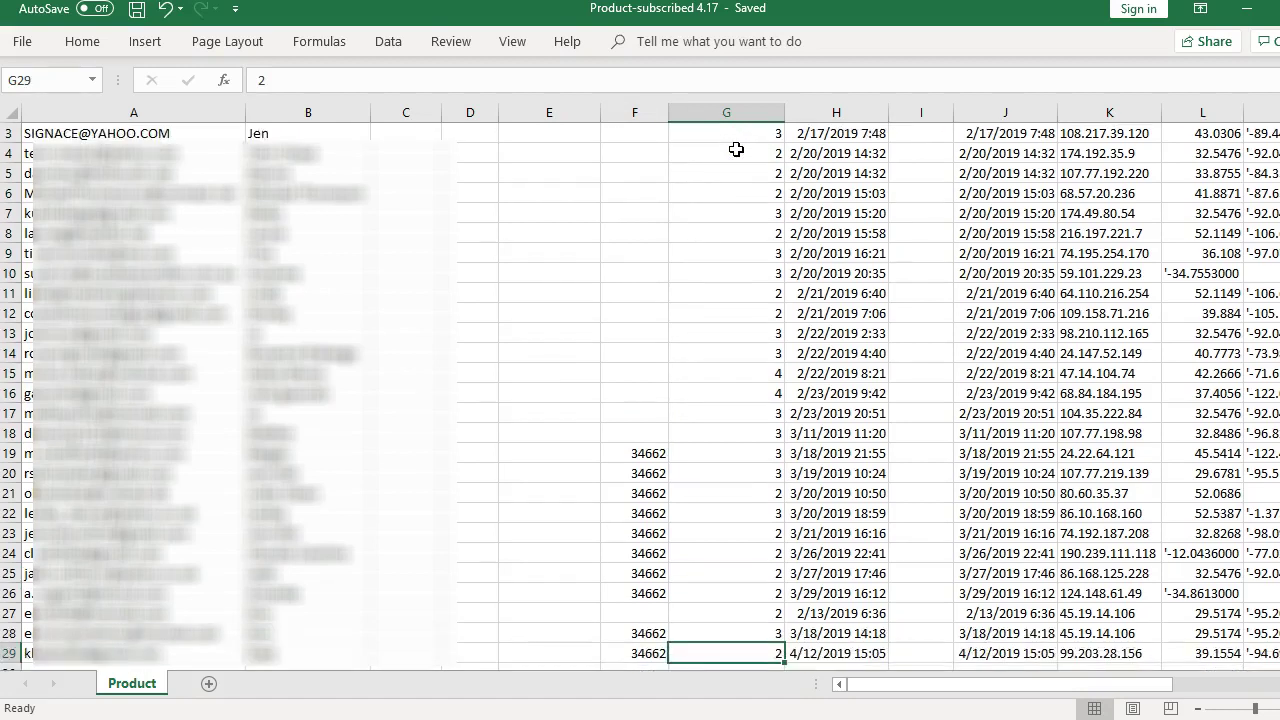
key("Down")
key("Down")
key("Up")
key("Up")
key("Right")
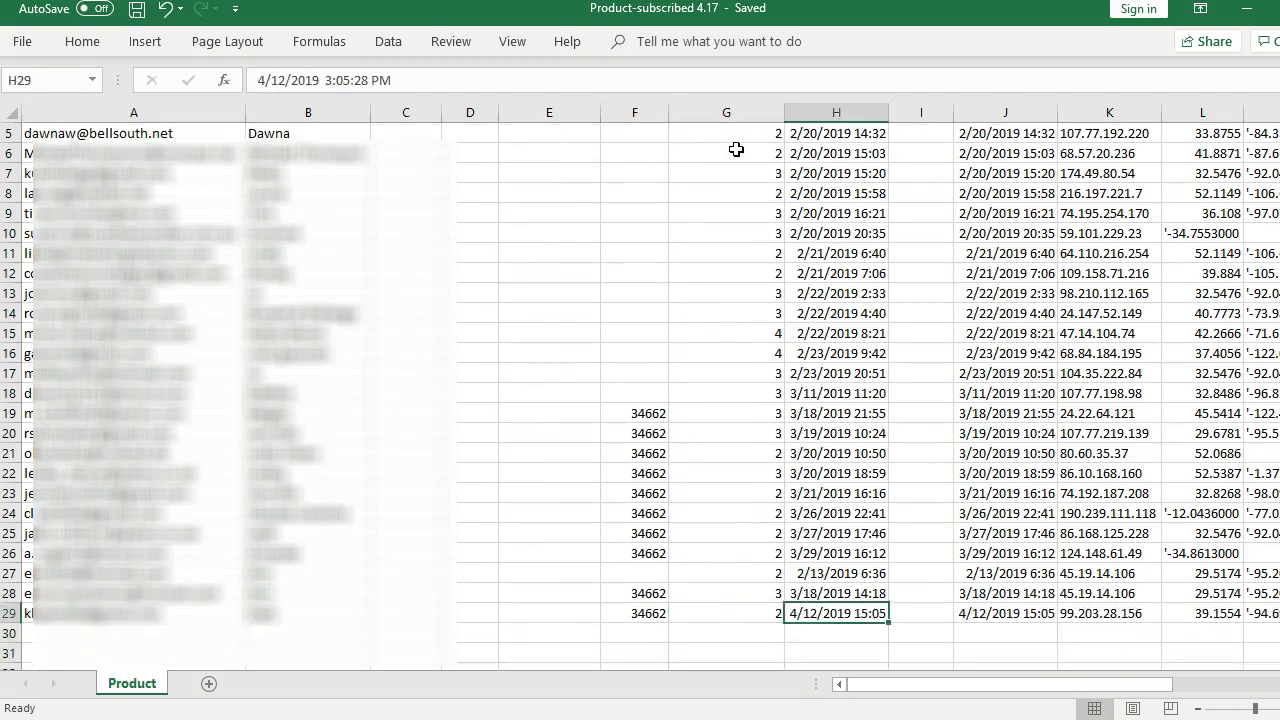
key("ctrl+Up")
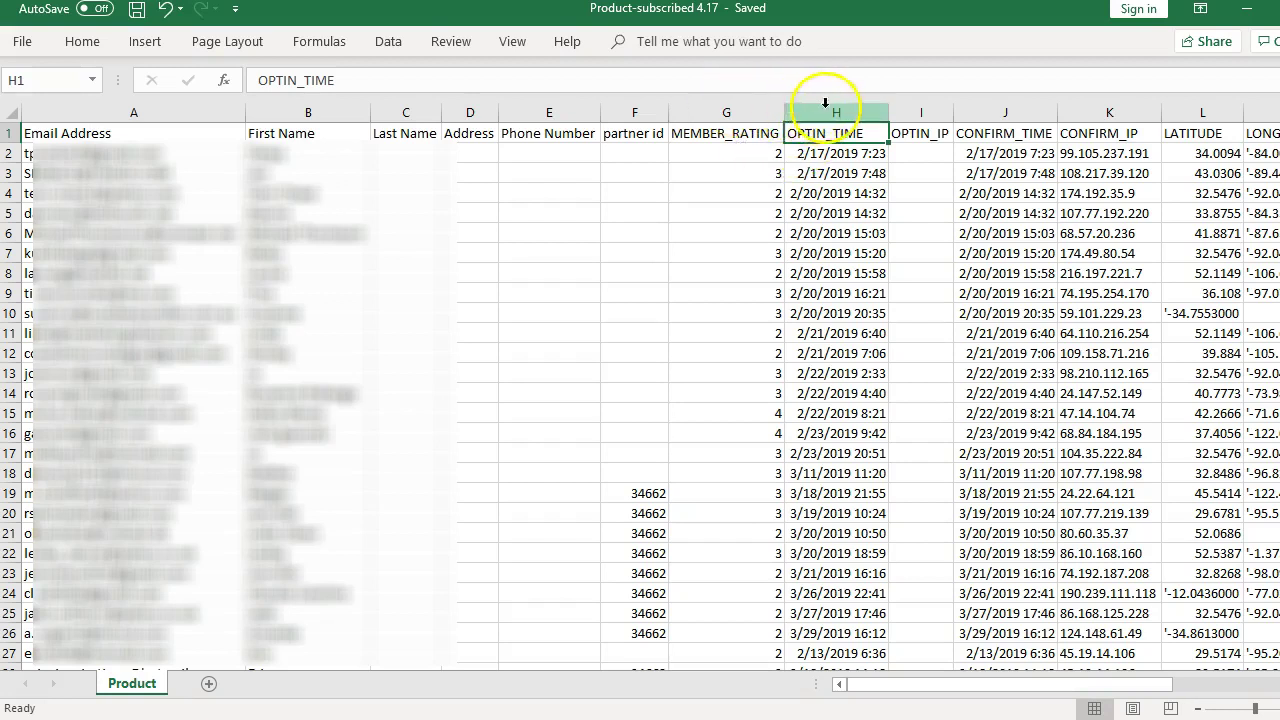
- Insert a blank column G before MEMBER_RATING in the Product sheet and make G2 the active cell
left_click_drag(810, 112, 728, 112)
left_click(728, 112)
right_click(728, 112)
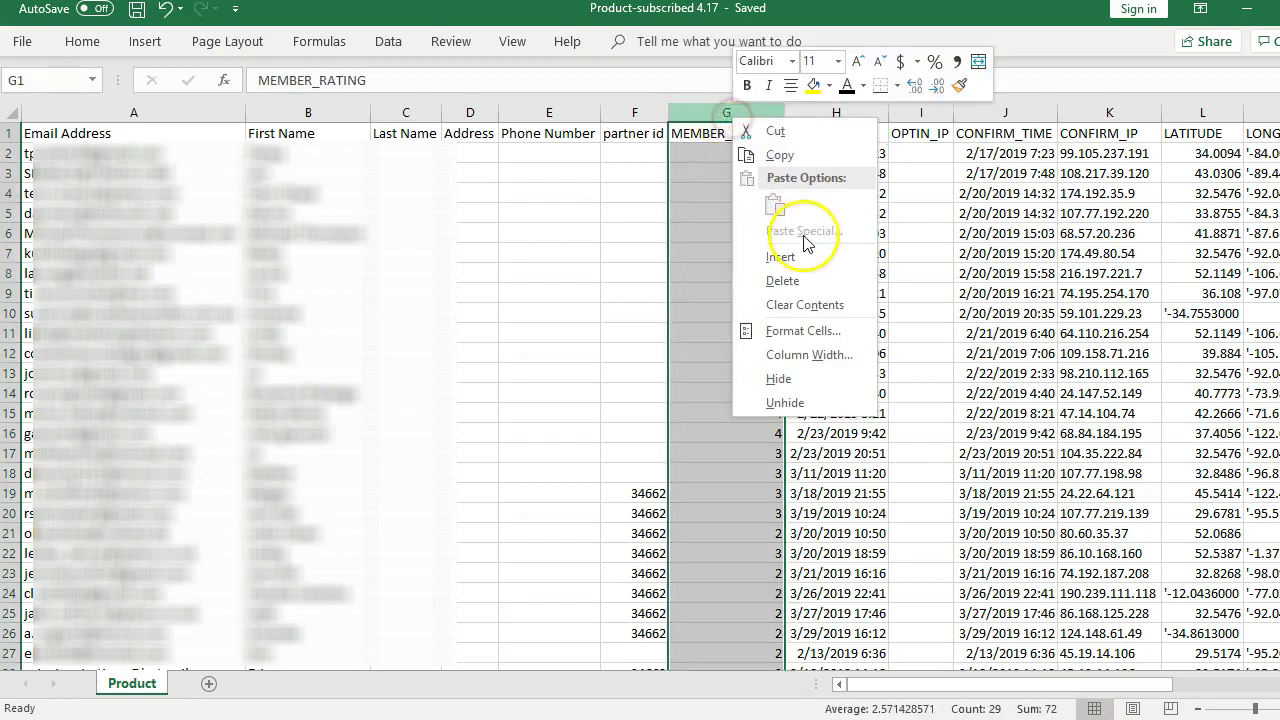
left_click(810, 275)
left_click(712, 153)
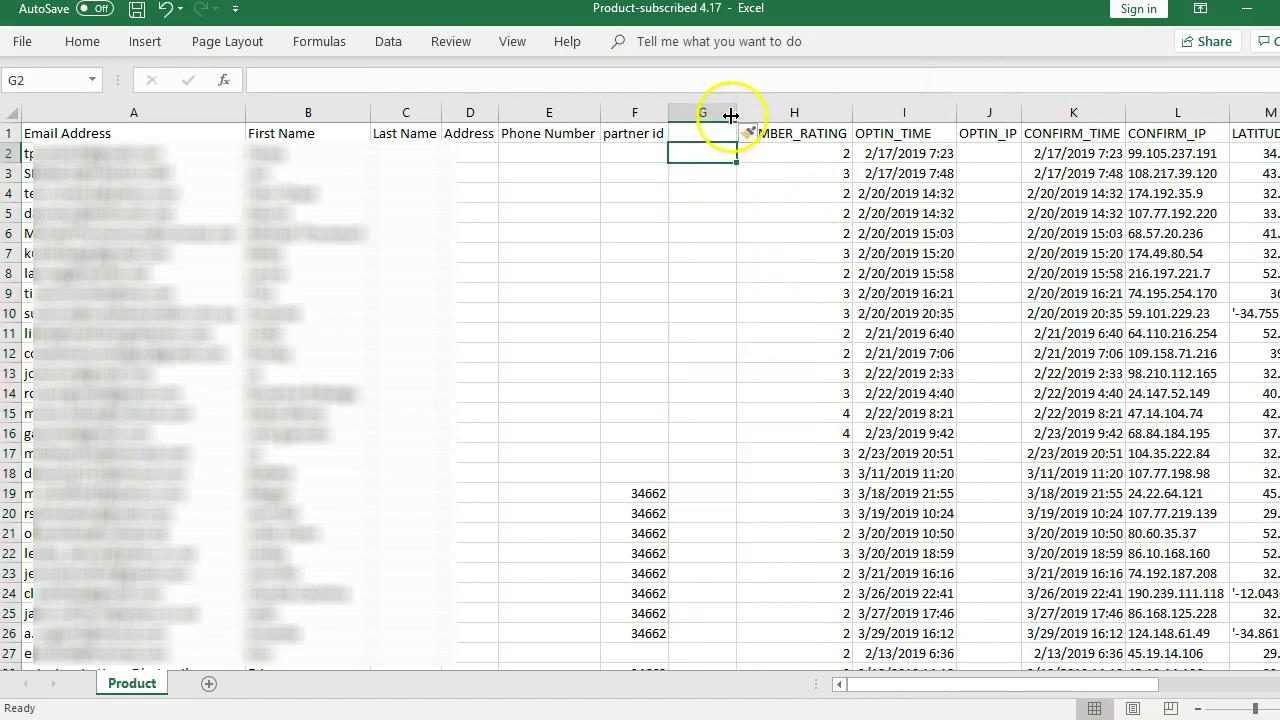
- Widen column G in the Product sheet and enter the heading "In product list" in G1
left_click_drag(742, 112, 790, 118)
left_click(751, 129)
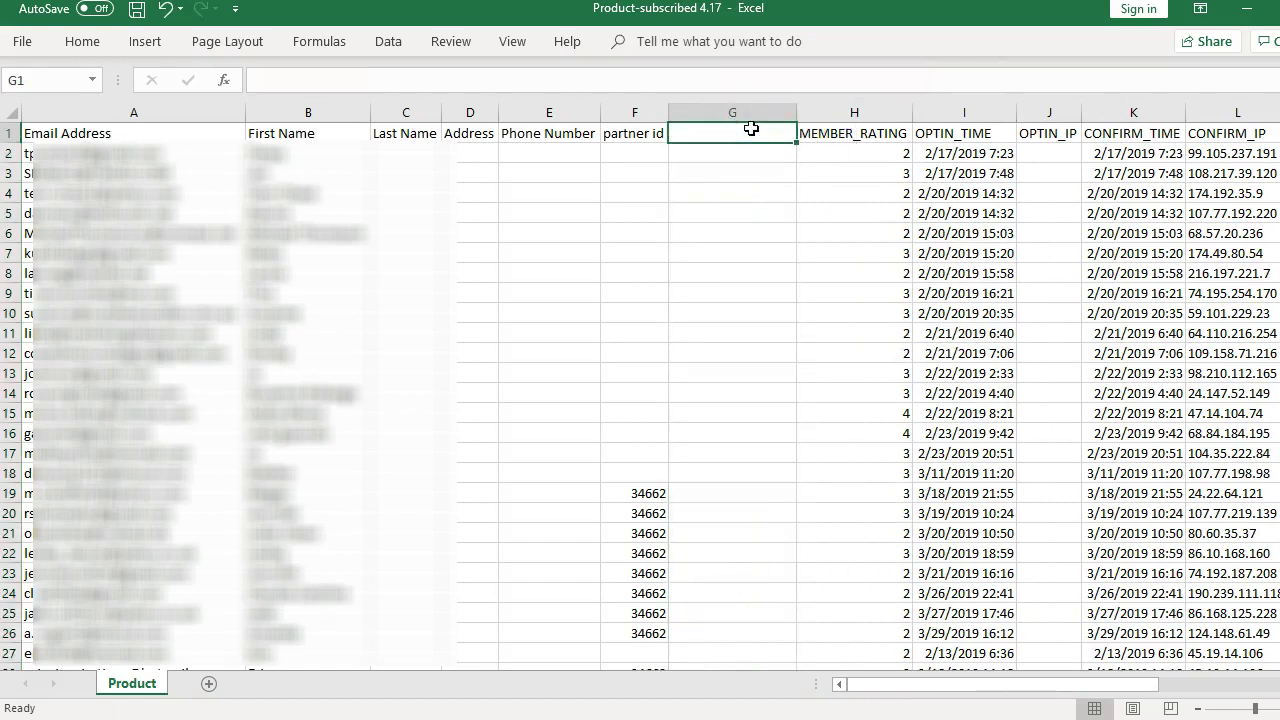
type("In product list")
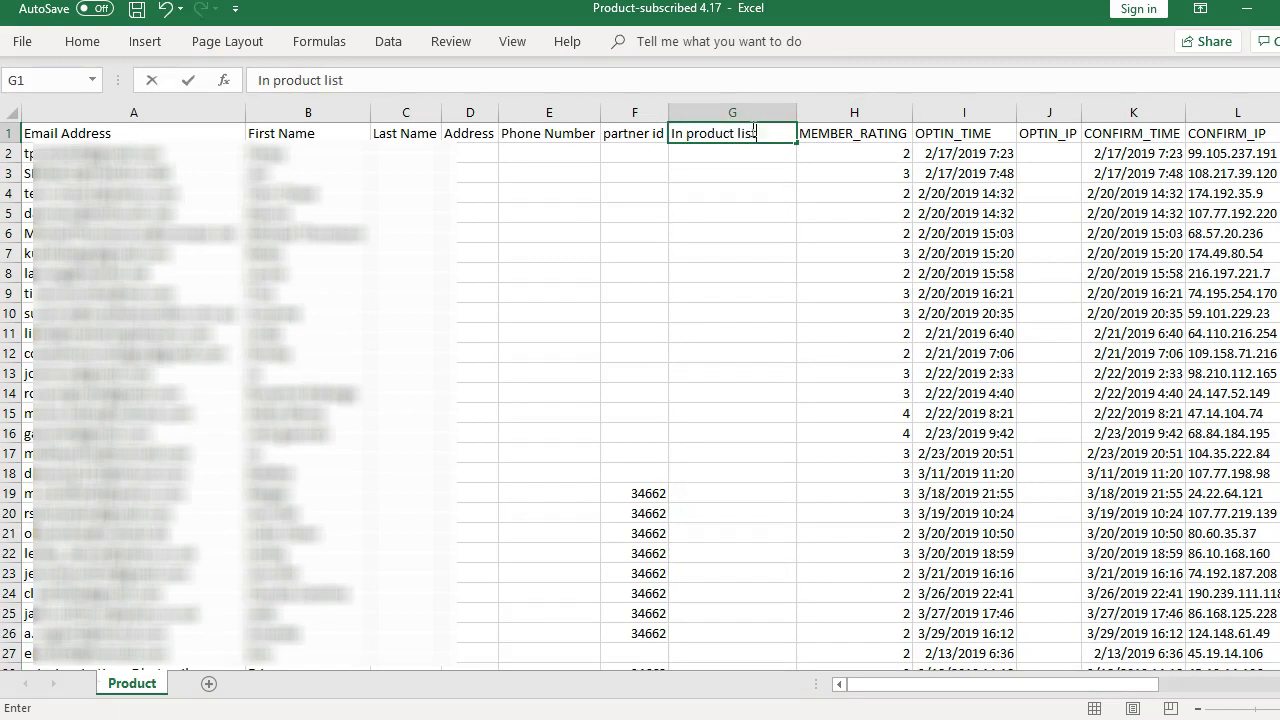
key("Return")
- Fill the text "In product list" from G1 down through G29, the last data row
left_click(783, 132)
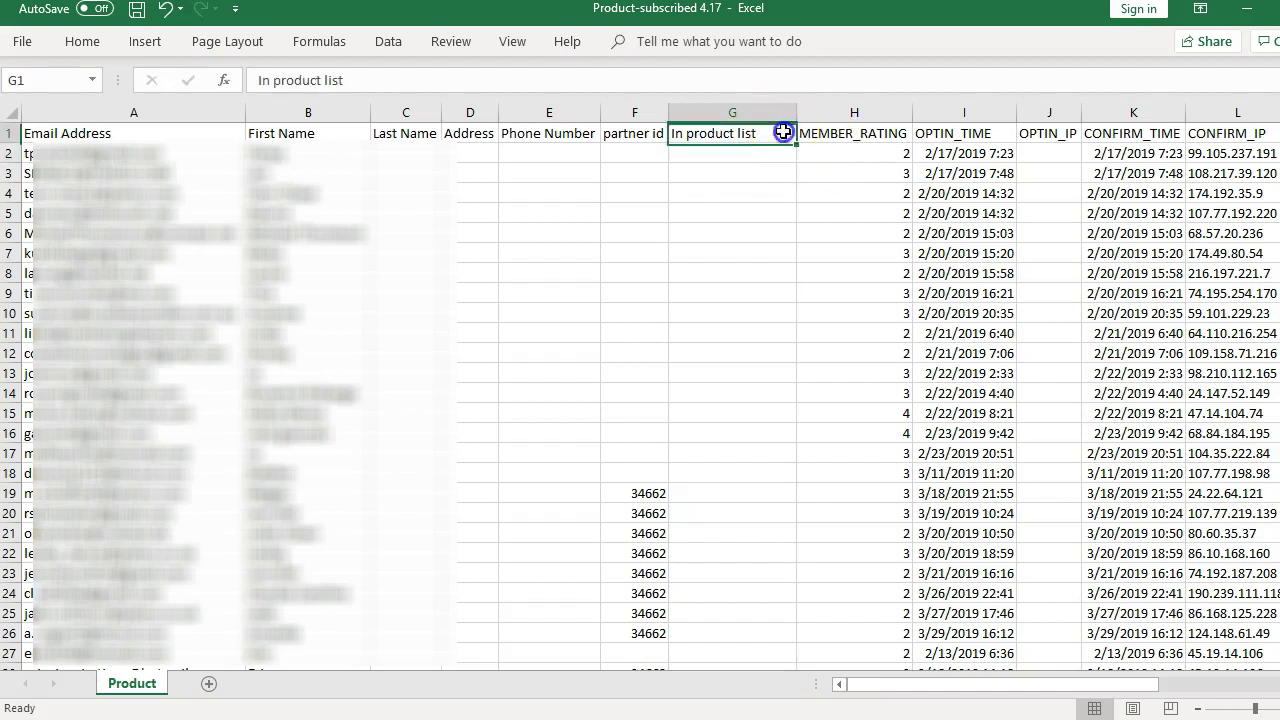
left_click_drag(783, 132, 749, 594)
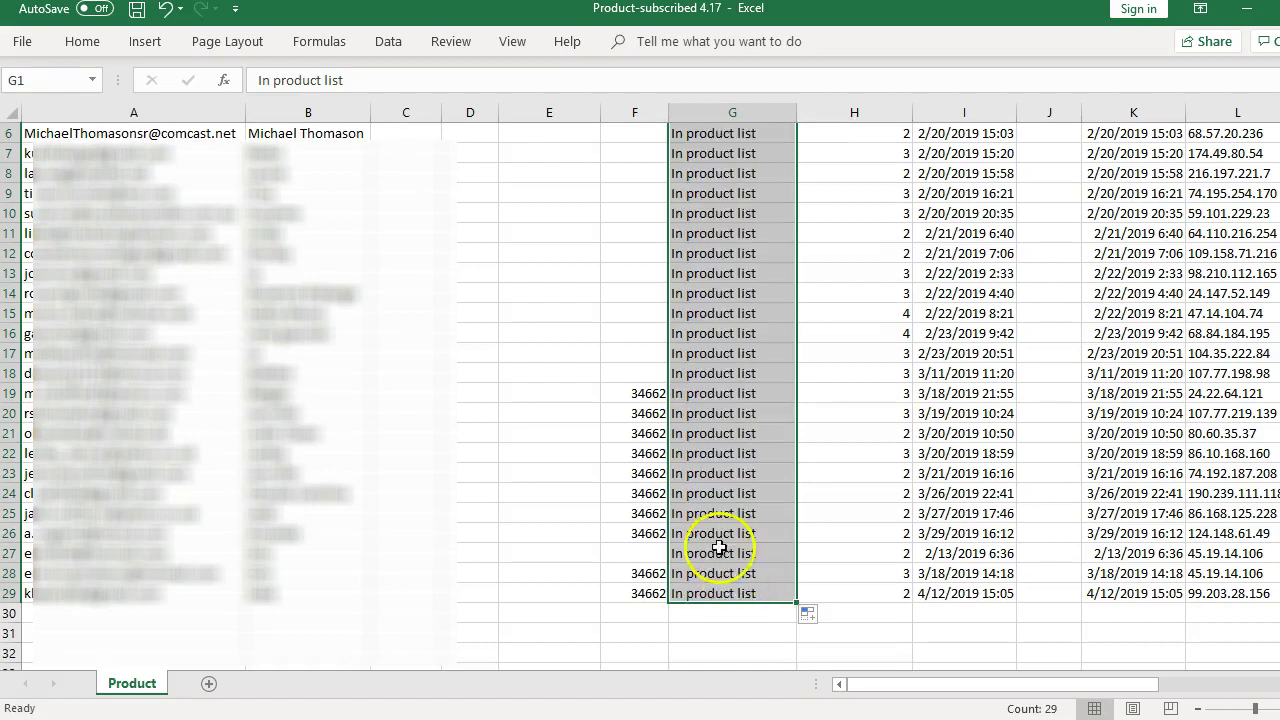
- Review the filled labels in column G from the last rows back up to the header in G1
left_click(717, 544)
key("Up")
key("Up")
key("Up")
key("Up")
key("Up")
key("Up")
key("Up")
key("Up")
key("Up")
key("Up")
key("Up")
key("Up")
key("Up")
key("Up")
key("Up")
key("Up")
key("Up")
key("Up")
key("Up")
key("Up")
scroll(764, 287, "up", 2)
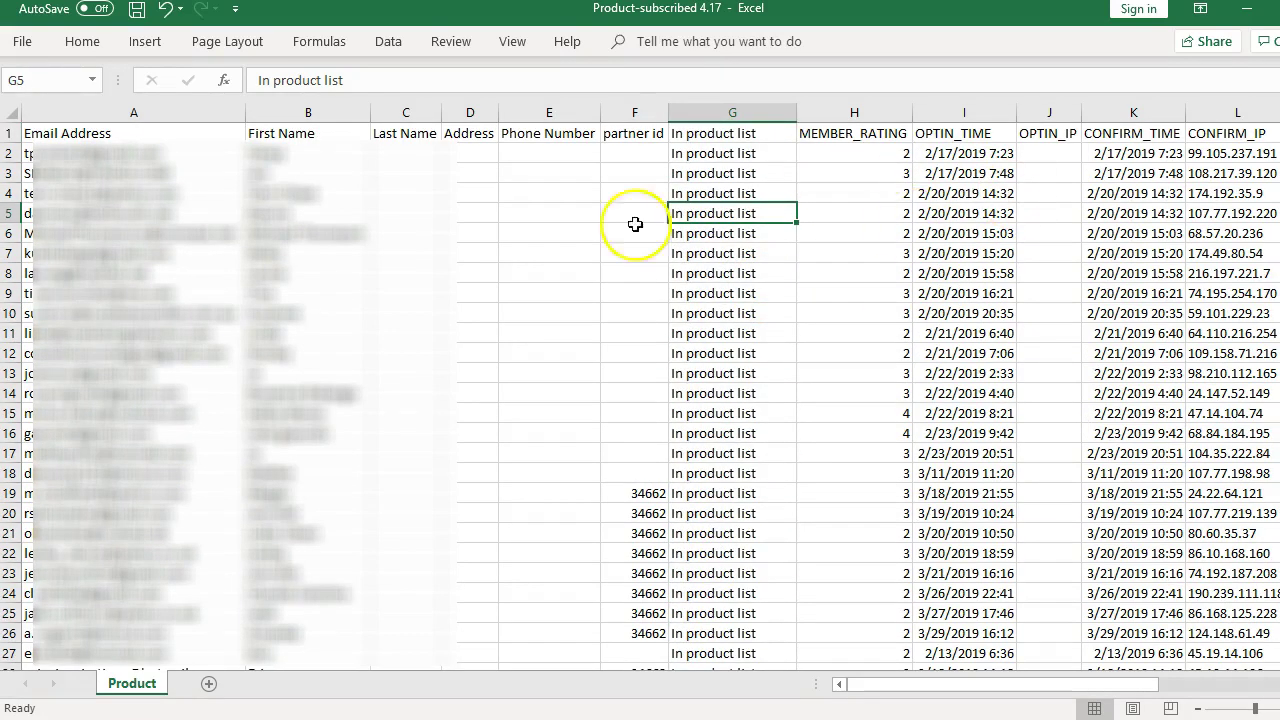
left_click(942, 253)
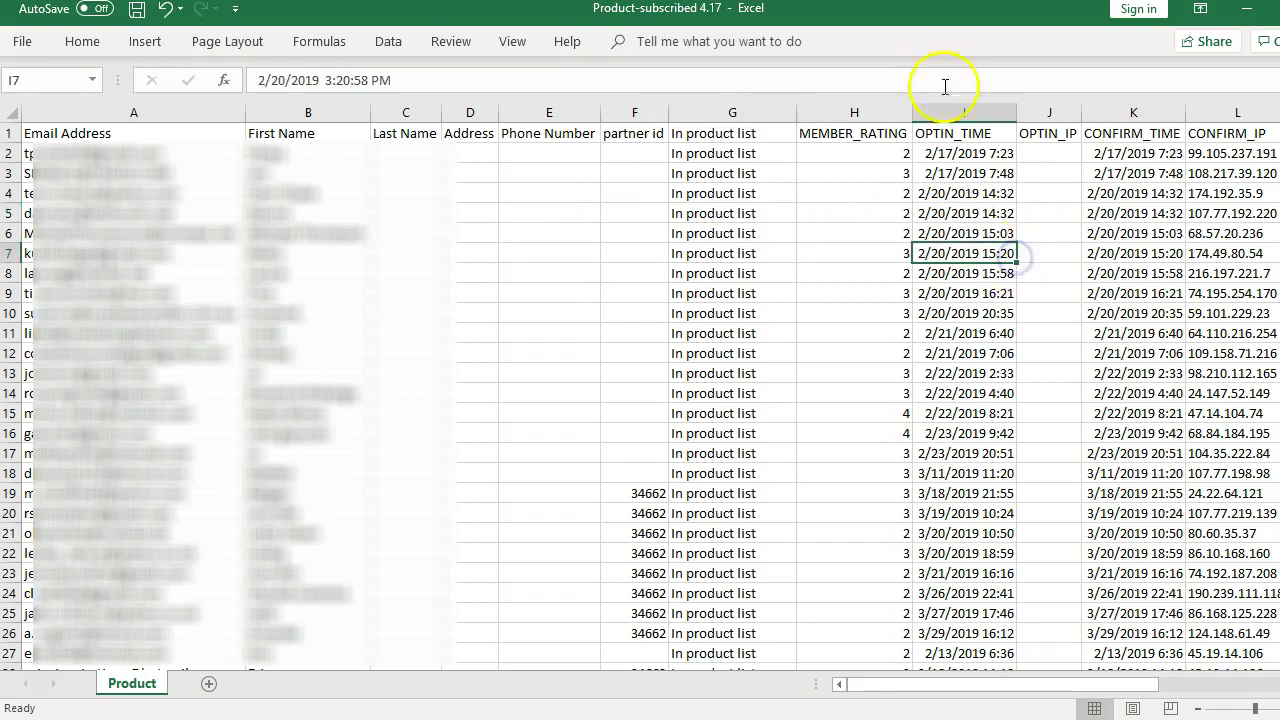
left_click(748, 132)
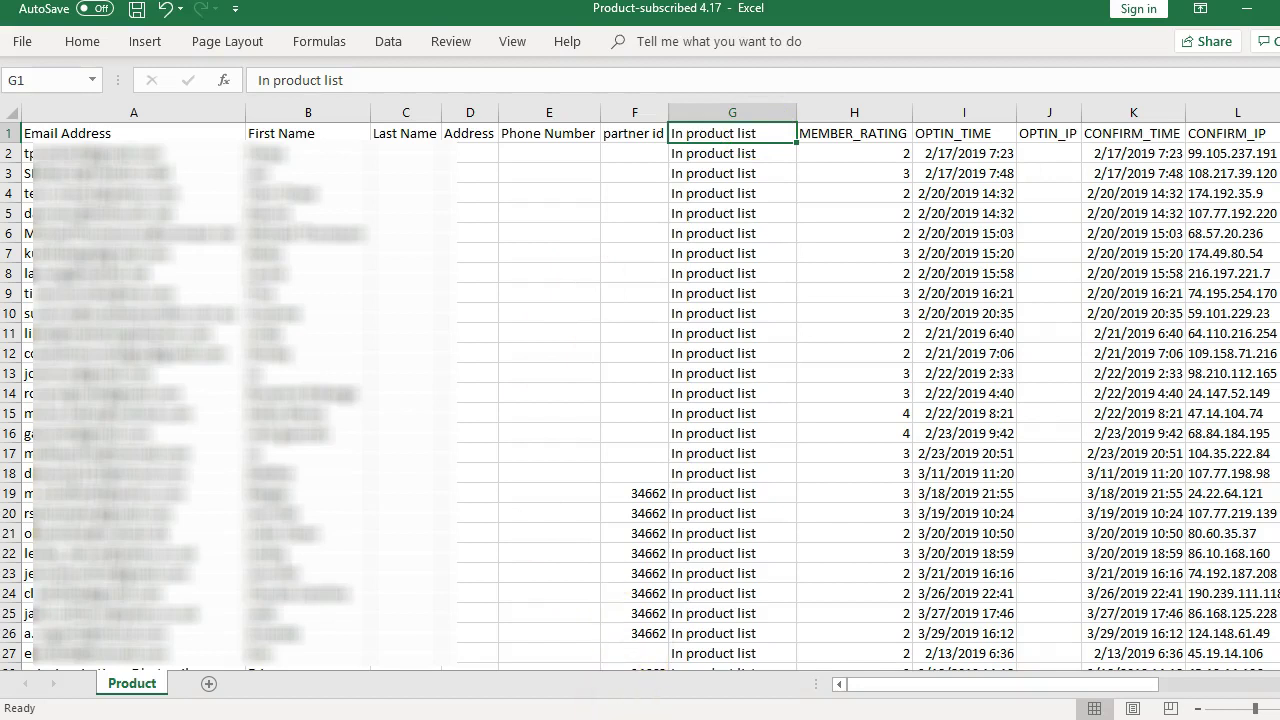
- Switch to the Tribe subscribed_members_export workbook and start a VLOOKUP function in C2 under In Other product list
mouse_move(610, 719)
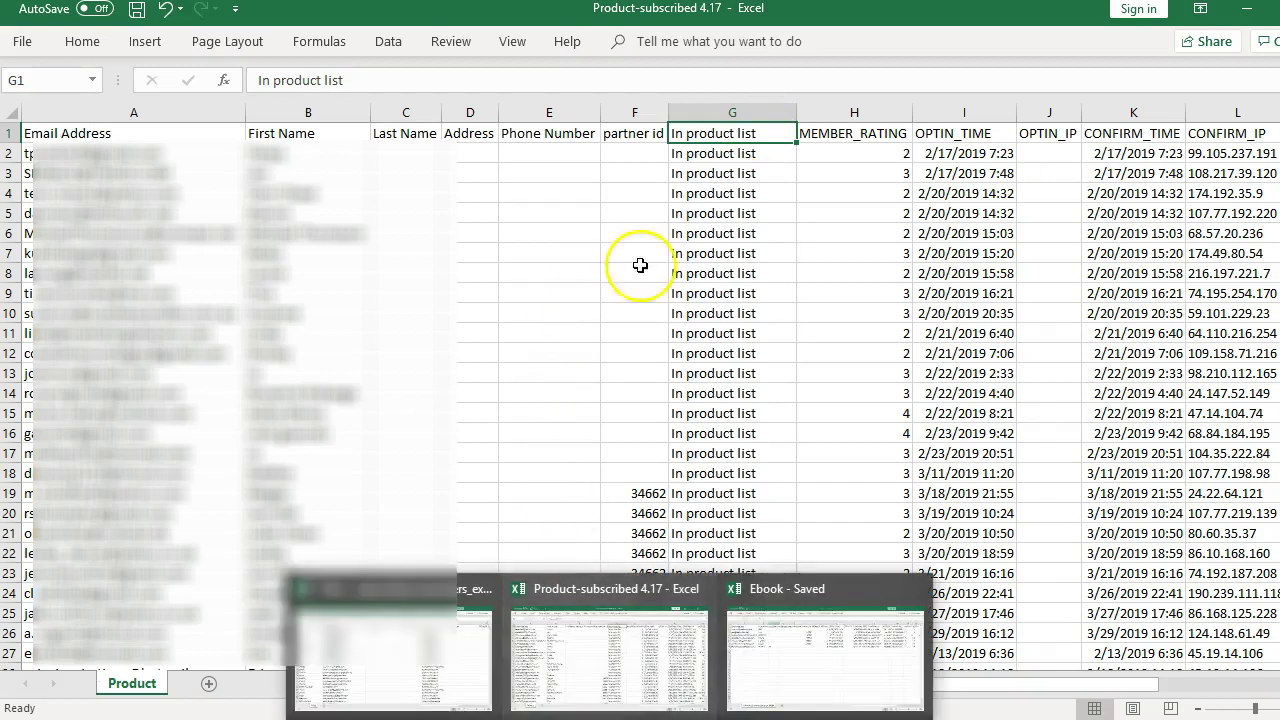
left_click(714, 198)
mouse_move(605, 719)
left_click(369, 677)
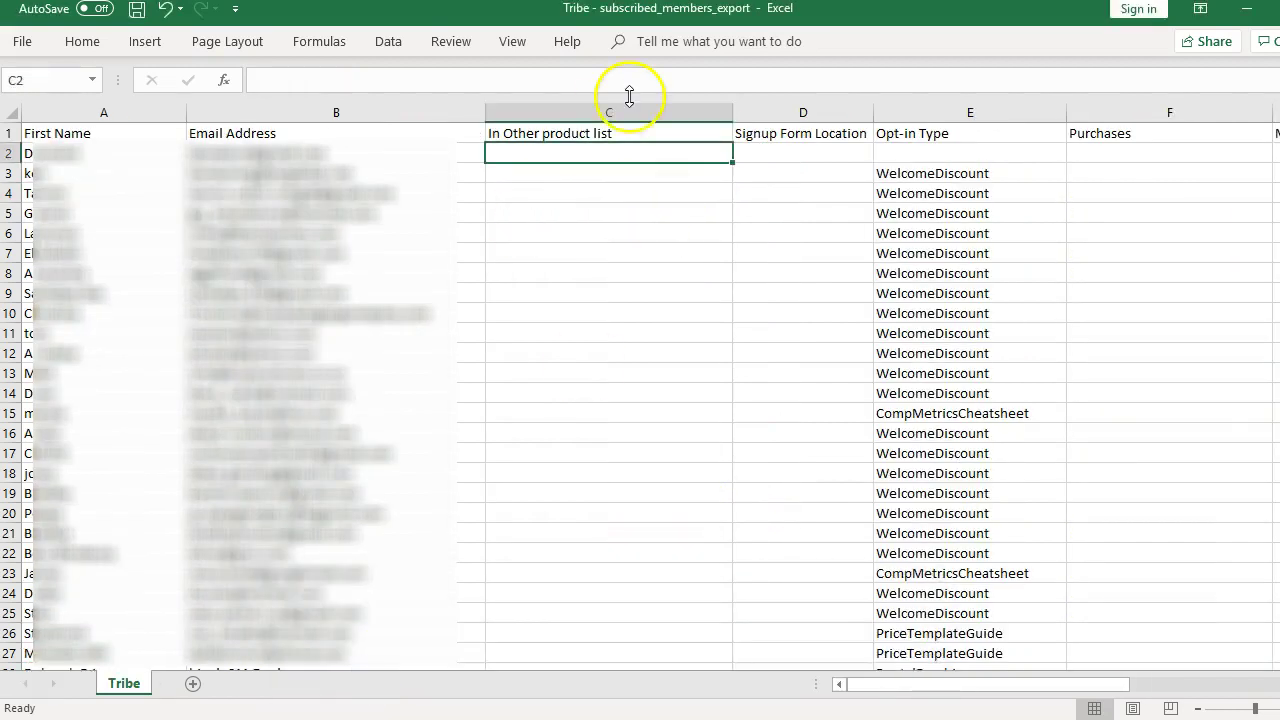
left_click(571, 134)
left_click(571, 153)
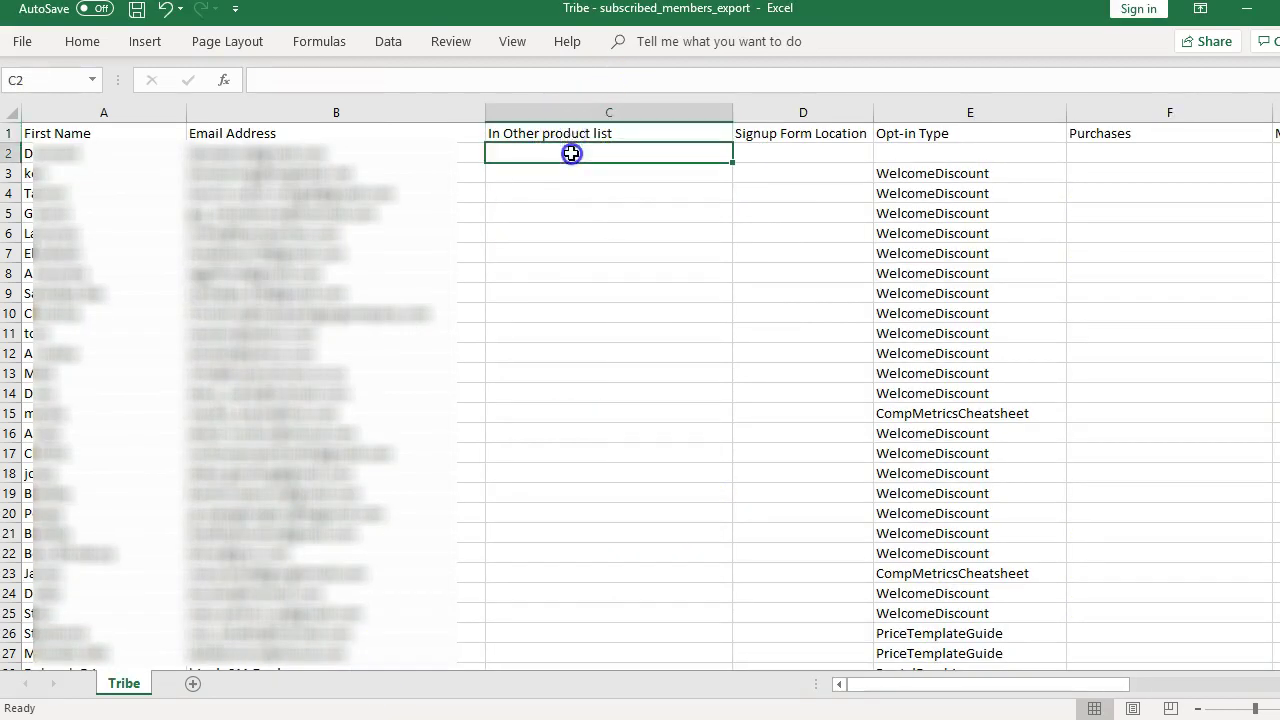
left_click(224, 81)
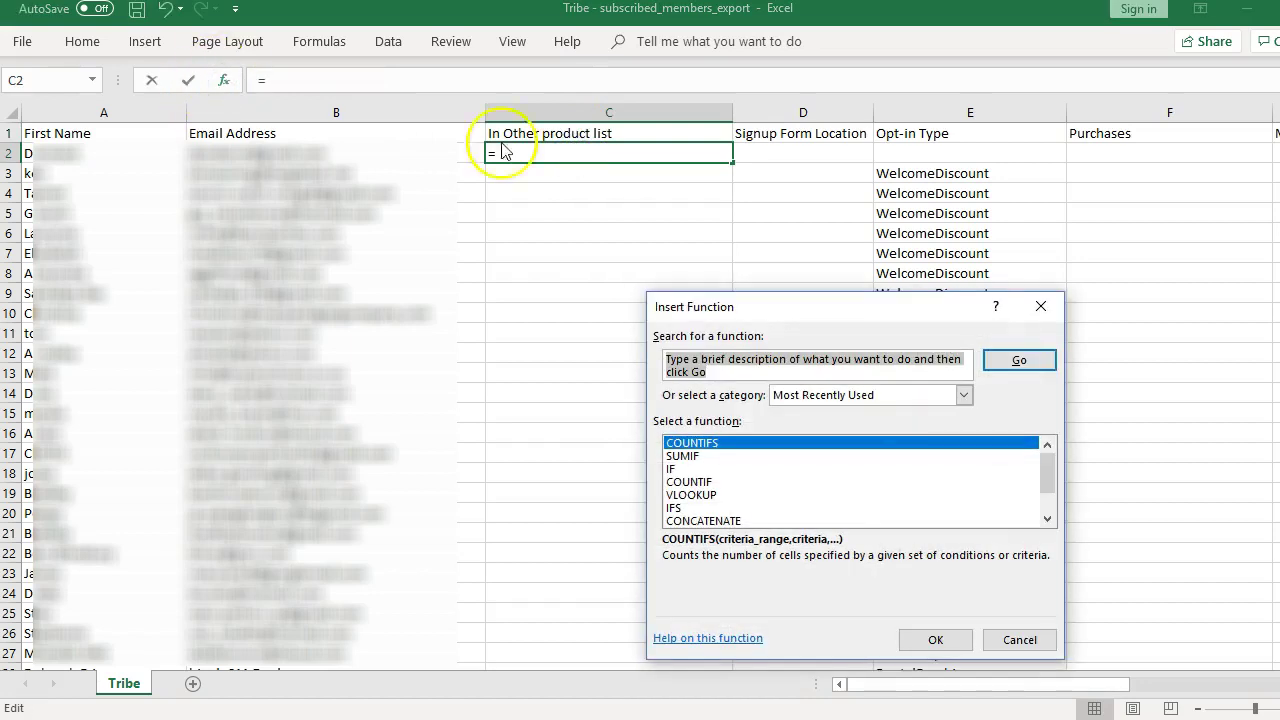
left_click(743, 494)
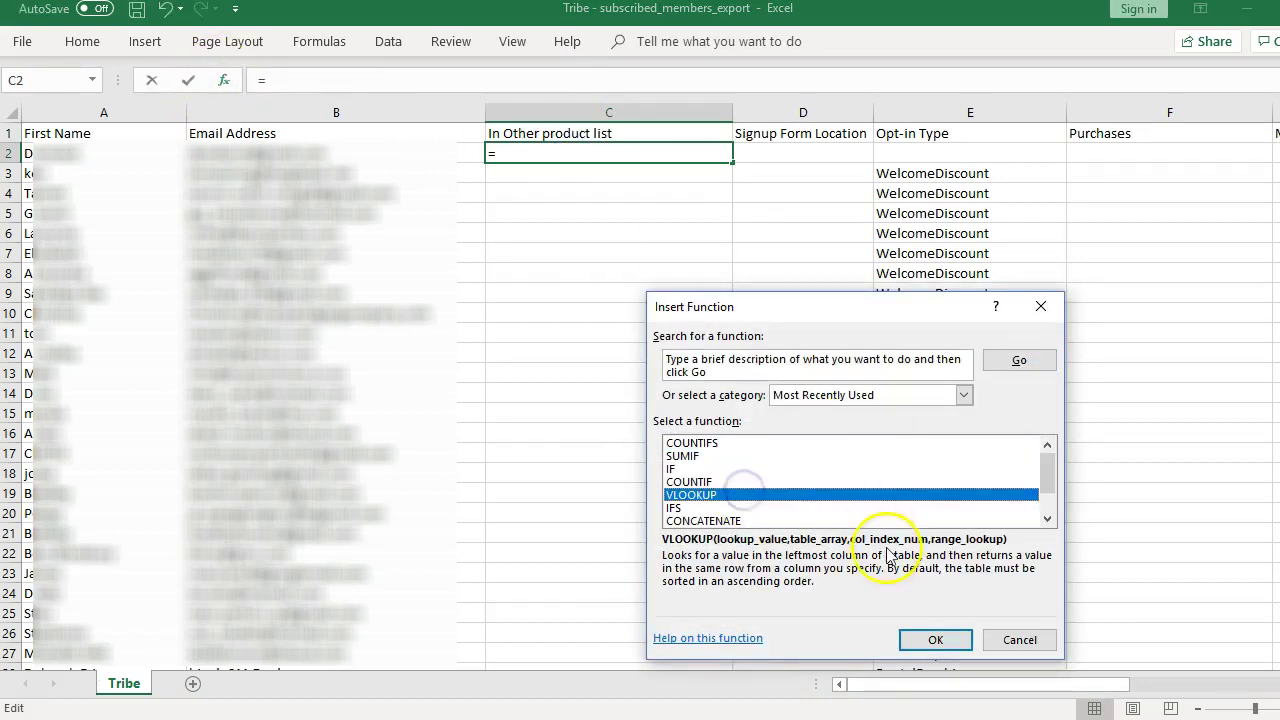
left_click(923, 640)
left_click_drag(711, 281, 706, 251)
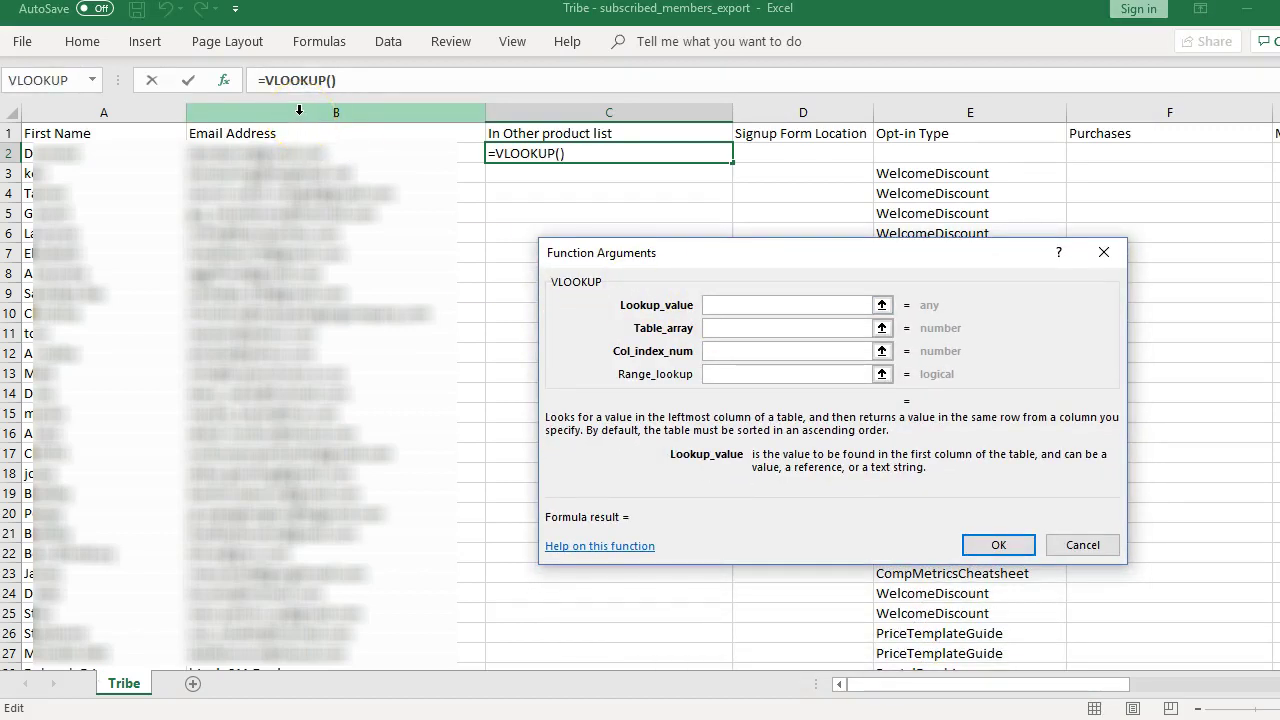
- Set the VLOOKUP lookup value to Email Address column B:B and the table array to columns A:G of the Product sheet in Product-subscribed 4.17
left_click(299, 110)
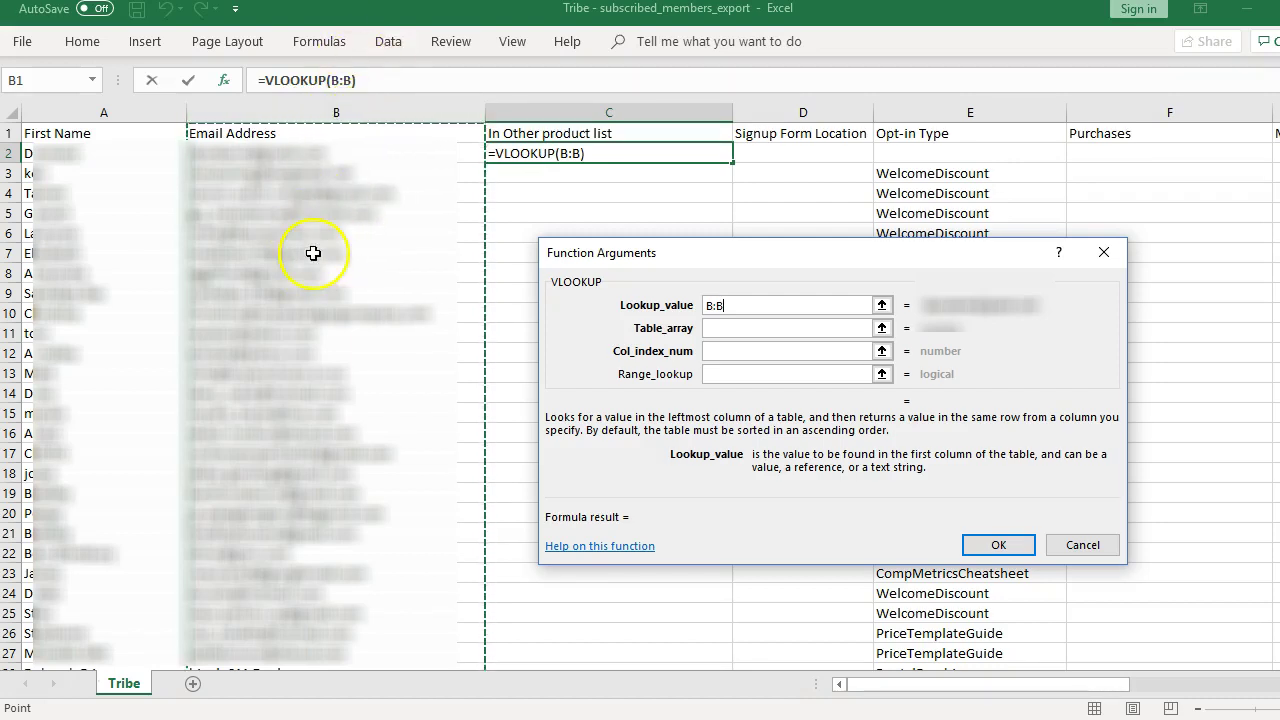
left_click(799, 331)
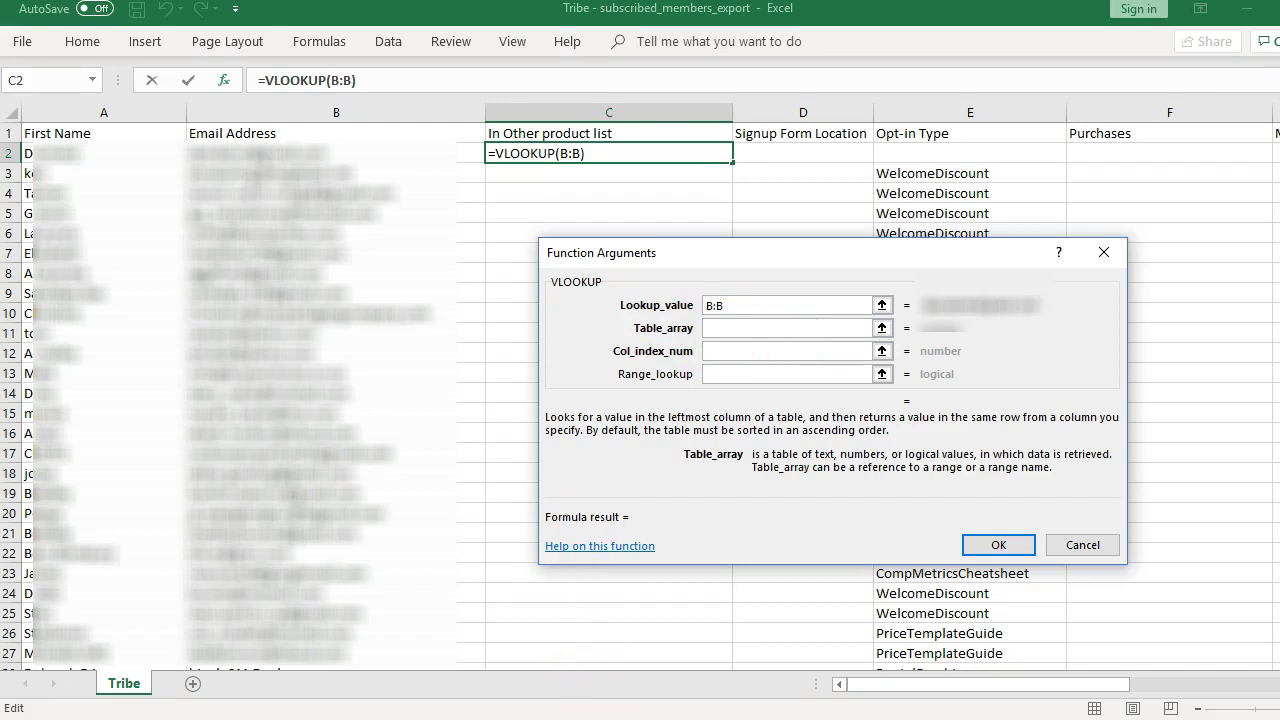
mouse_move(610, 715)
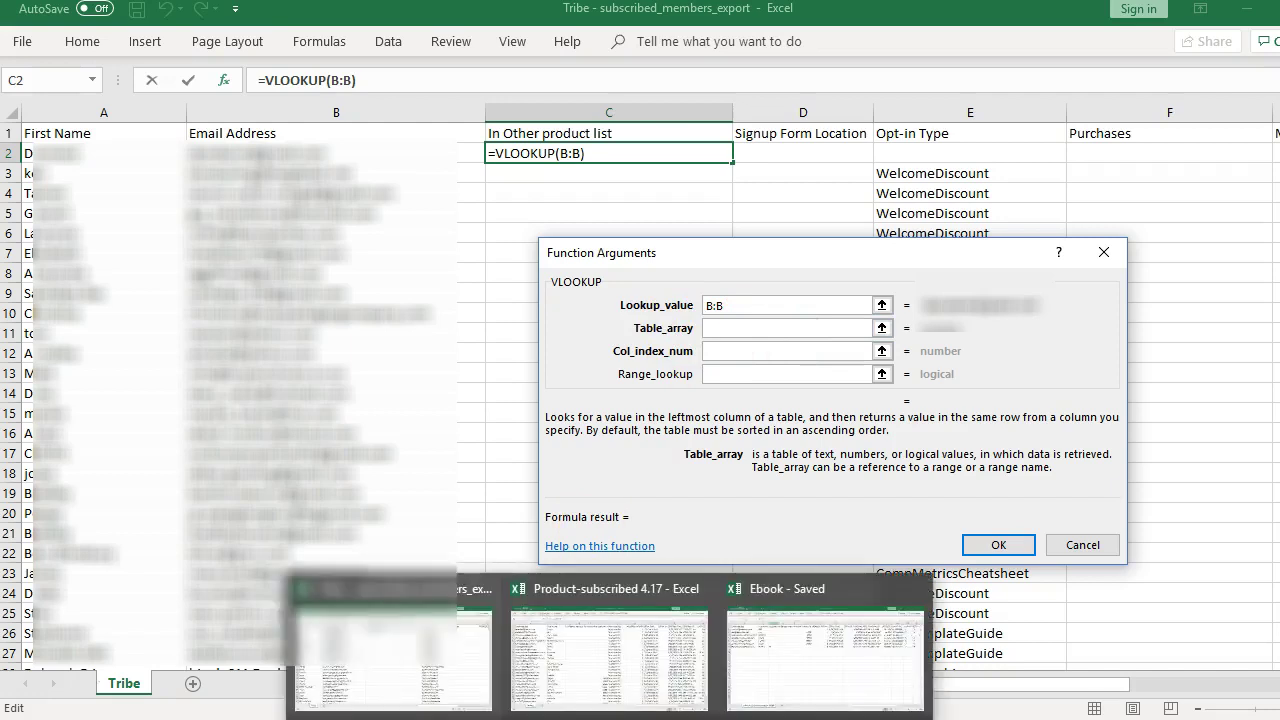
left_click(592, 668)
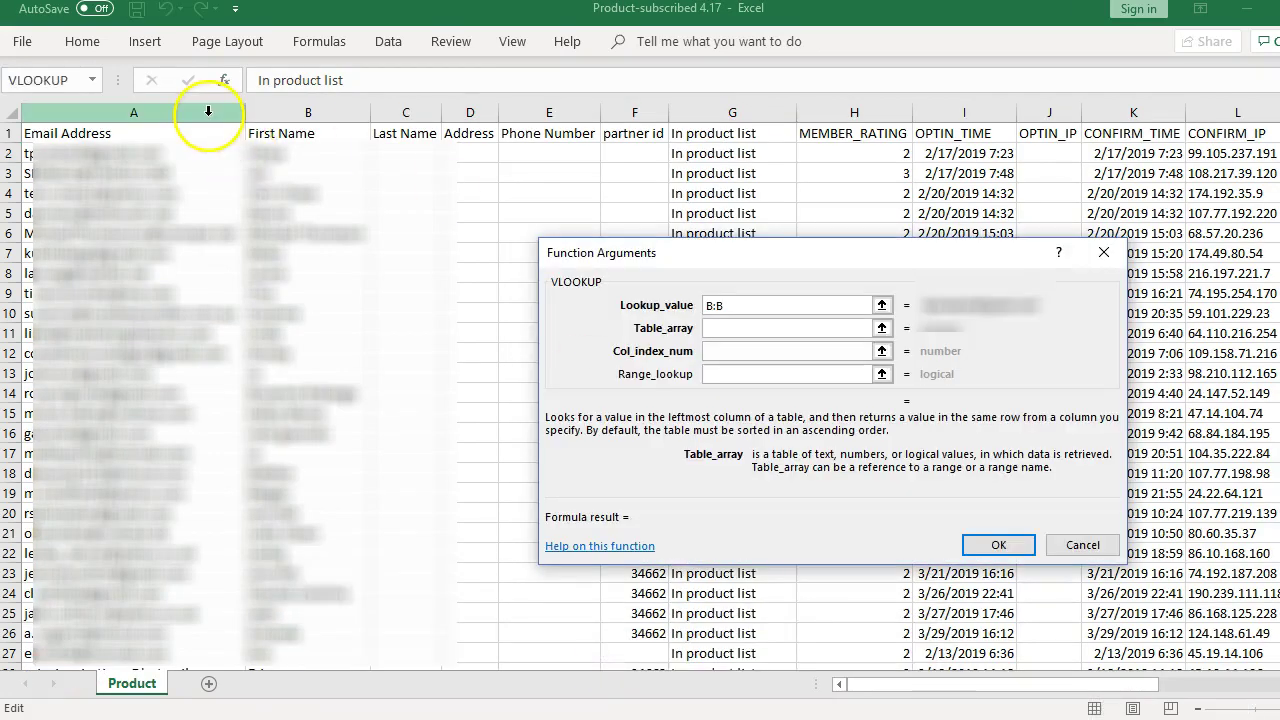
left_click_drag(208, 111, 726, 103)
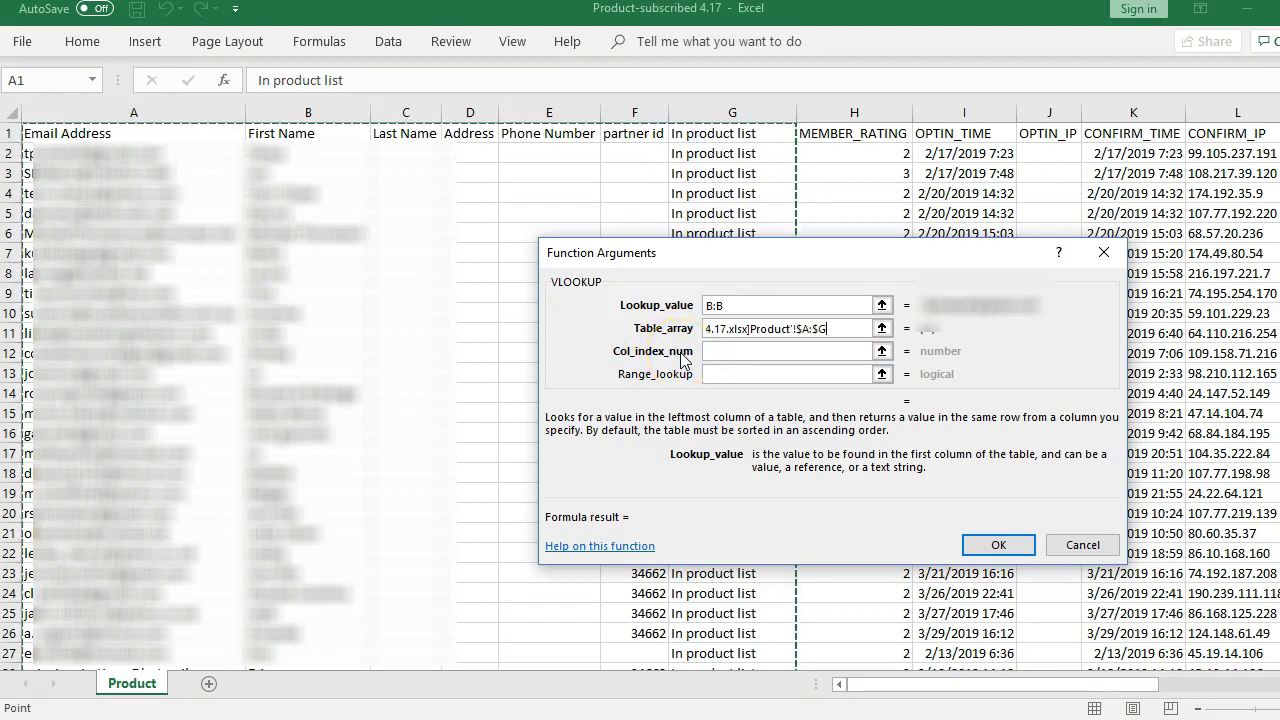
left_click(706, 160)
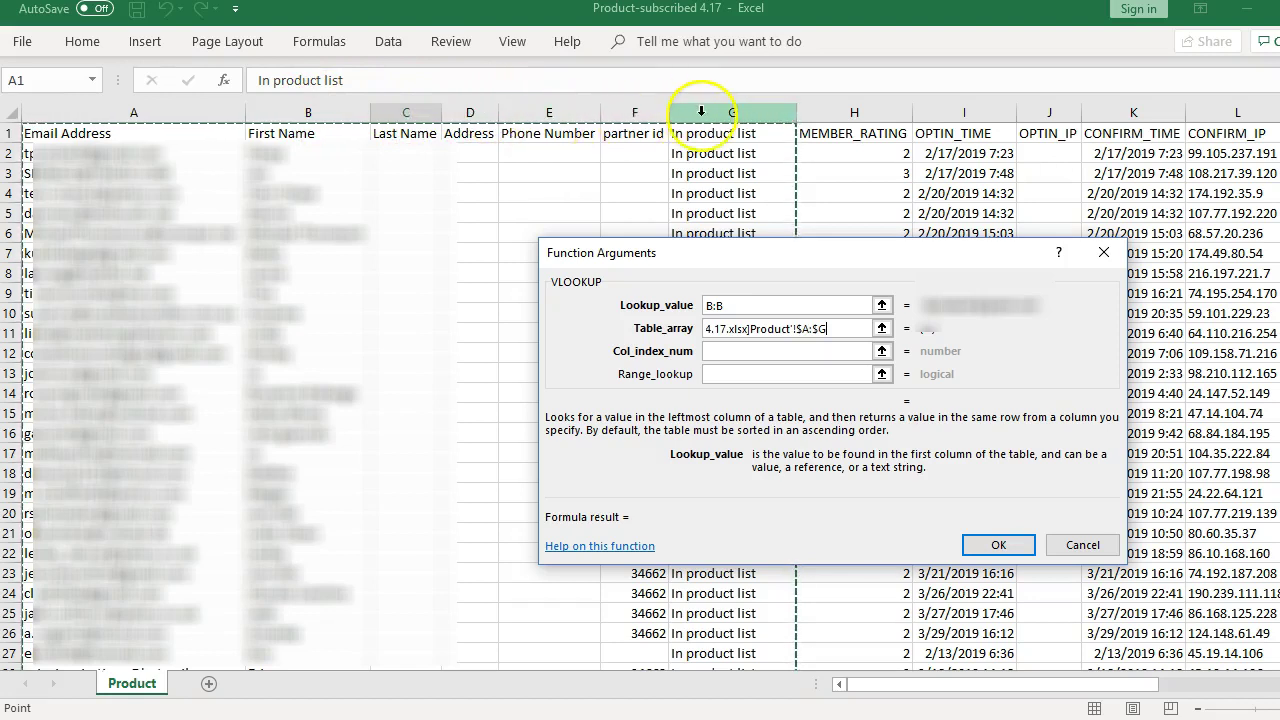
- Complete the VLOOKUP with column index number 7 and range lookup false for an exact match
left_click(717, 351)
type("7")
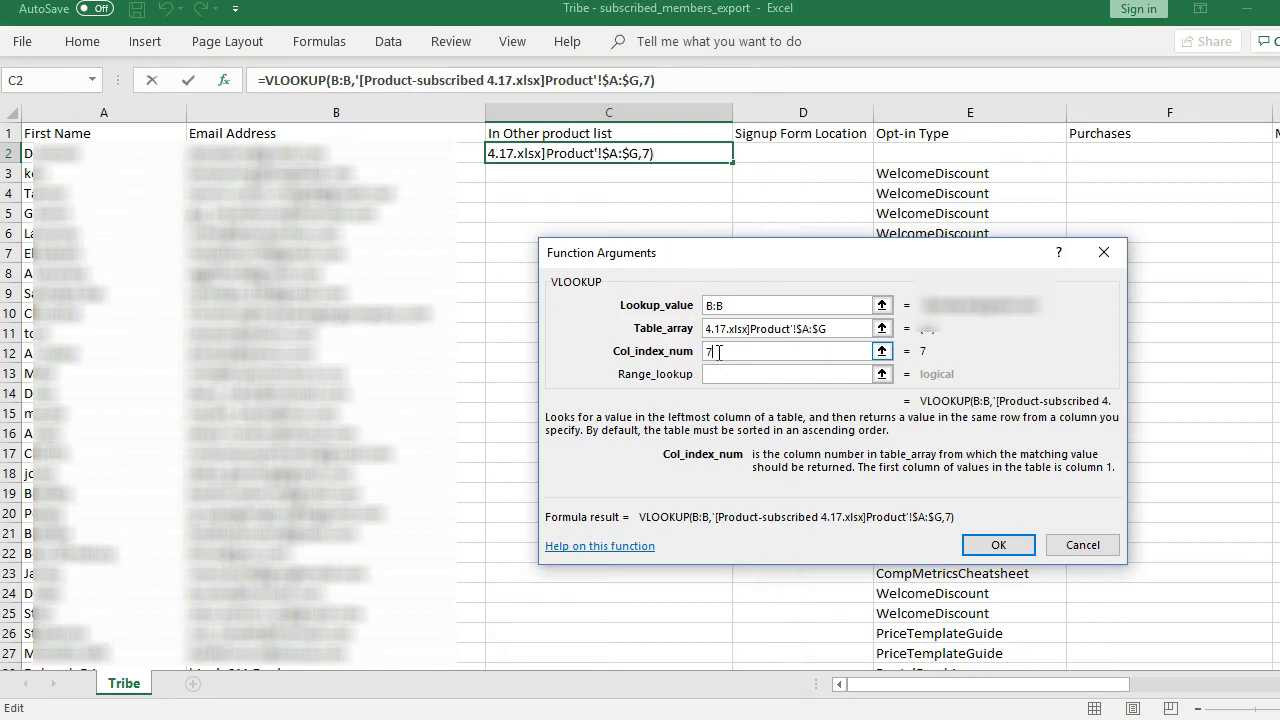
left_click(720, 374)
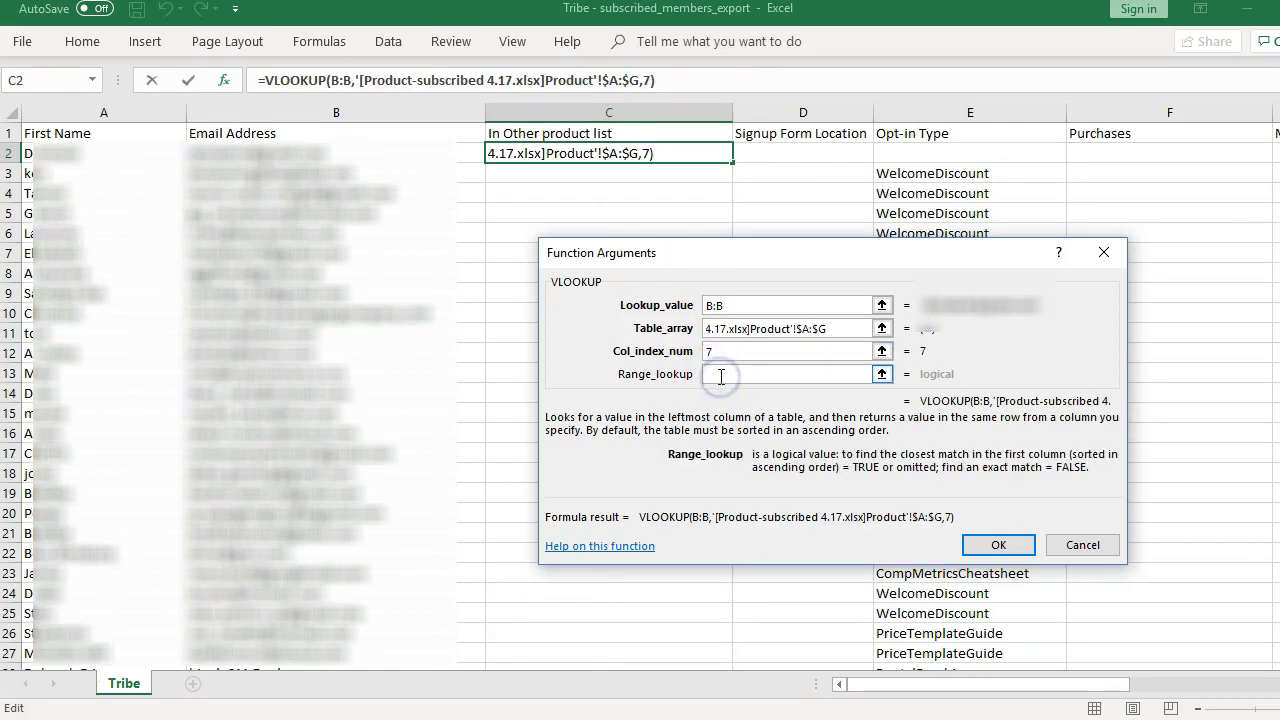
type("false")
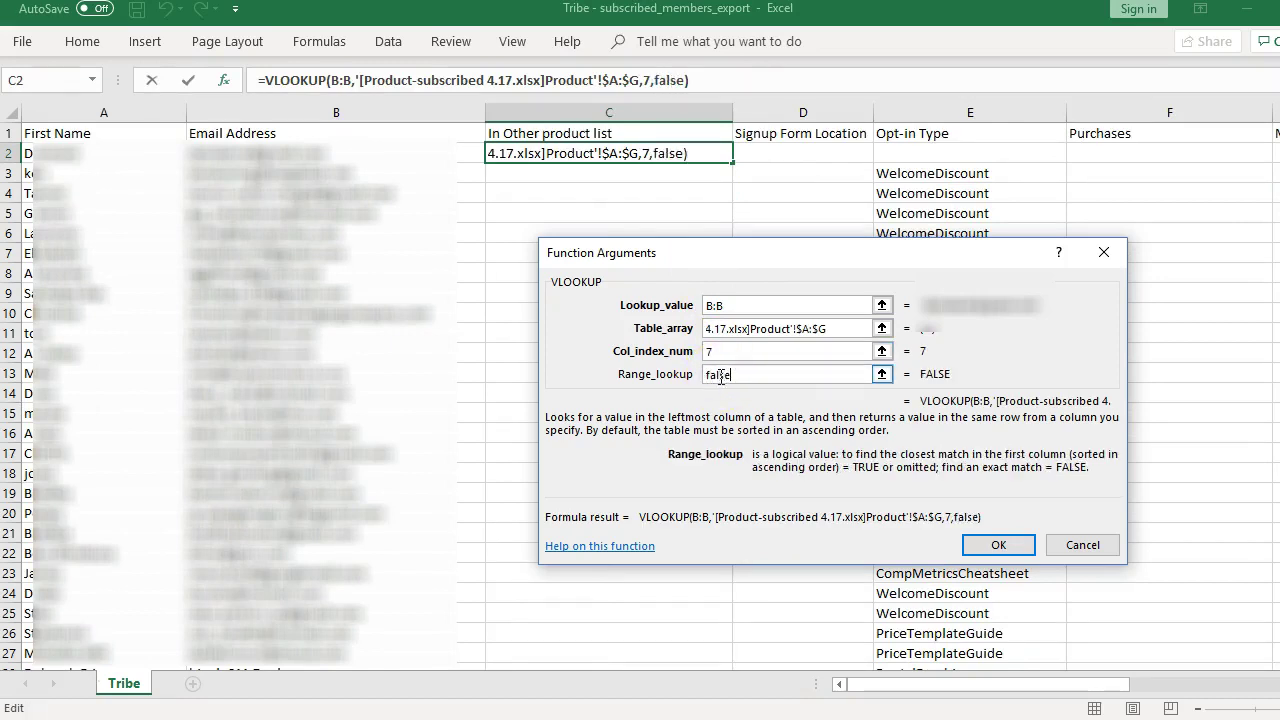
left_click(745, 374)
left_click(990, 549)
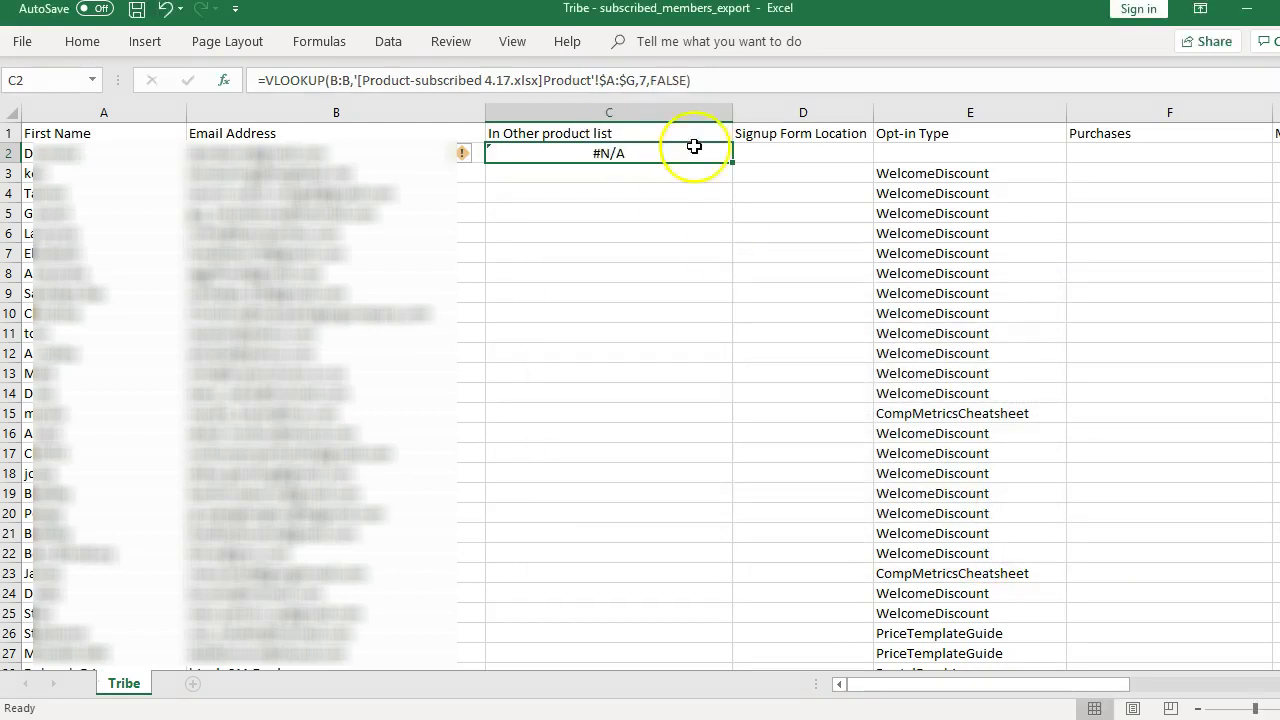
- Copy the VLOOKUP formula from C2 down column C for every subscriber row in the Tribe sheet
left_click(600, 134)
left_click(640, 173)
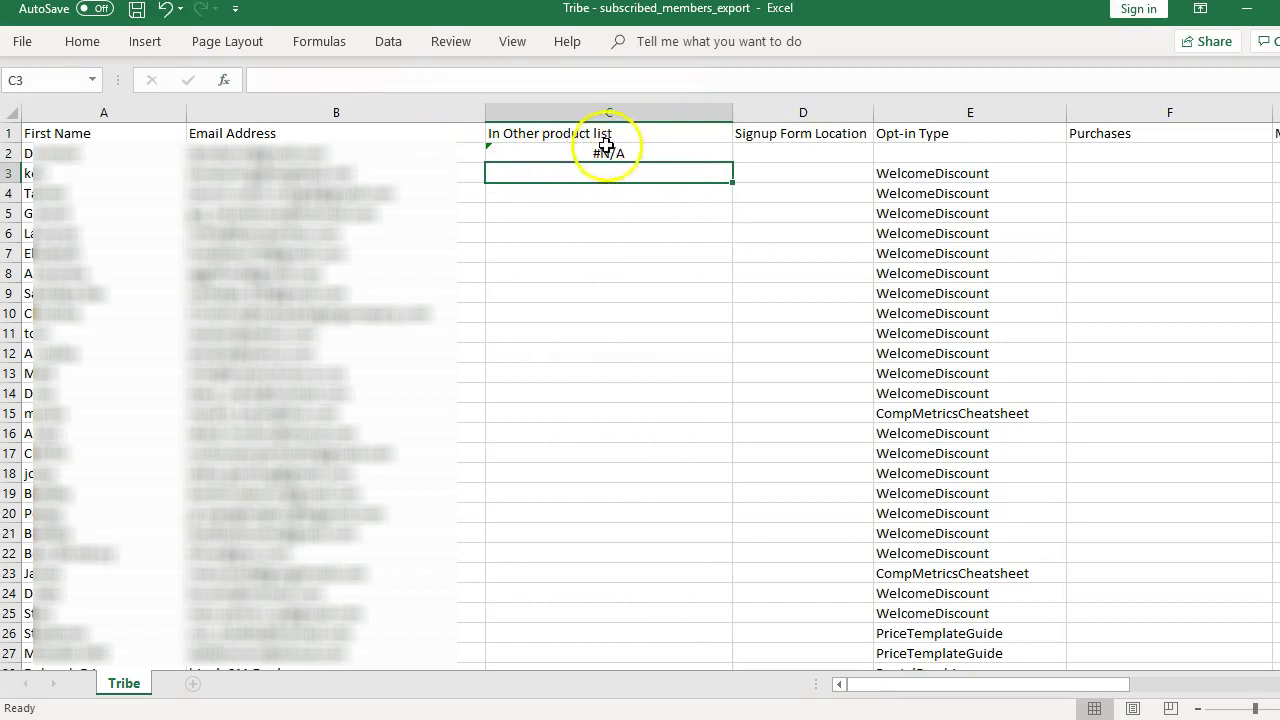
left_click(657, 153)
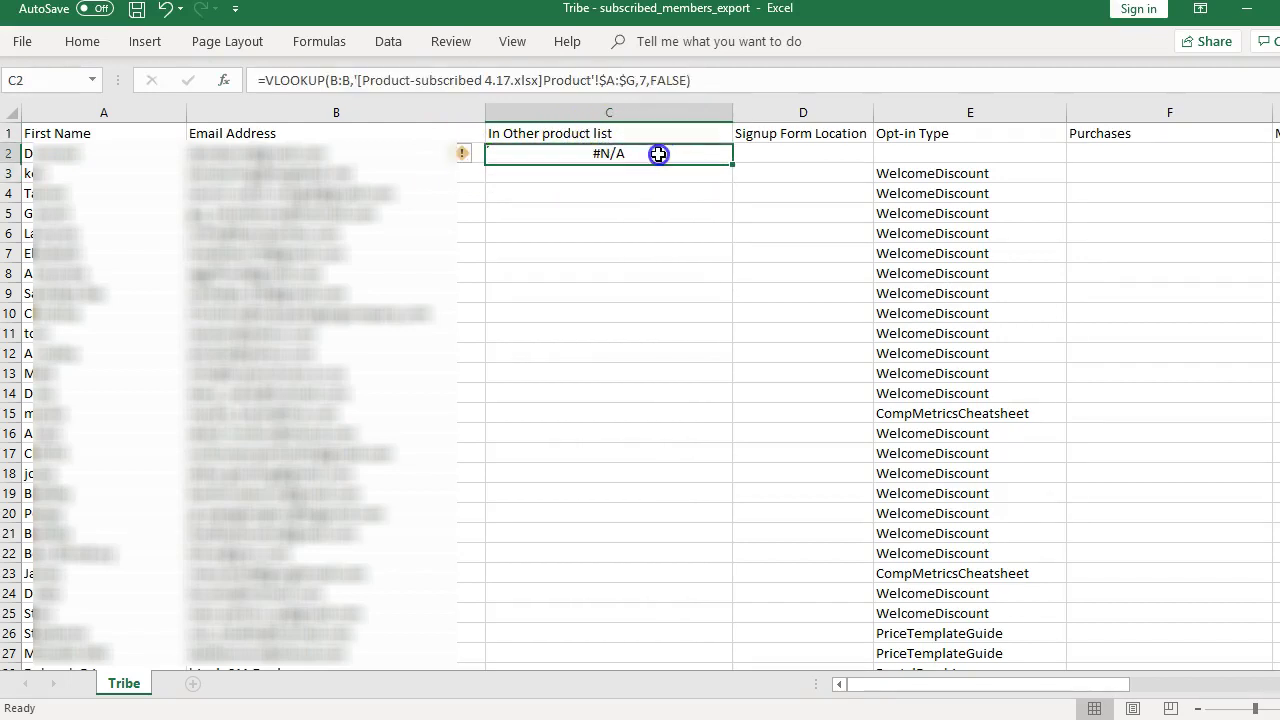
double_click(734, 161)
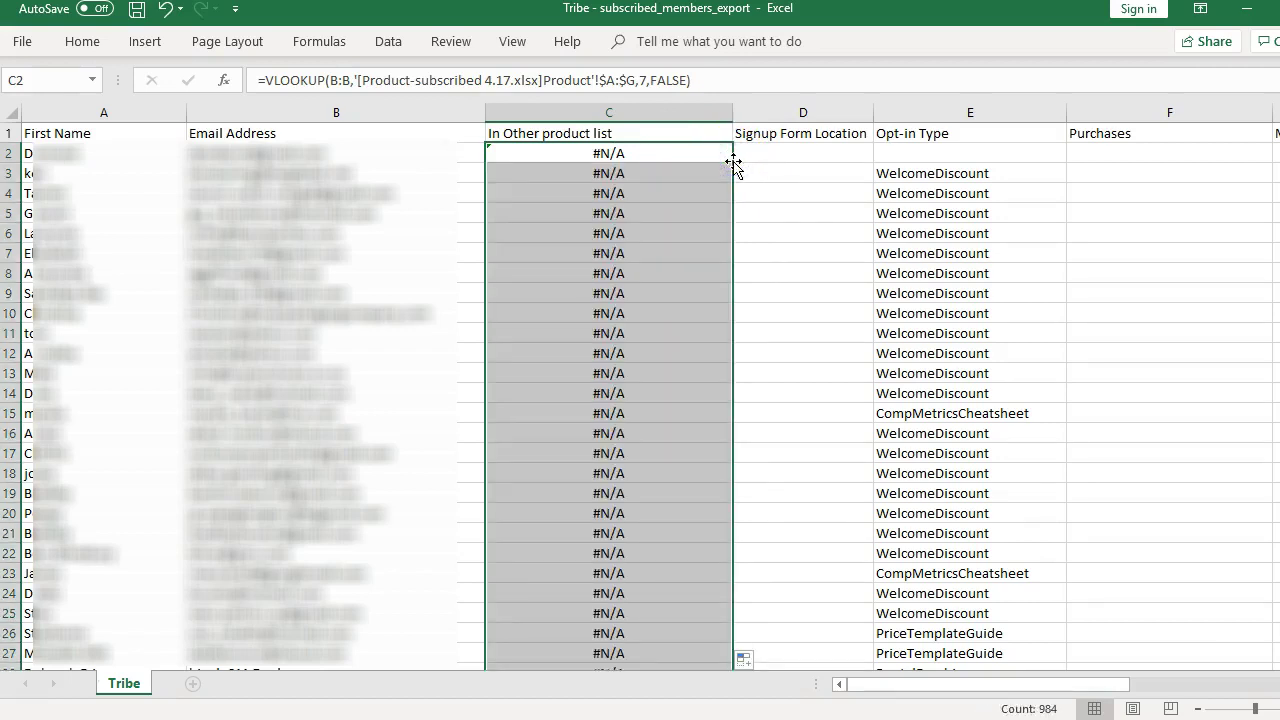
- Examine the end of column C to check that the lookup formula reaches the last subscriber row
left_click(676, 175)
key("ctrl+Down")
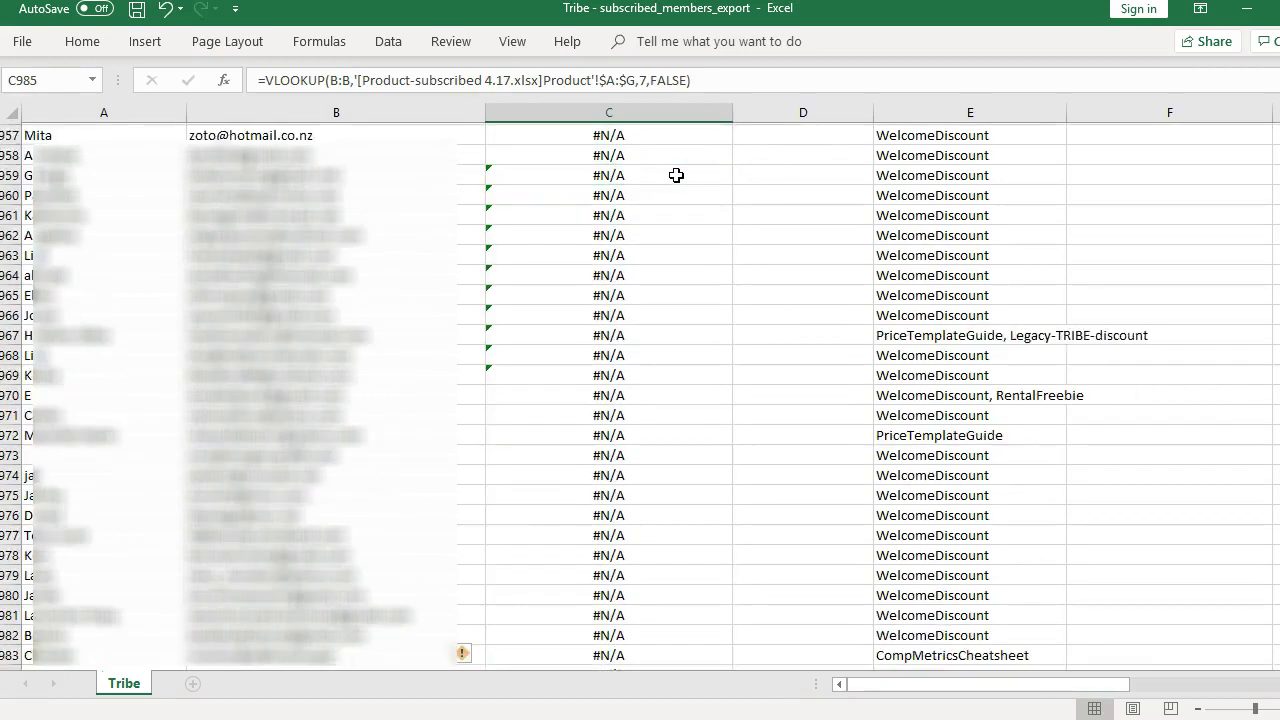
key("Down")
key("Down")
key("Down")
key("Down")
key("Down")
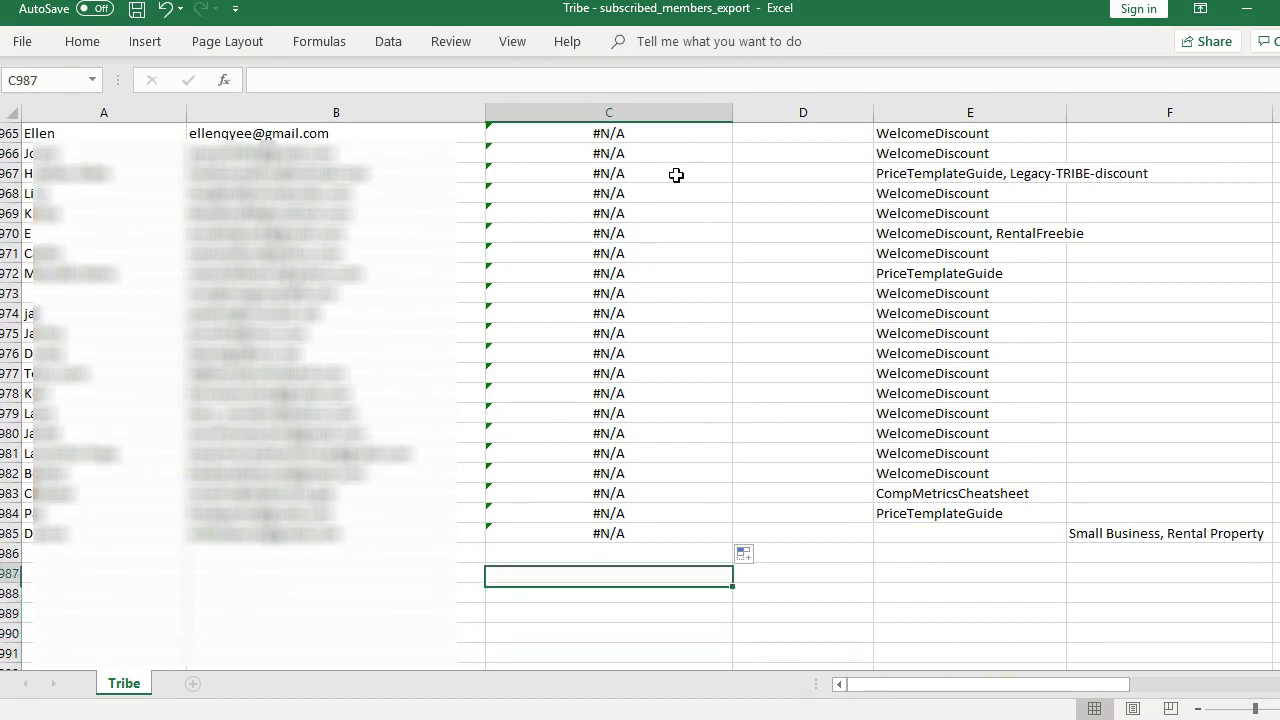
key("Up")
key("Up")
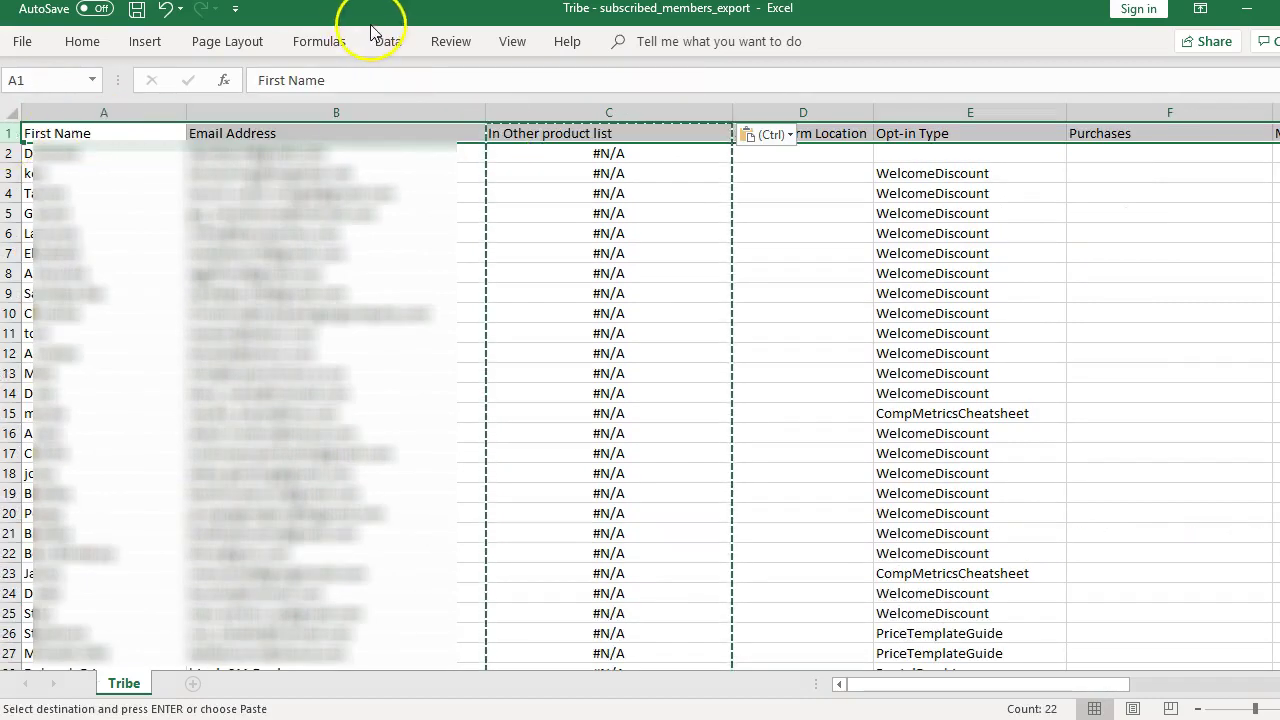
- Turn on filtering for the header row of the Tribe sheet
left_click(389, 41)
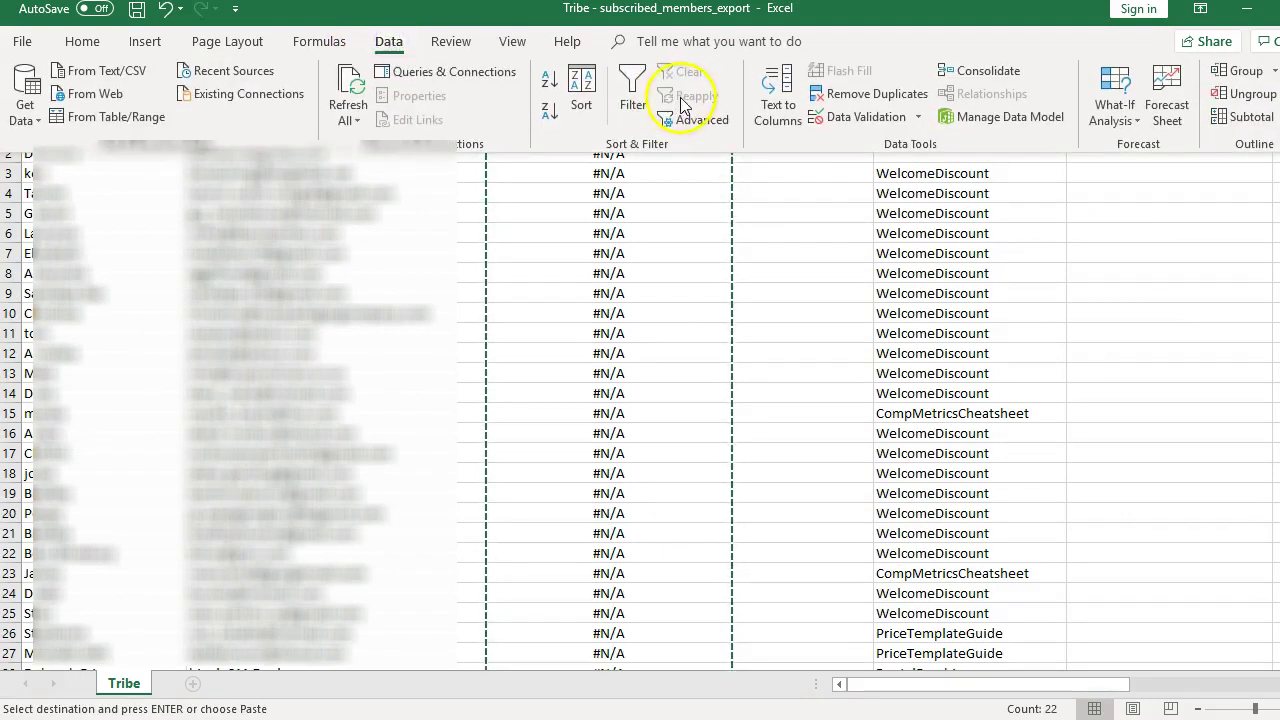
left_click(634, 90)
left_click(651, 247)
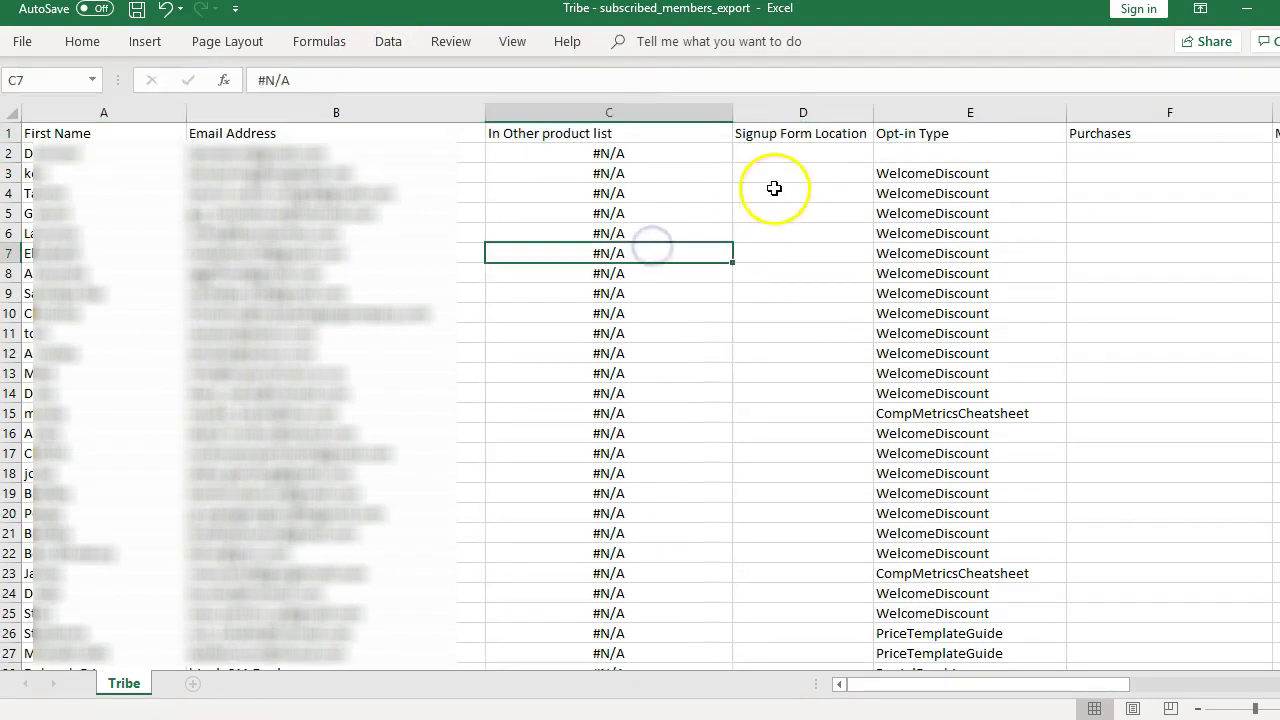
left_click(771, 190)
left_click(697, 133)
- Filter the In Other product list column to exclude #N/A and show only the "In product list" rows
left_click(722, 136)
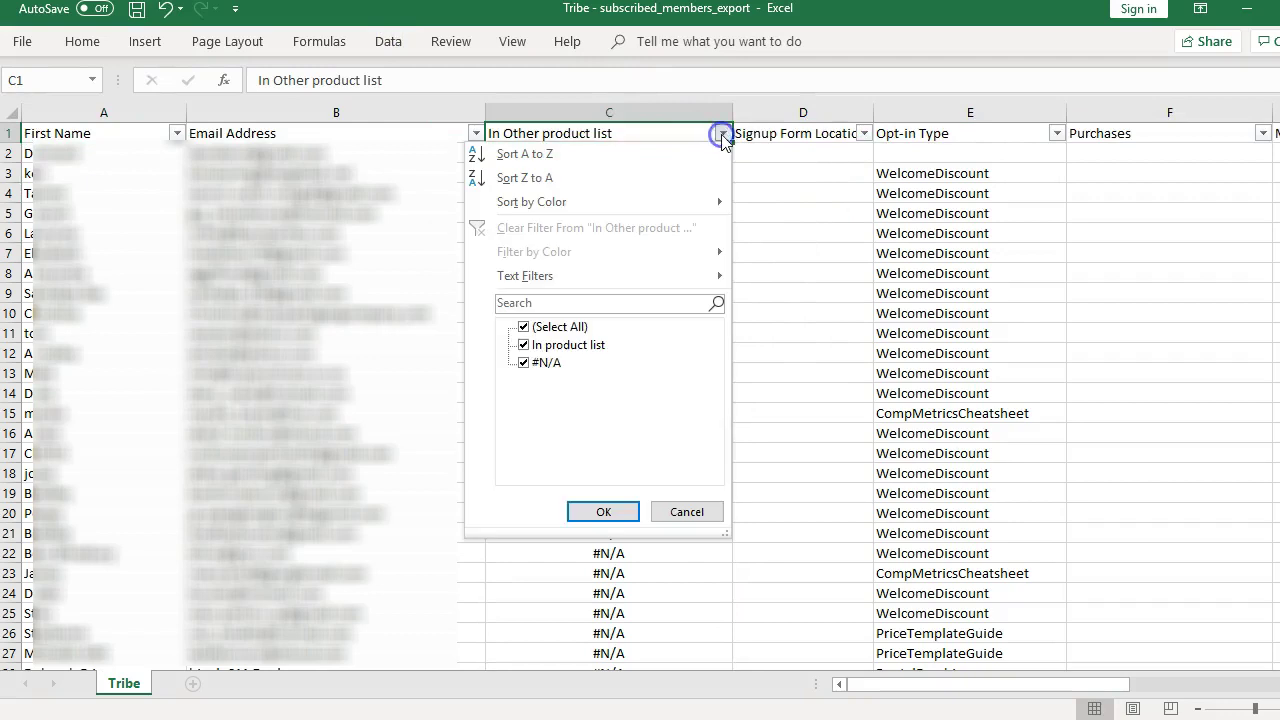
left_click(555, 367)
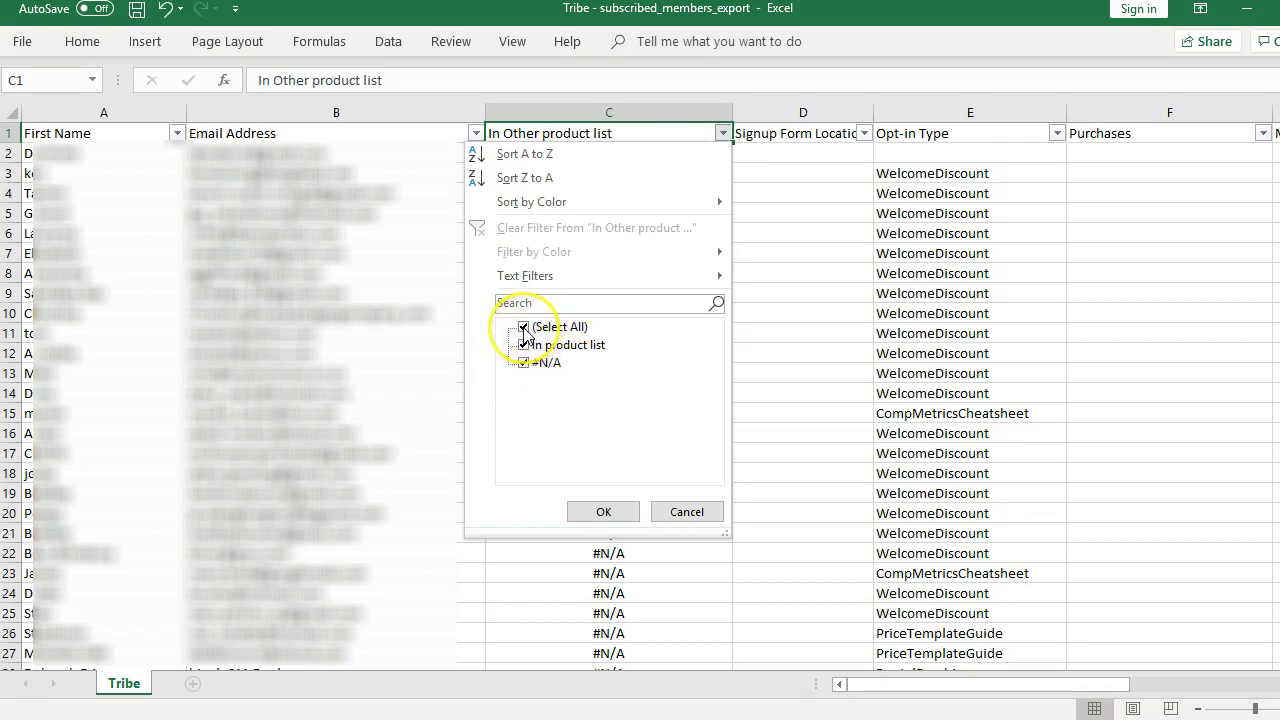
left_click(524, 362)
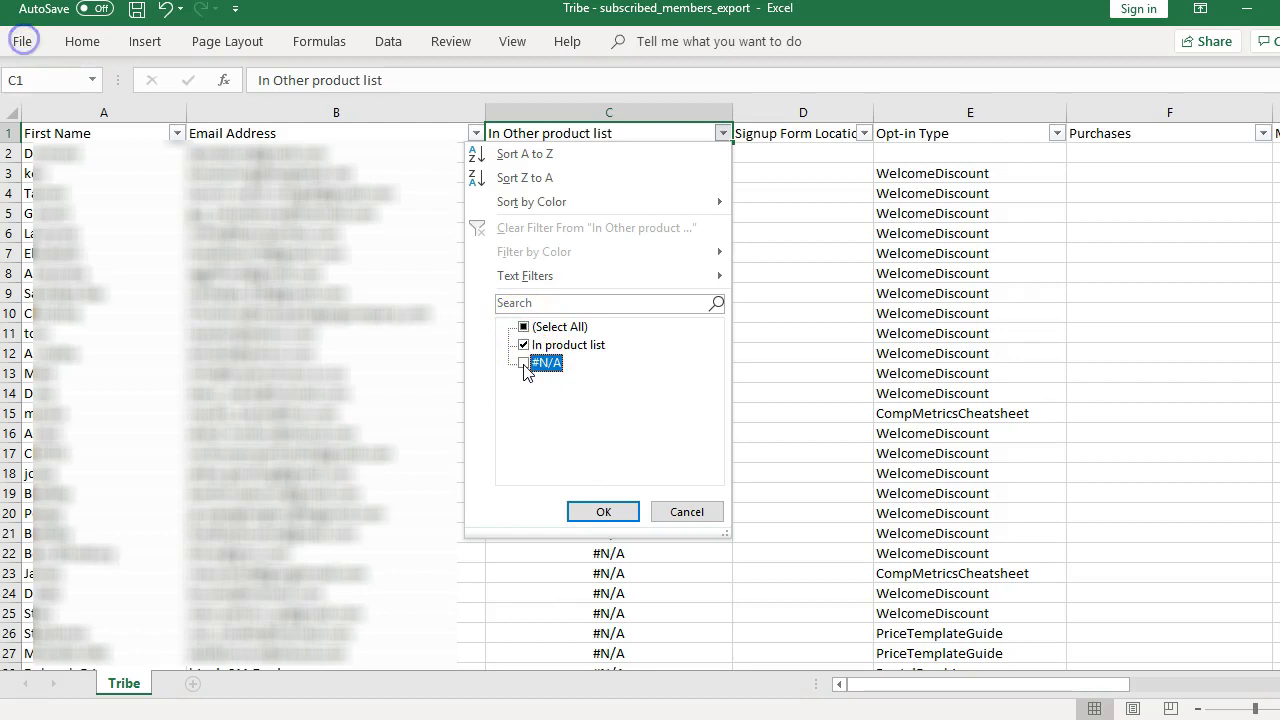
left_click(602, 511)
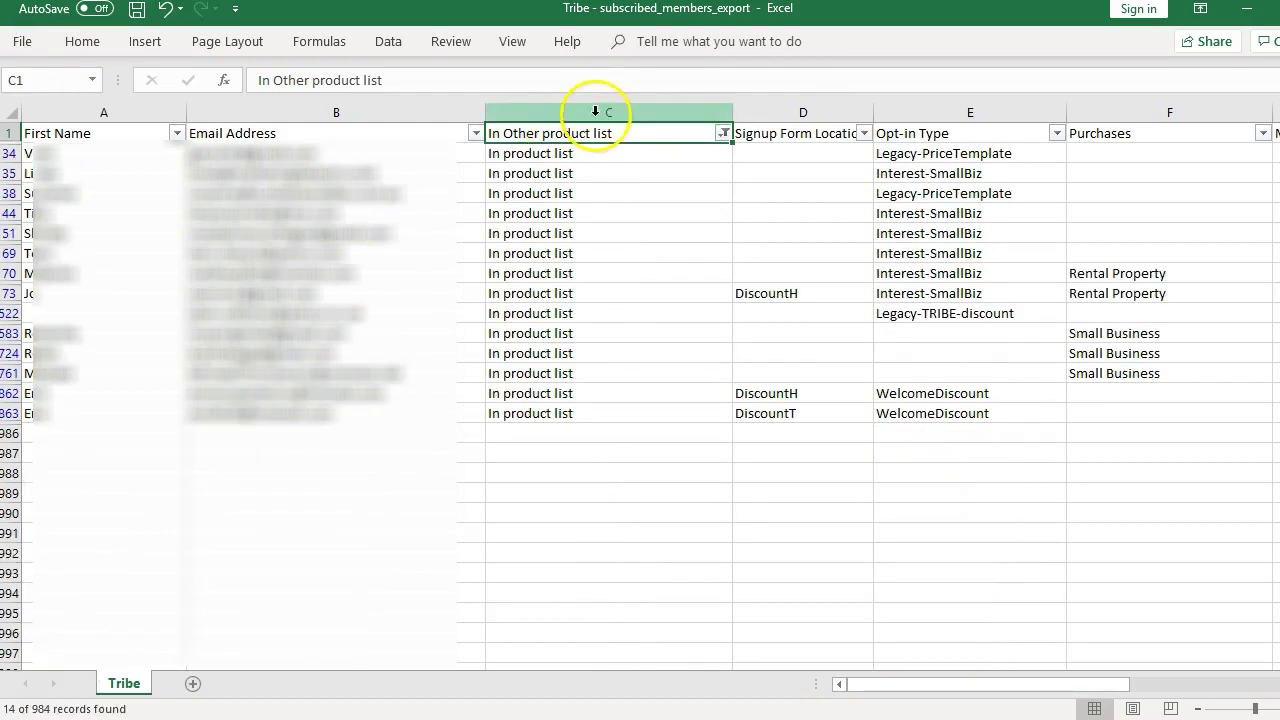
- Compare the filtered In Other product list entries in the Tribe sheet with the In product list column of the Product workbook
left_click(595, 110)
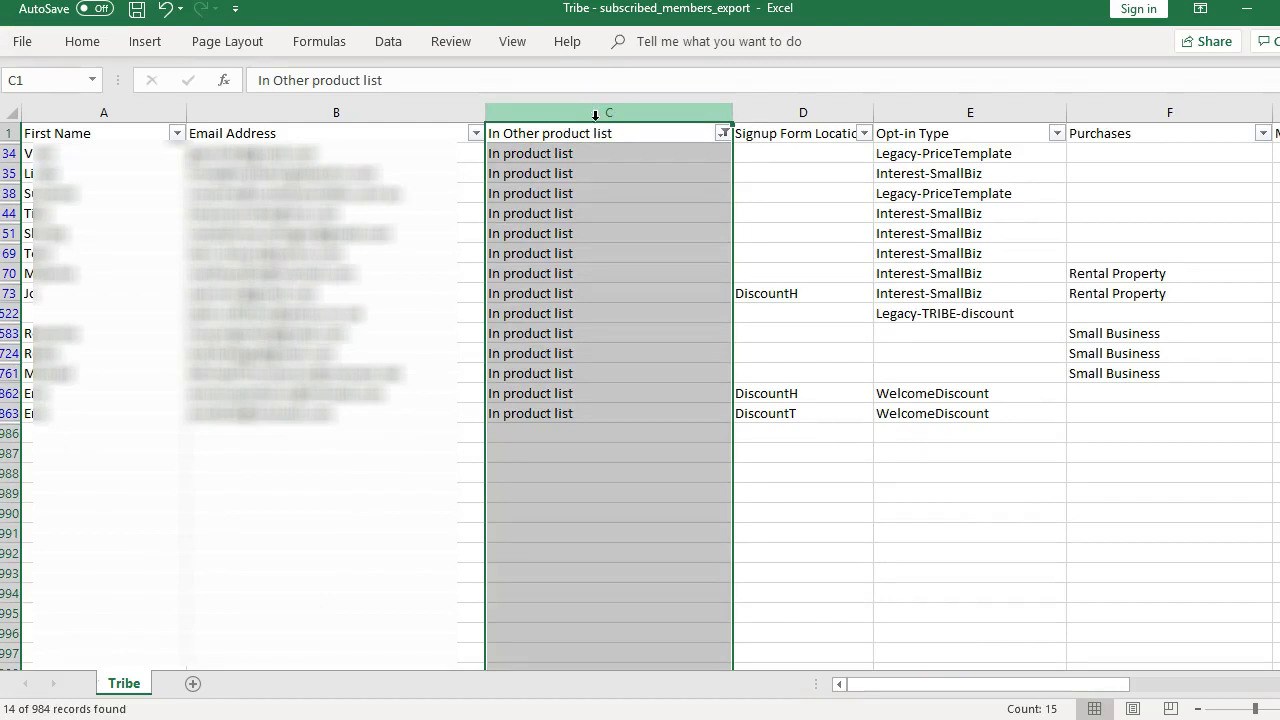
left_click_drag(528, 153, 584, 403)
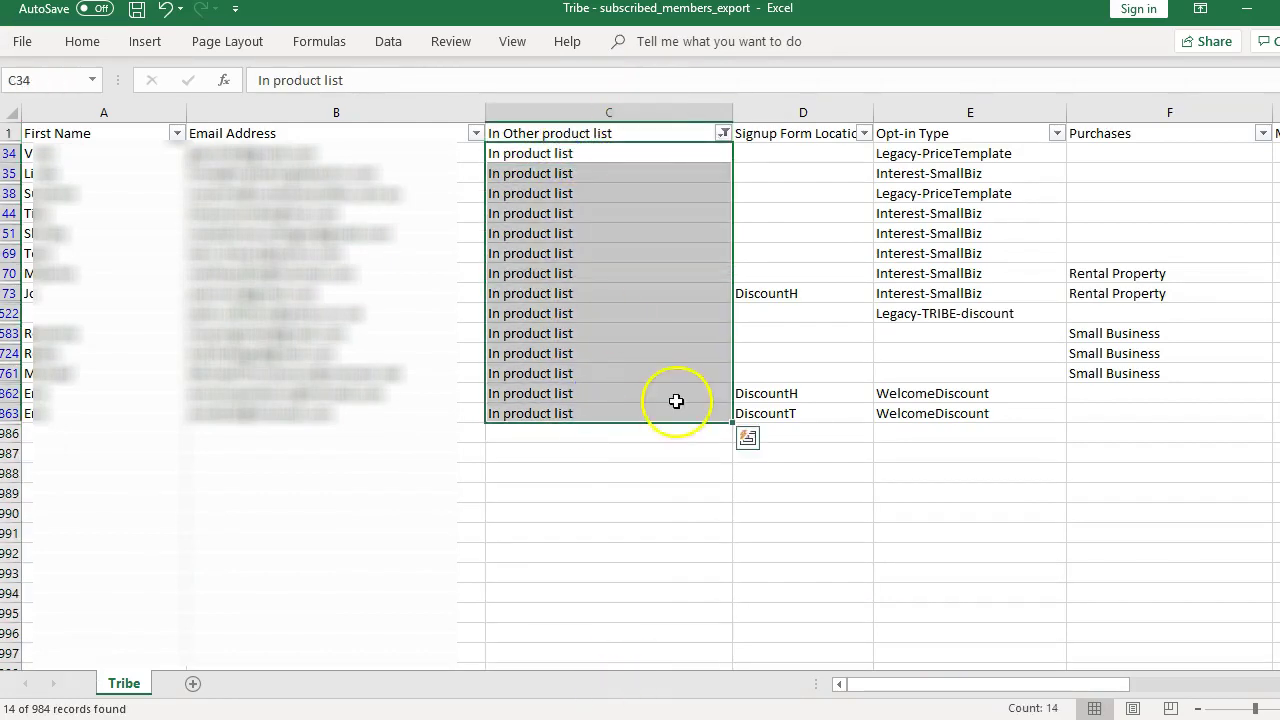
left_click(600, 719)
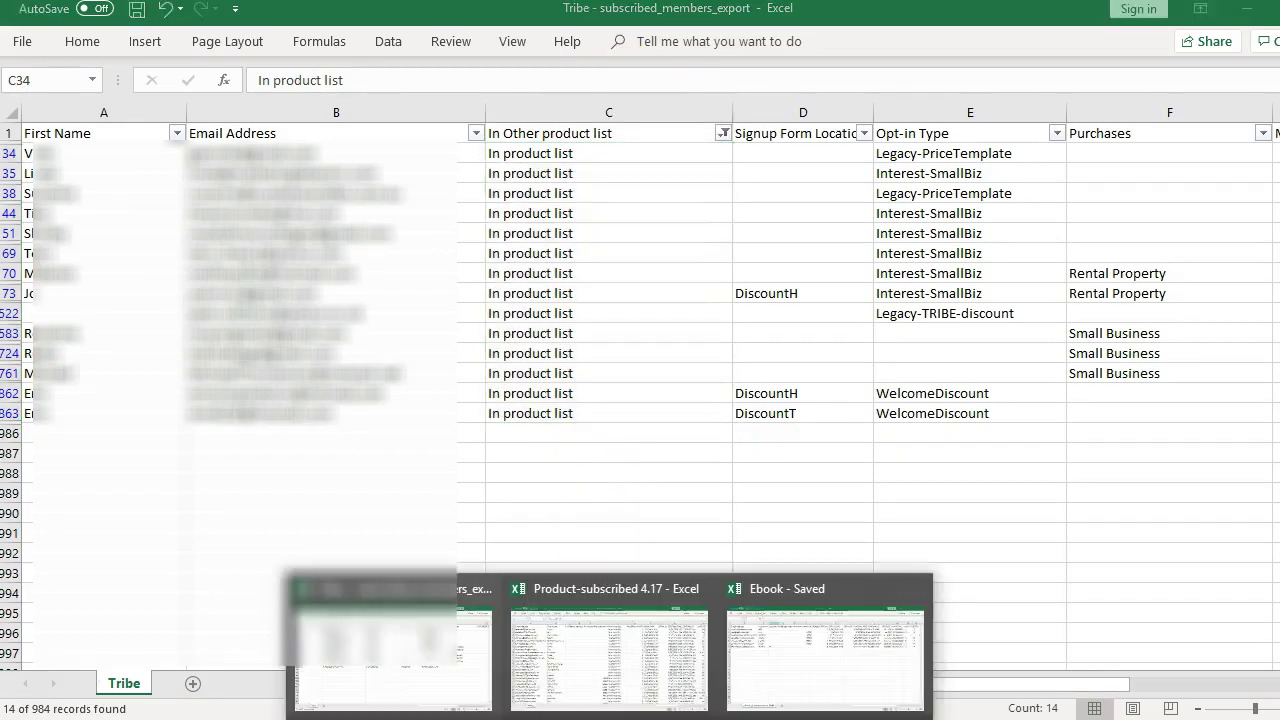
left_click(590, 680)
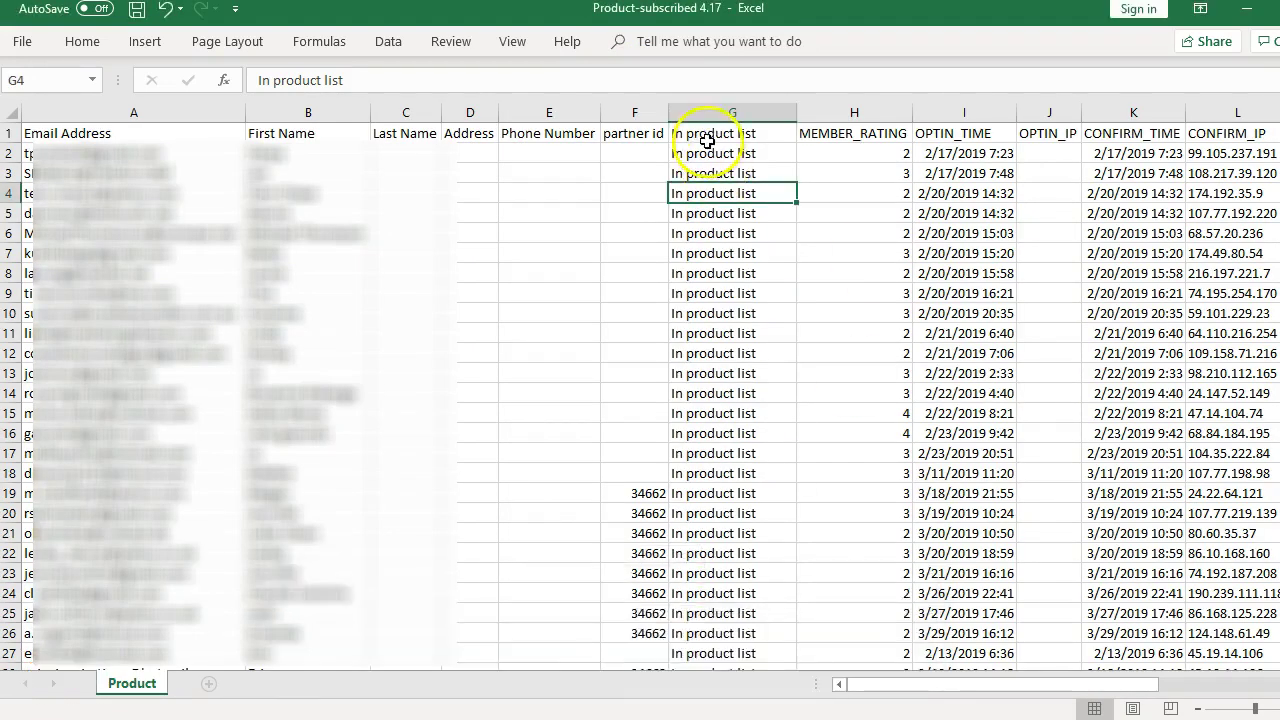
left_click(331, 110)
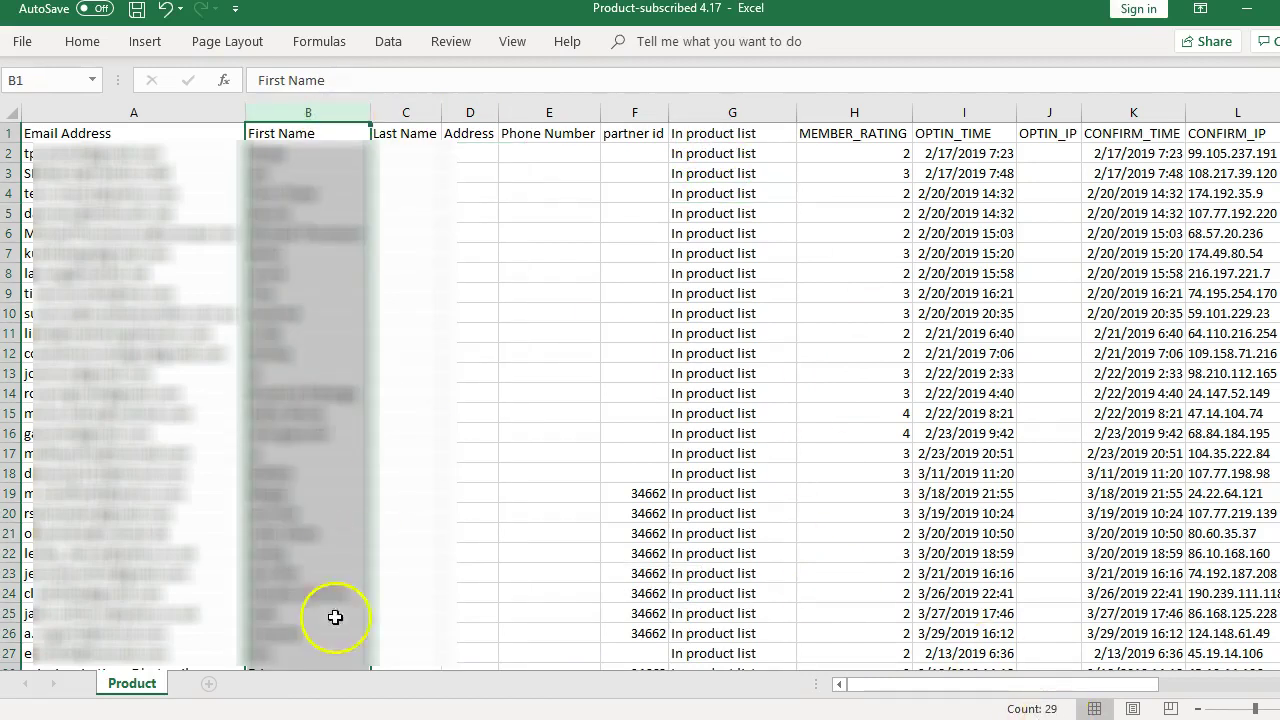
mouse_move(600, 715)
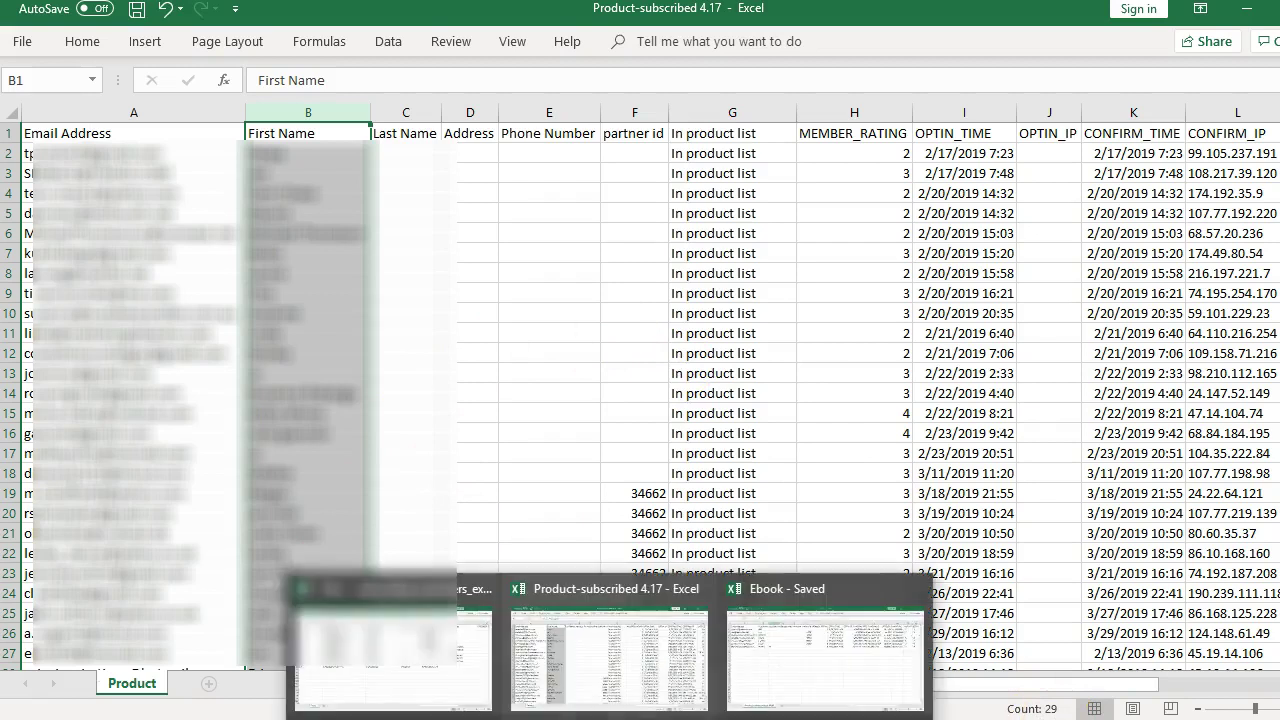
mouse_move(350, 628)
left_click(754, 394)
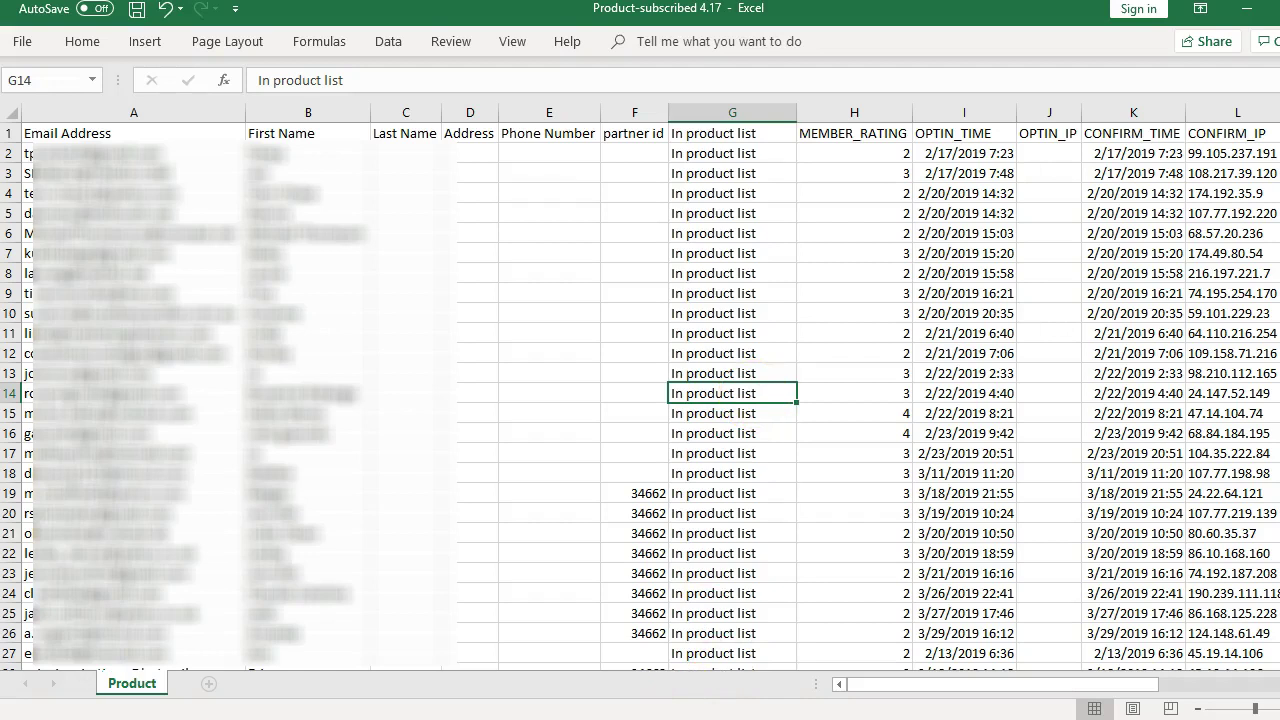
mouse_move(600, 715)
left_click(429, 677)
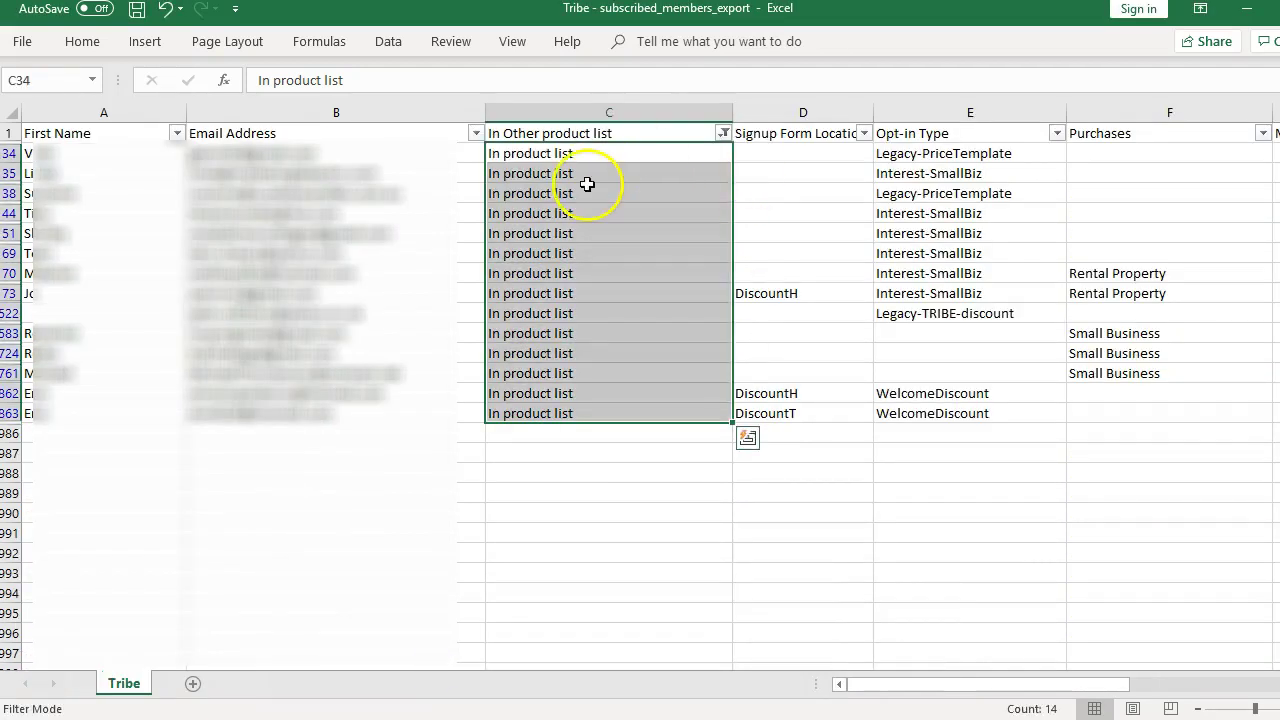
left_click(590, 174)
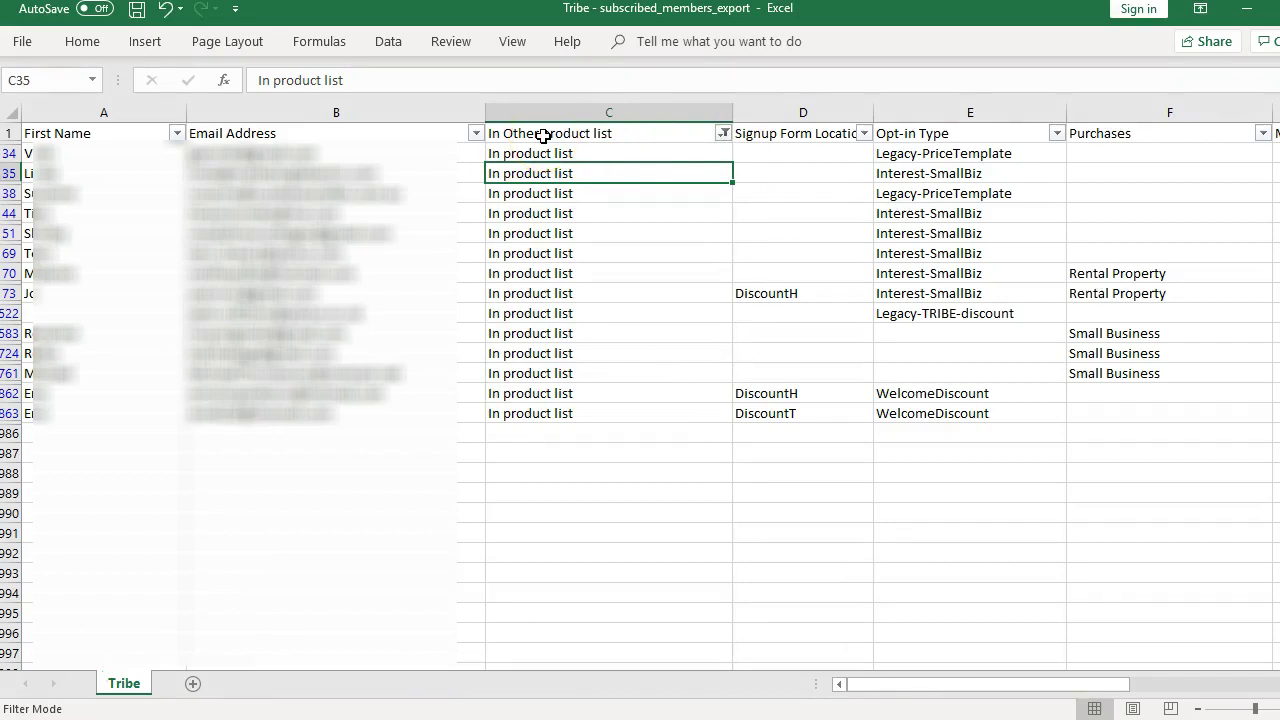
- Clear the filter on the Tribe sheet to show every subscriber row
left_click(396, 41)
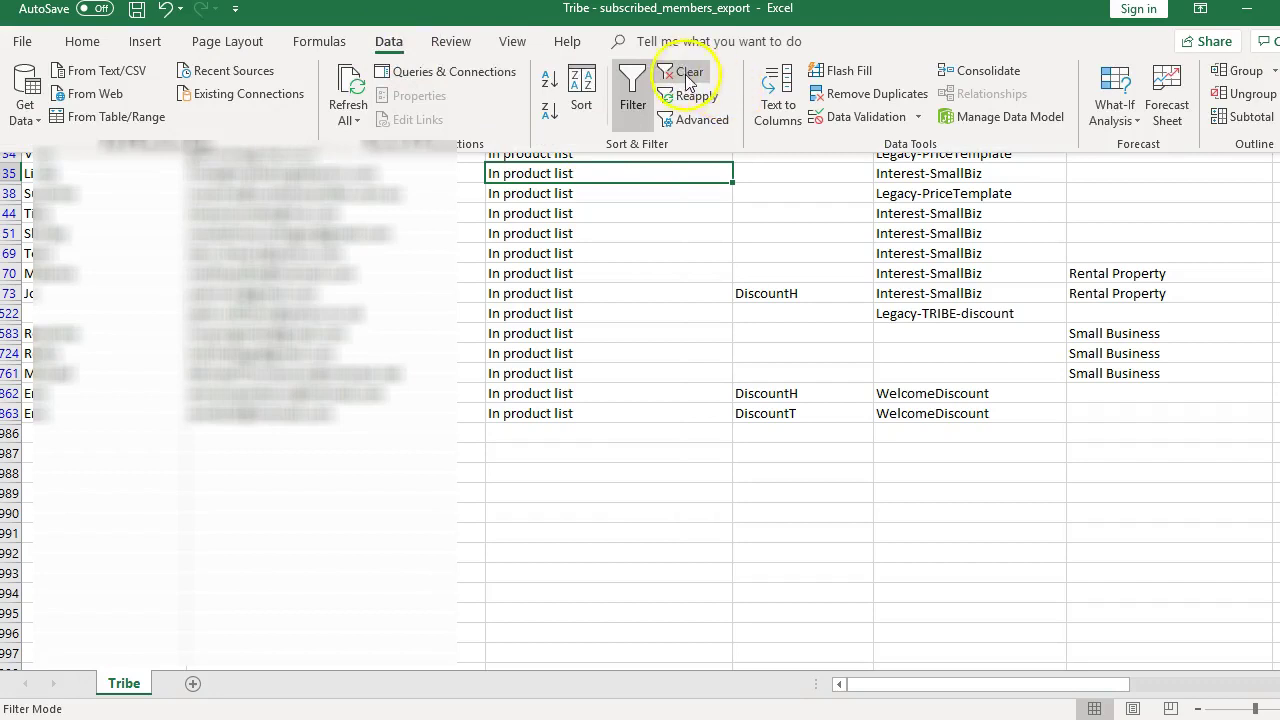
left_click(688, 76)
left_click(591, 270)
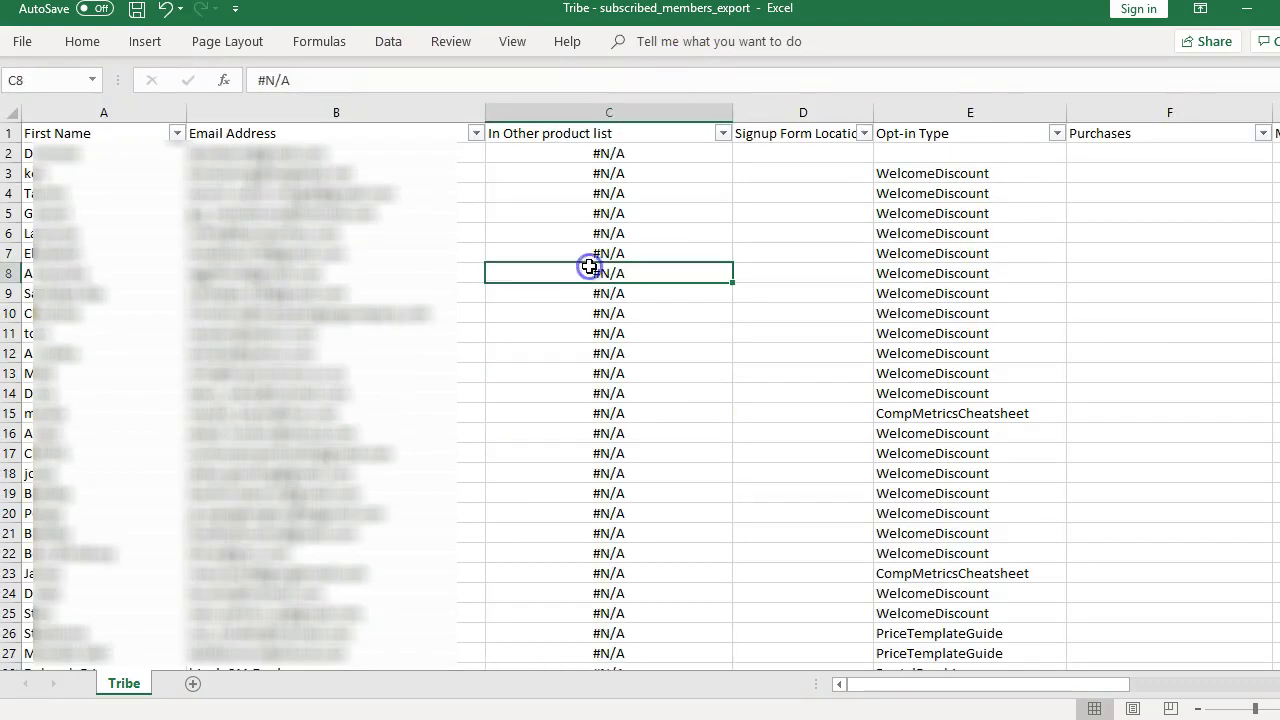
- Switch to the Ebook workbook and examine its subscriber columns, including the MEMBER_RATING values
mouse_move(621, 715)
left_click(610, 680)
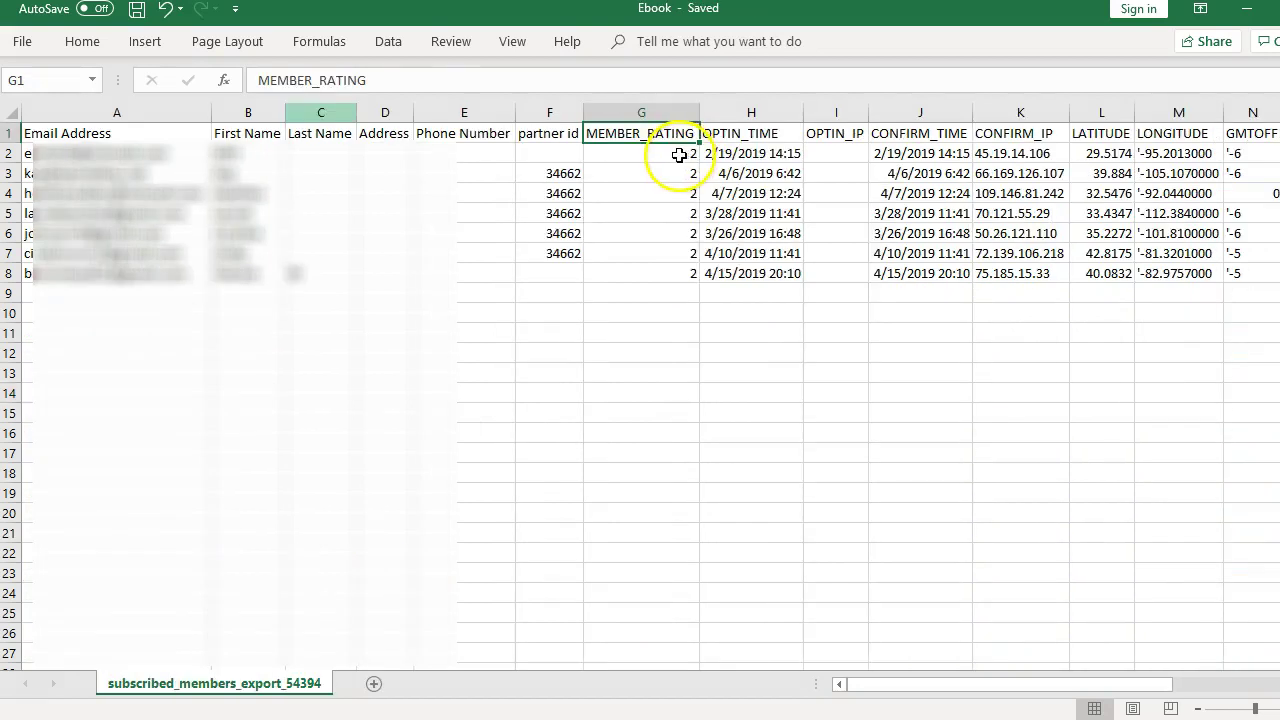
left_click(682, 154)
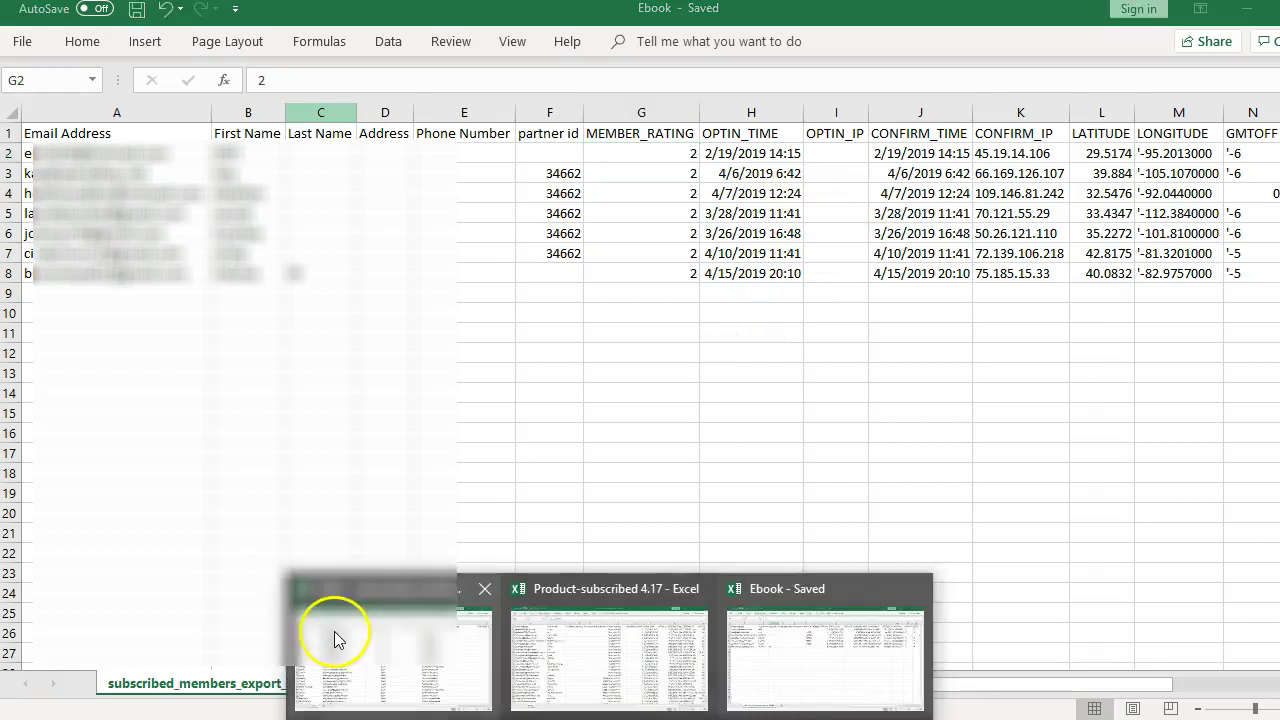
- Insert a column before Signup Form Location in the Tribe sheet and head it "In other ebook"
left_click(330, 632)
left_click(766, 113)
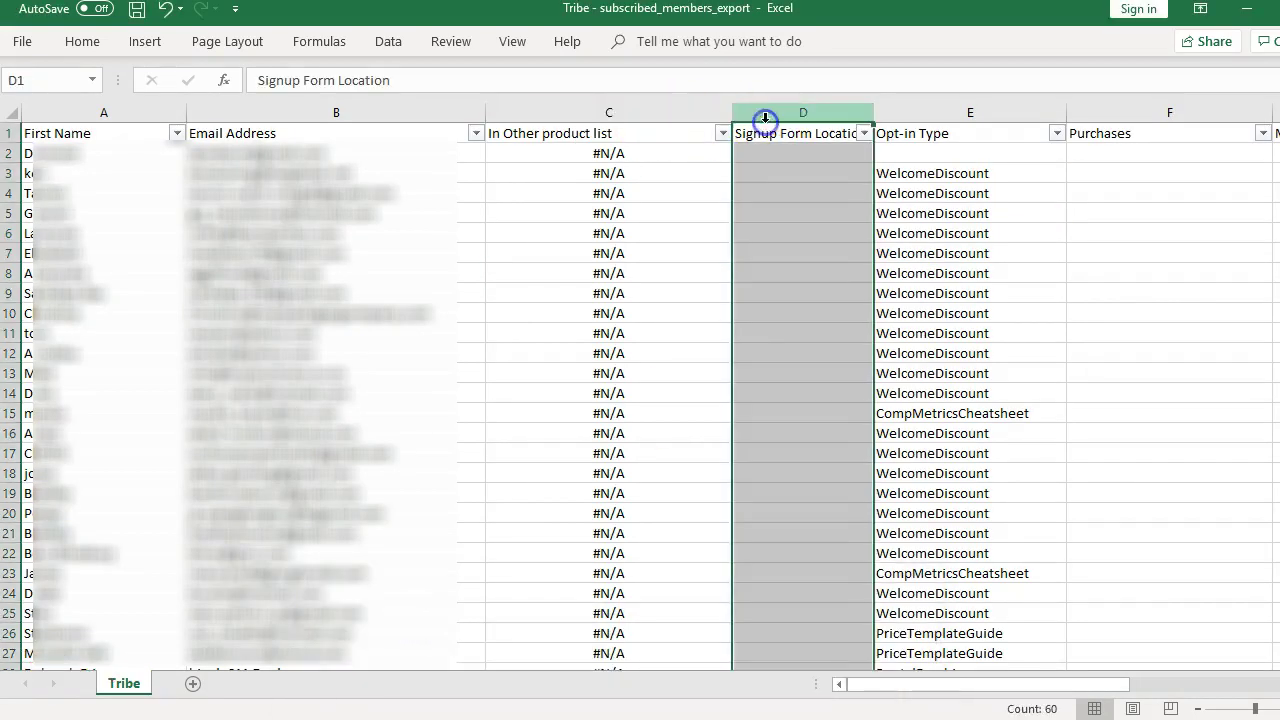
right_click(766, 114)
left_click(836, 265)
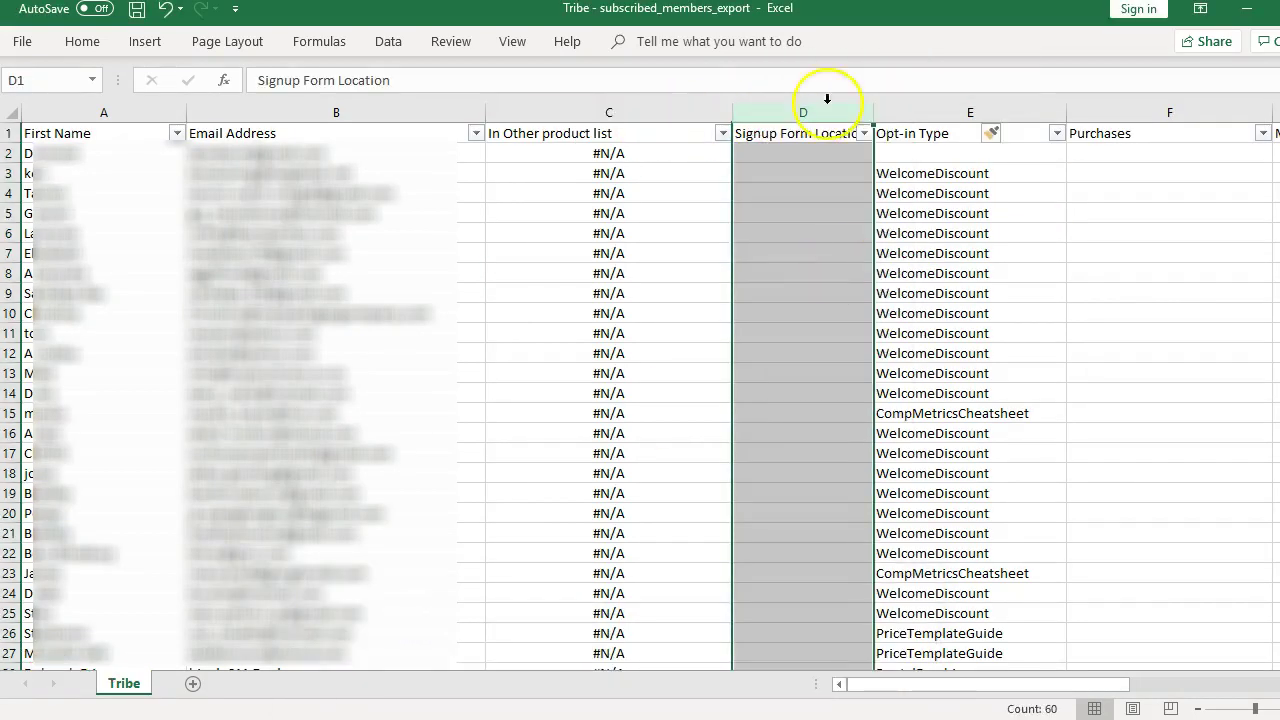
left_click(644, 113)
left_click(645, 129)
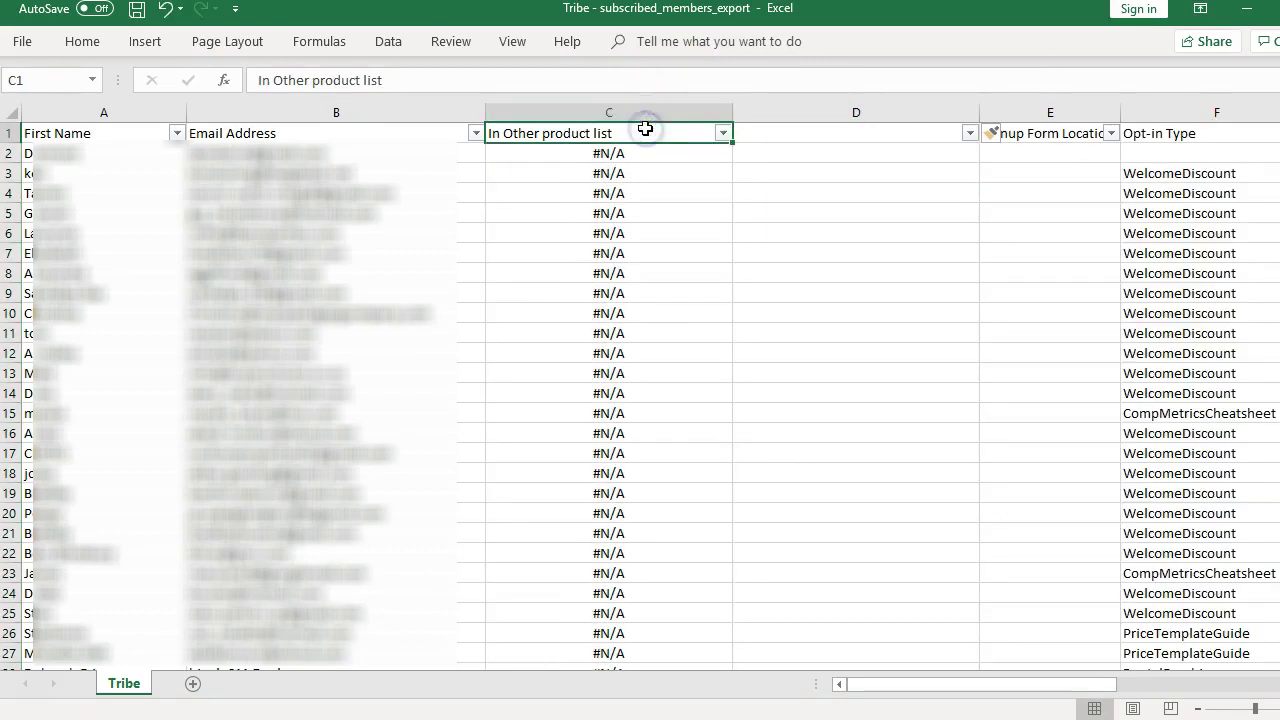
key("Right")
type("In other e")
type("b")
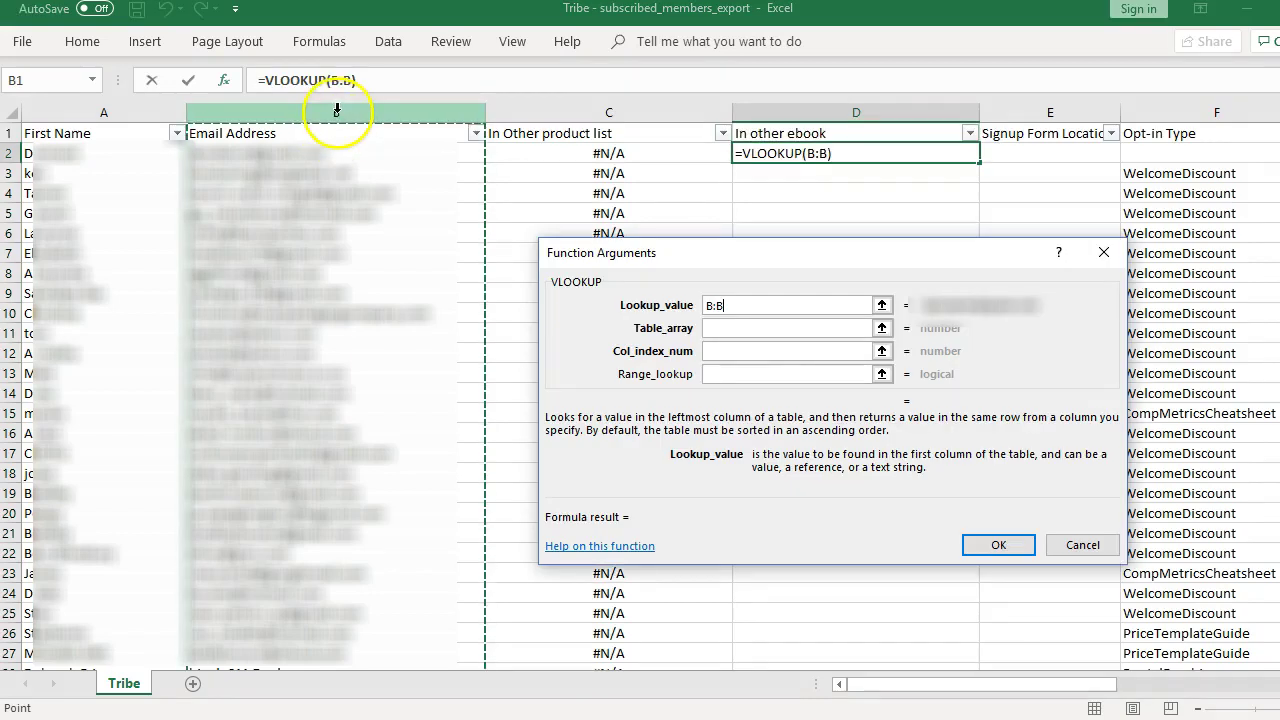
- Build a VLOOKUP in D2 with lookup value B:B, table array columns A:H of the Ebook workbook, column index 8 and range lookup FALSE
left_click(753, 328)
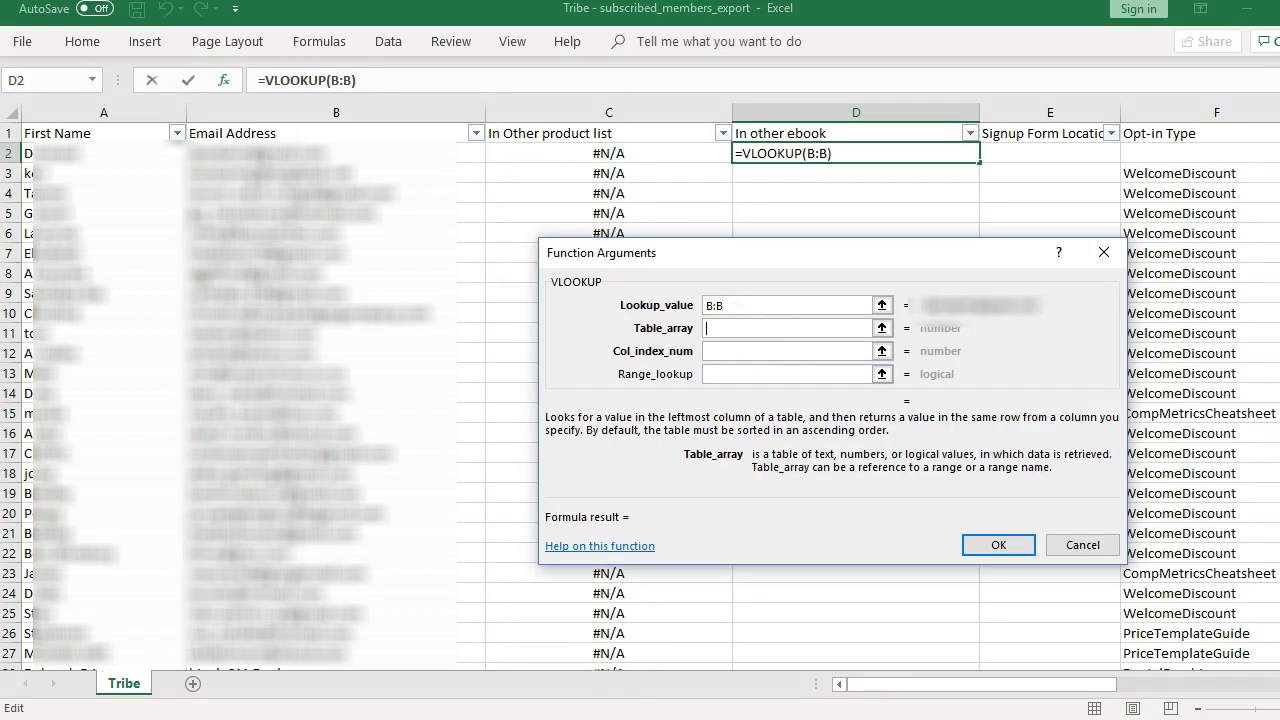
left_click(610, 717)
left_click(810, 640)
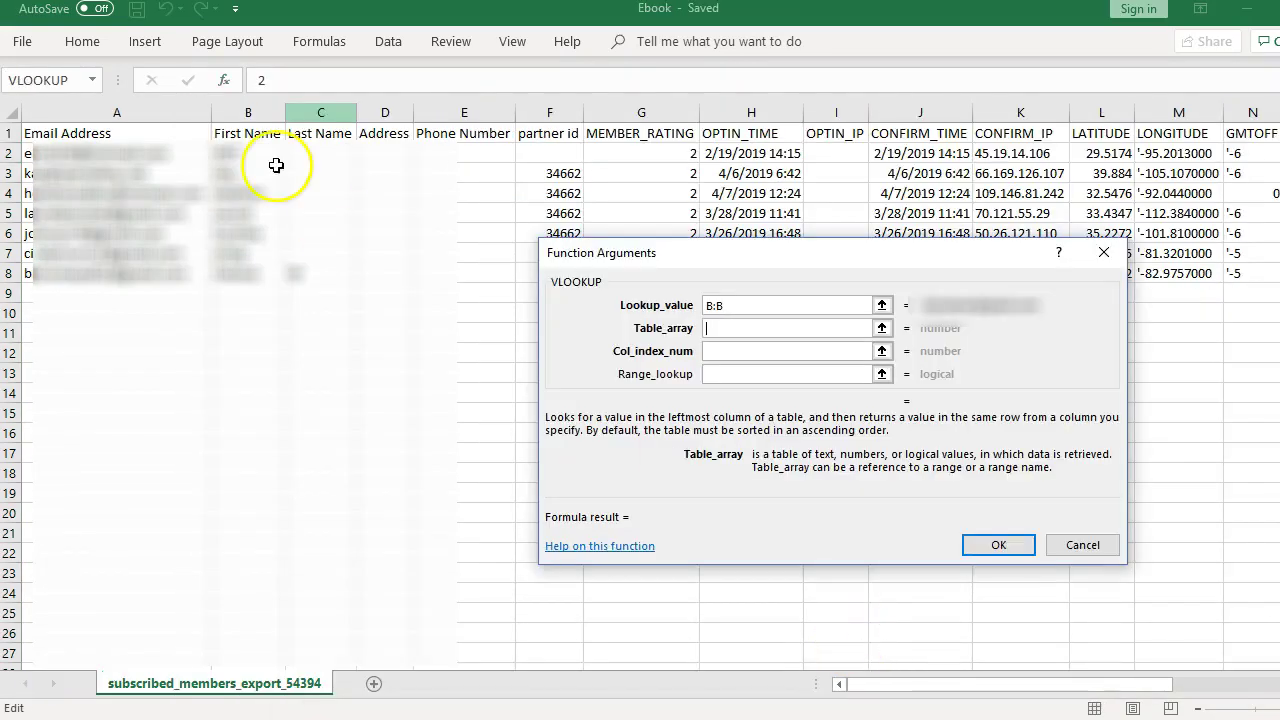
left_click(160, 119)
left_click_drag(160, 119, 733, 112)
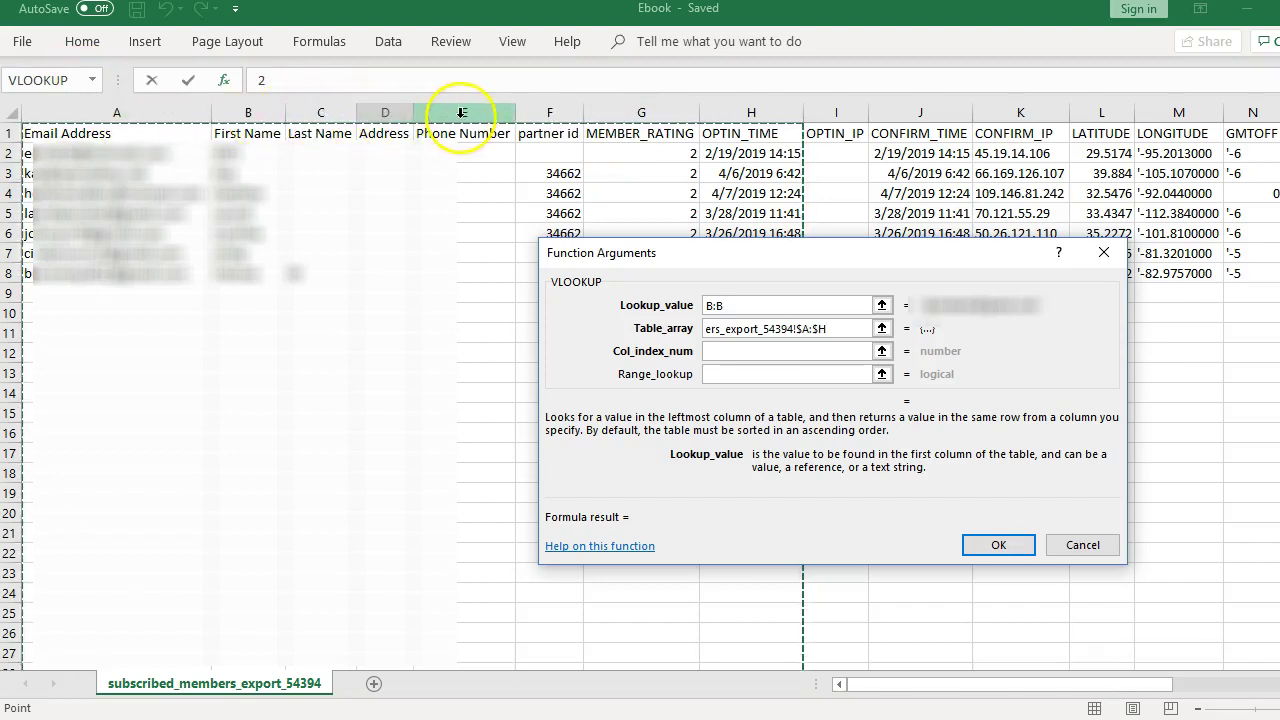
left_click(751, 353)
type("8")
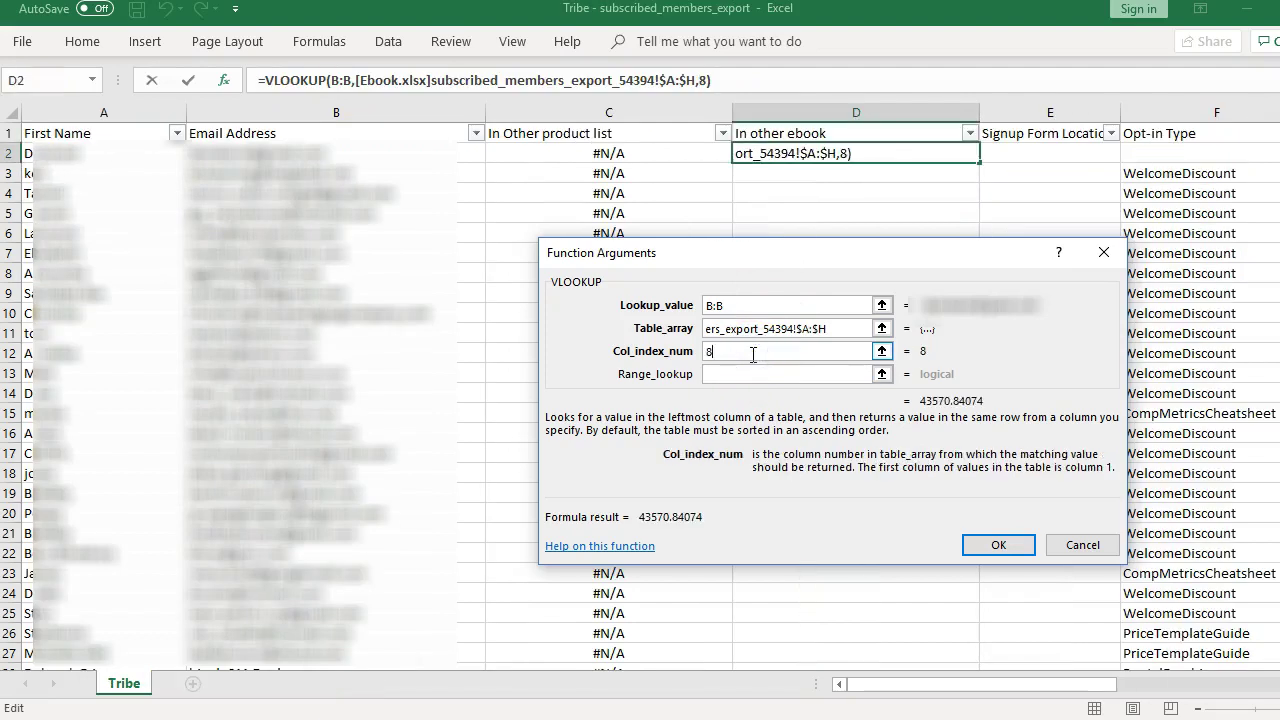
key("Tab")
type("false")
key("Return")
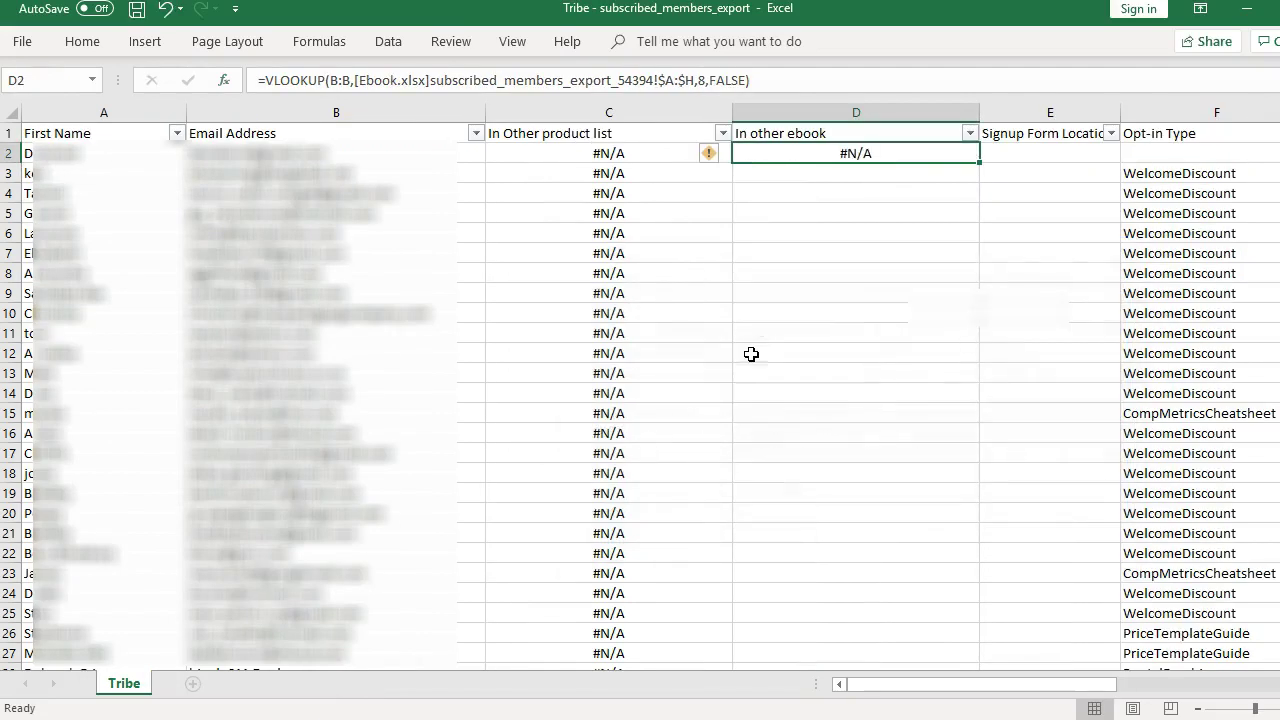
- Copy the D2 lookup formula down column D for every subscriber and check the end of the column
double_click(980, 164)
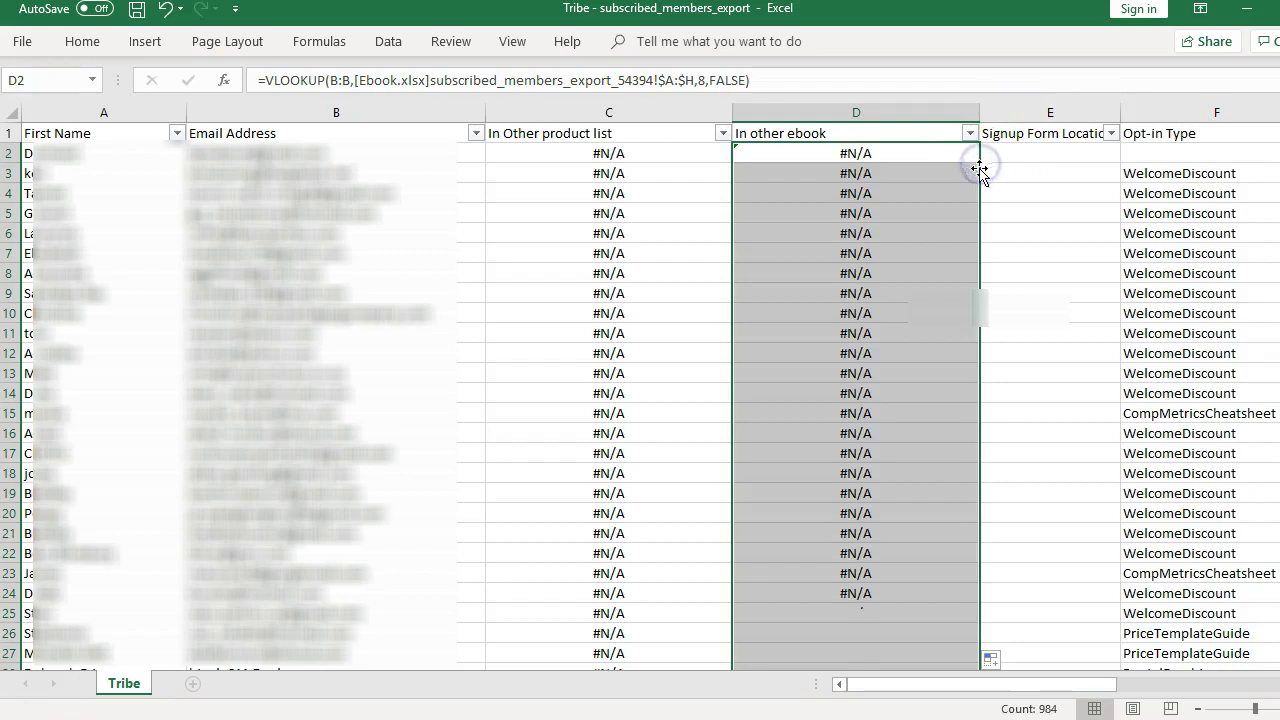
left_click(858, 226)
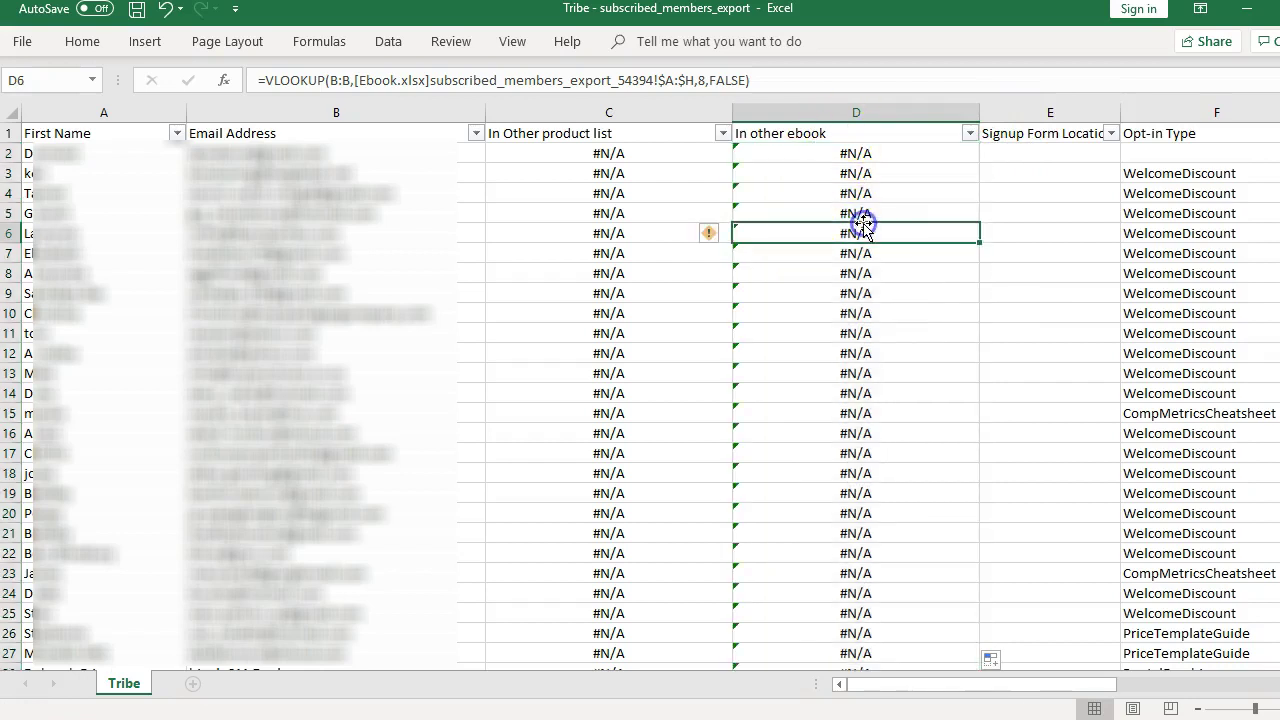
key("ctrl+Down")
scroll(863, 222, "down", 1)
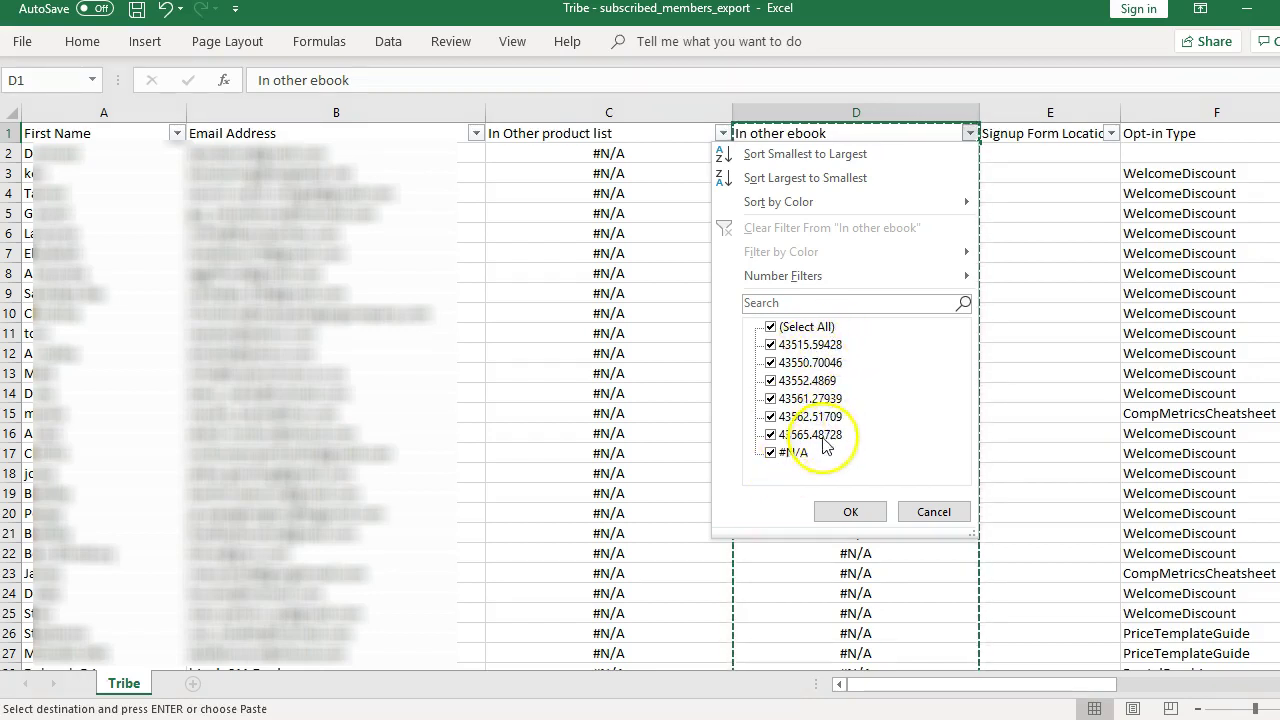
- Filter the In other ebook column to exclude #N/A and review the values in the remaining rows
left_click(771, 453)
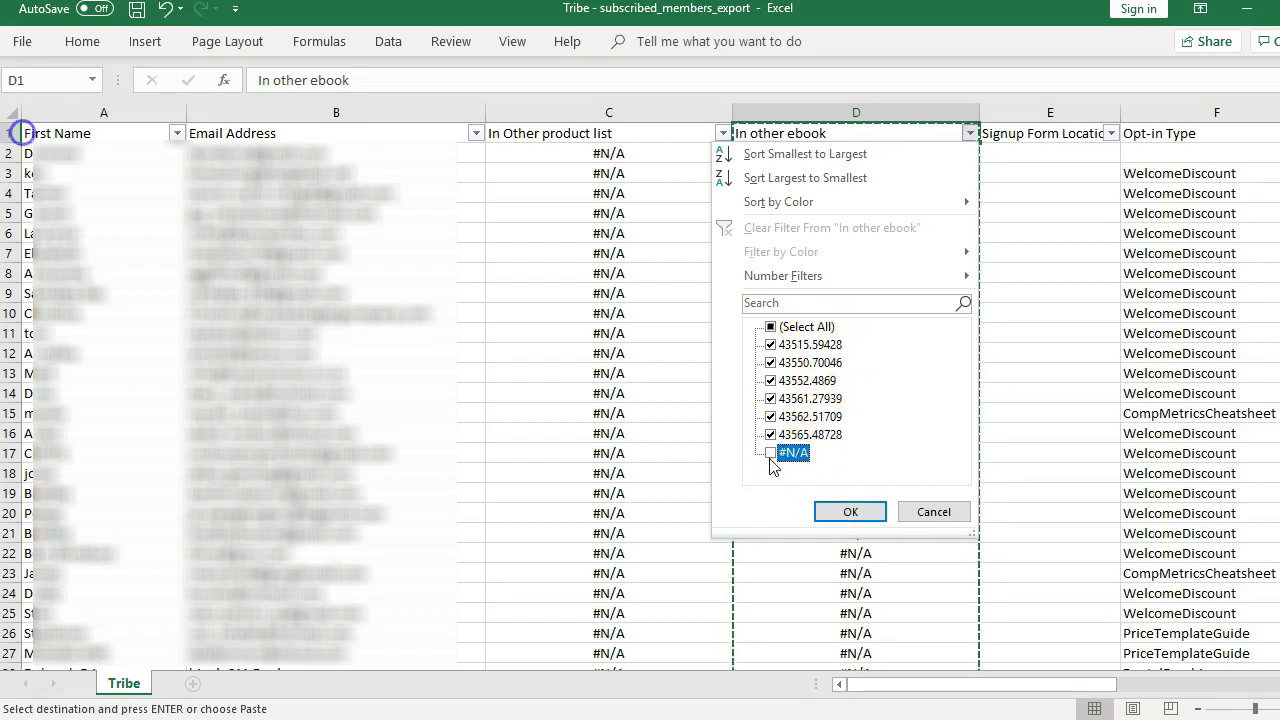
left_click(850, 512)
left_click(872, 113)
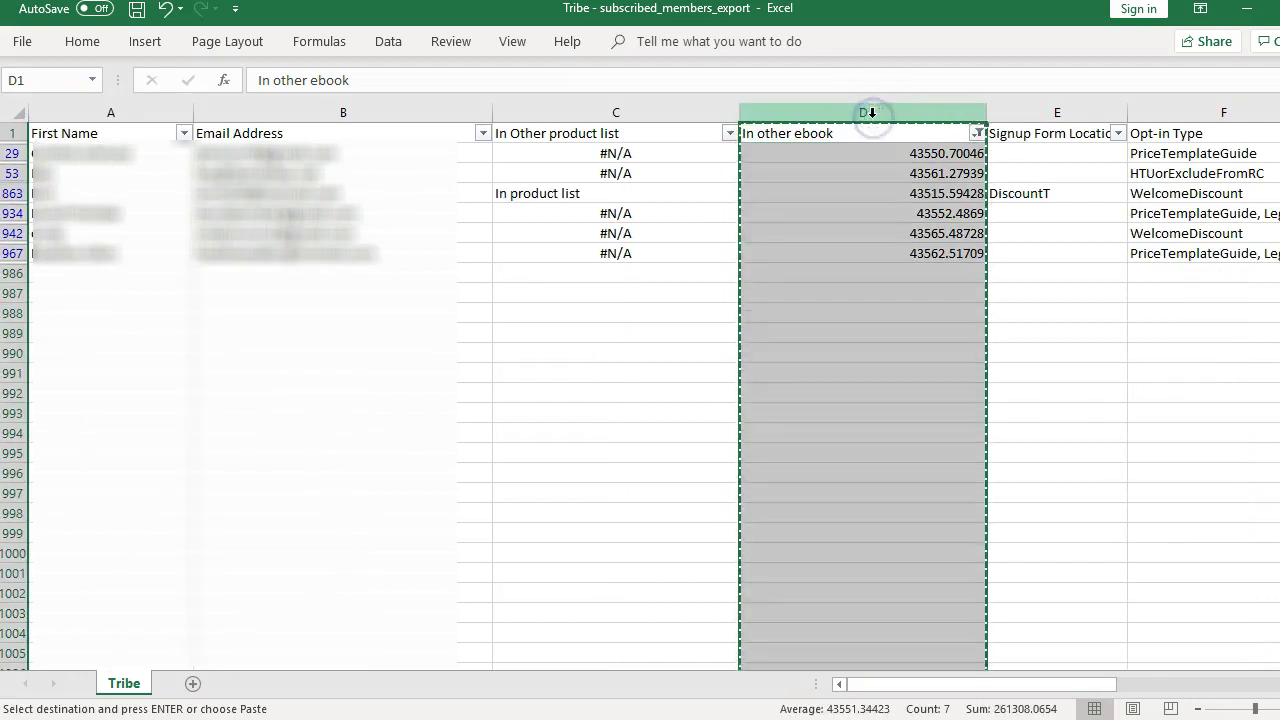
left_click_drag(914, 155, 917, 252)
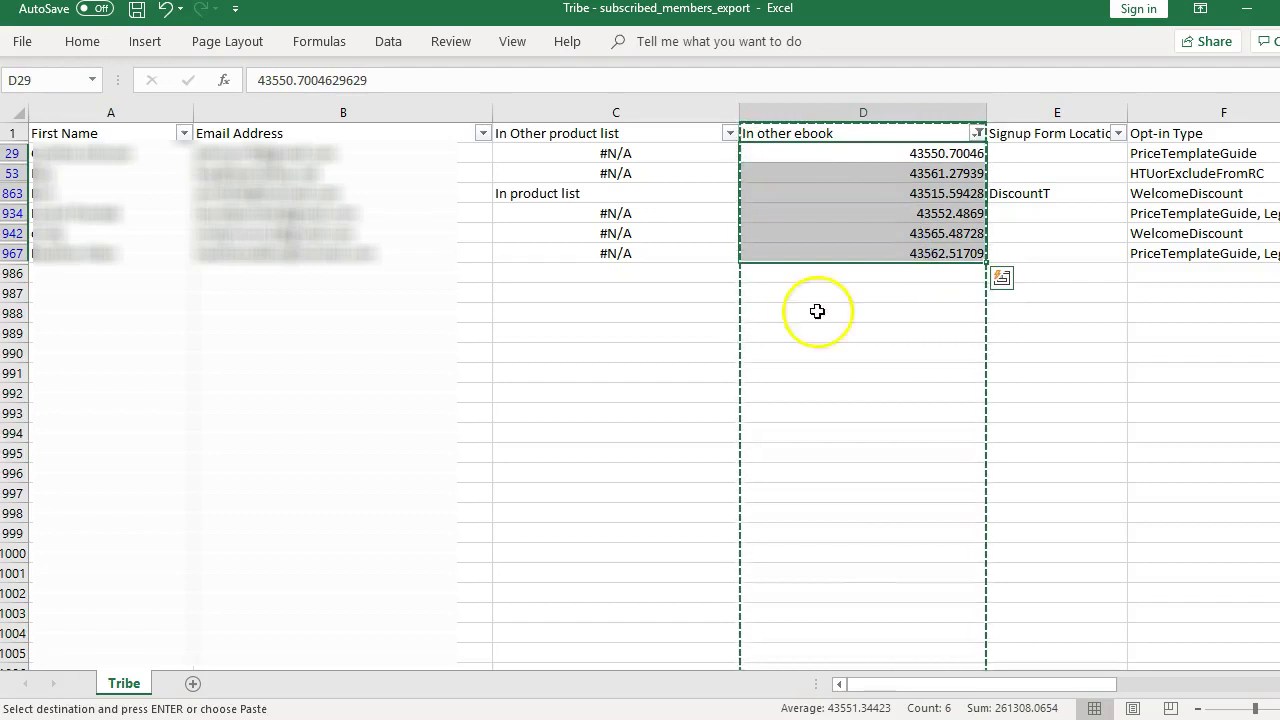
- Examine the MEMBER_RATING values in G2:G8 of the Ebook workbook and the Product workbook's In product list column, and return to the Tribe sheet
left_click(690, 718)
left_click(827, 655)
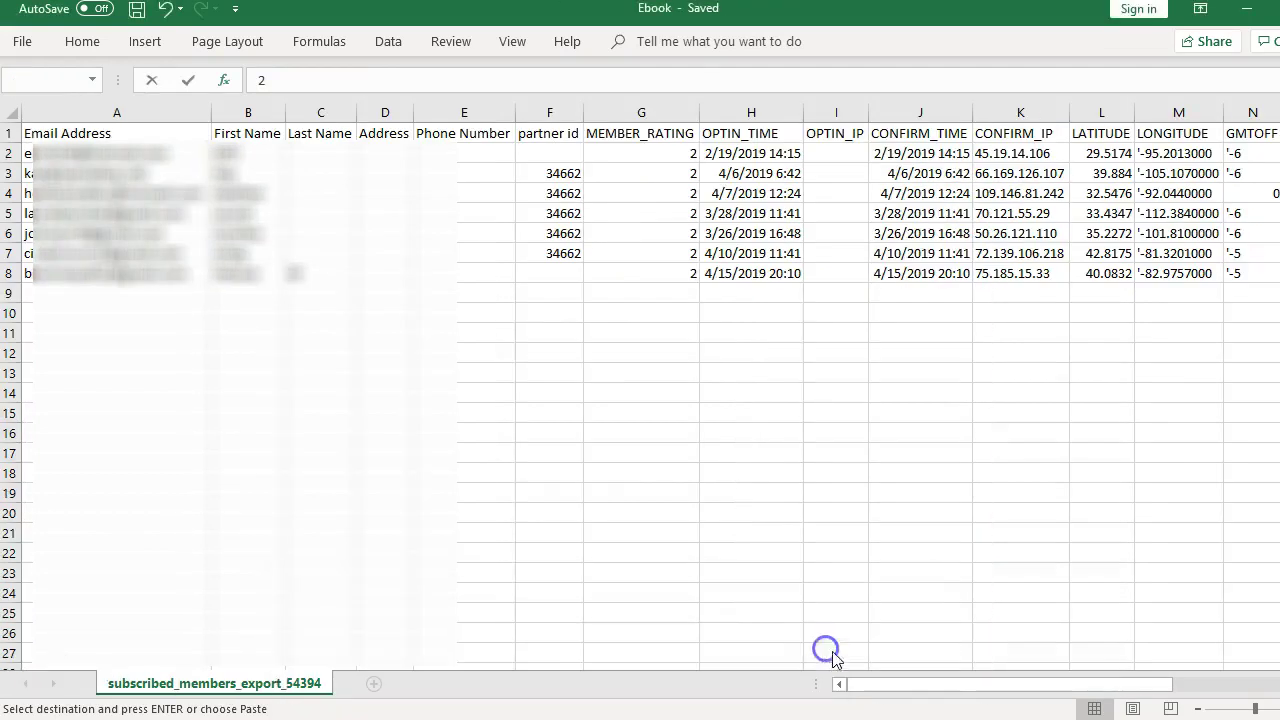
left_click(655, 160)
left_click_drag(655, 160, 657, 278)
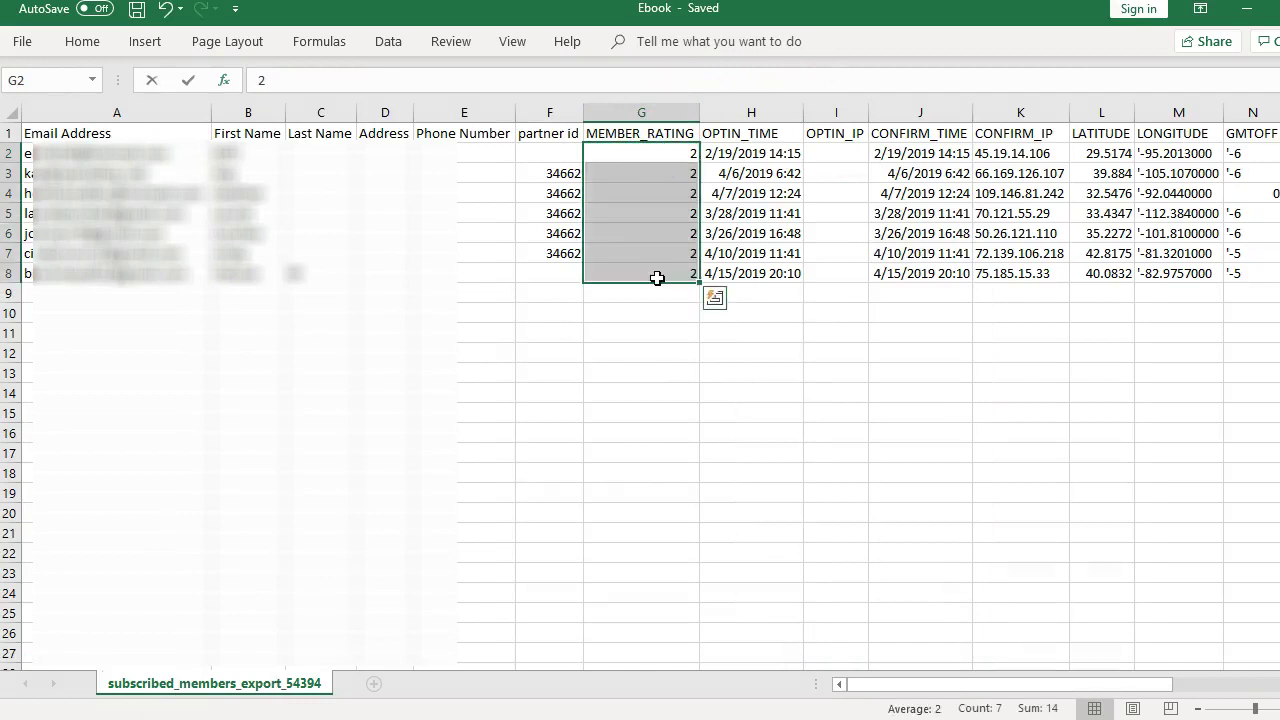
key("Left")
key("Right")
left_click(643, 155)
left_click_drag(643, 155, 642, 270)
mouse_move(609, 716)
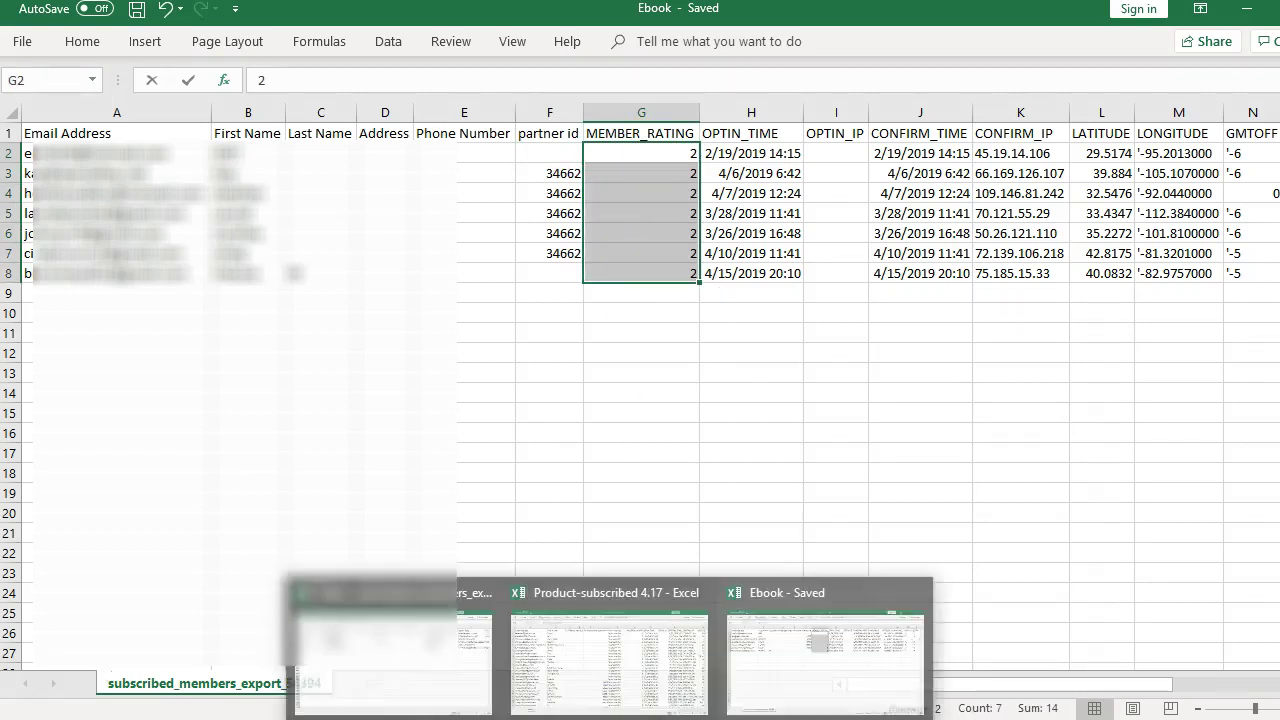
left_click(540, 652)
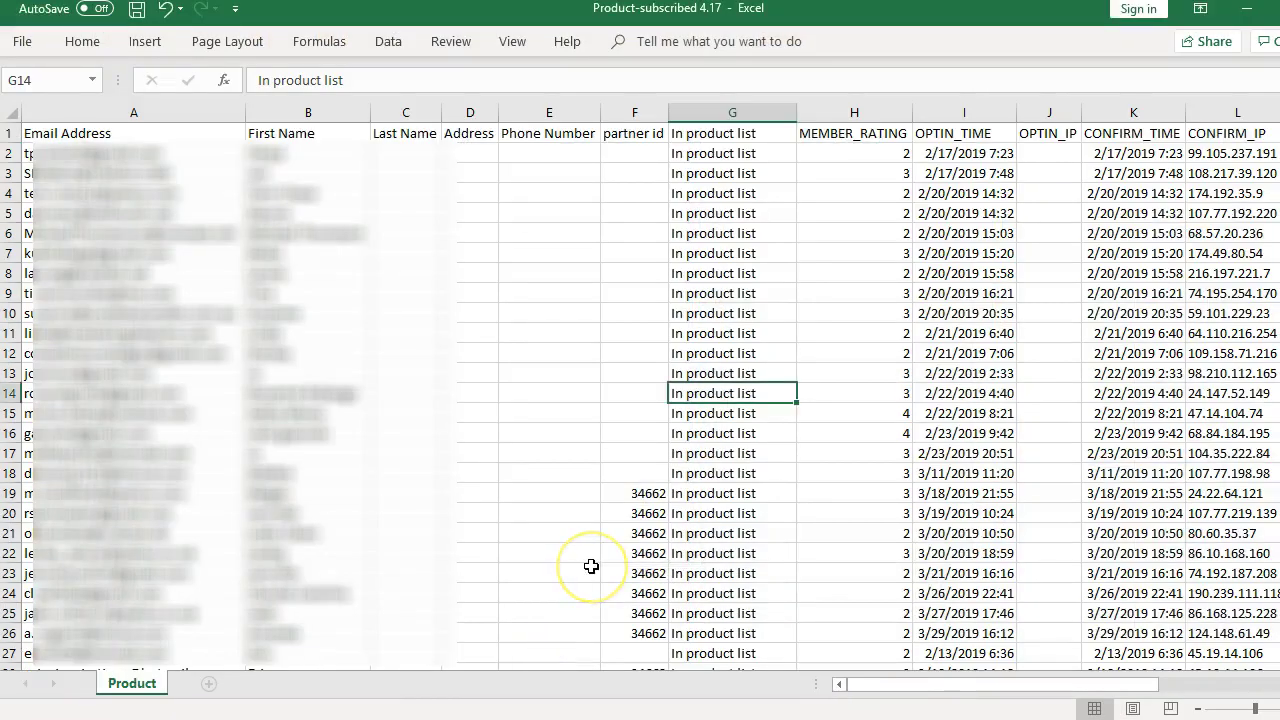
key("ctrl+Tab")
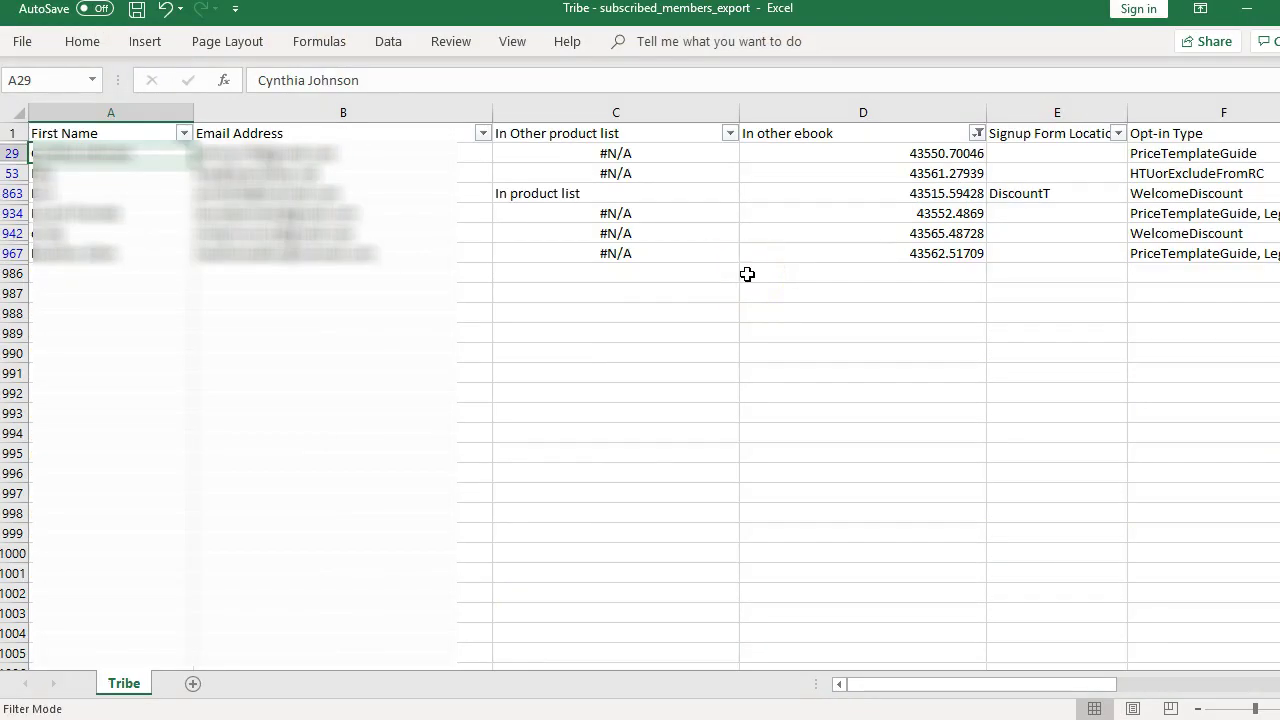